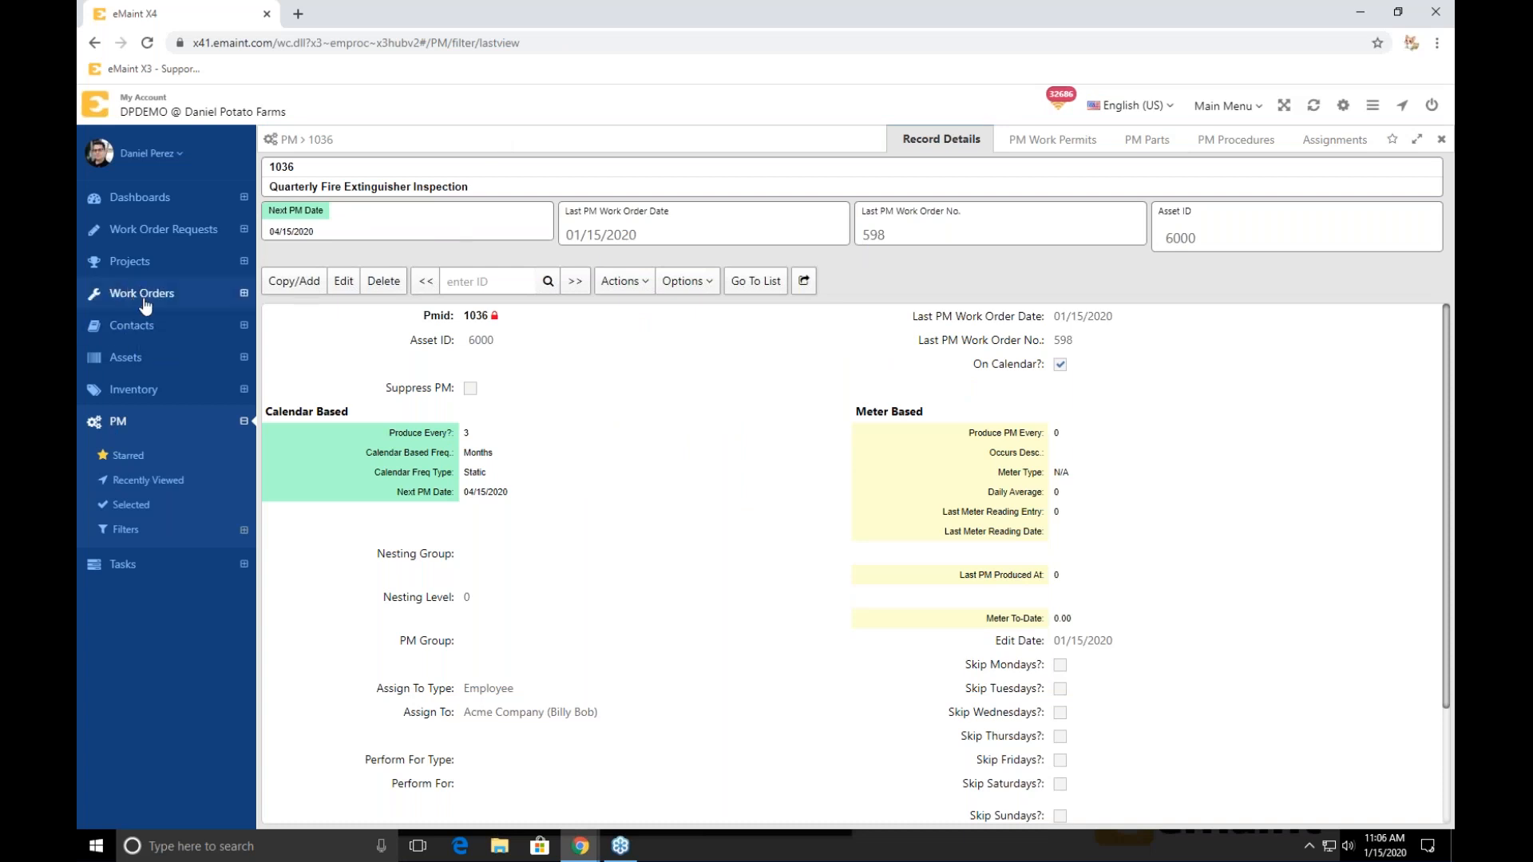
# - Open the record details of child asset 6004 under the fire extinguisher master asset 6000
pyautogui.click(128, 357)
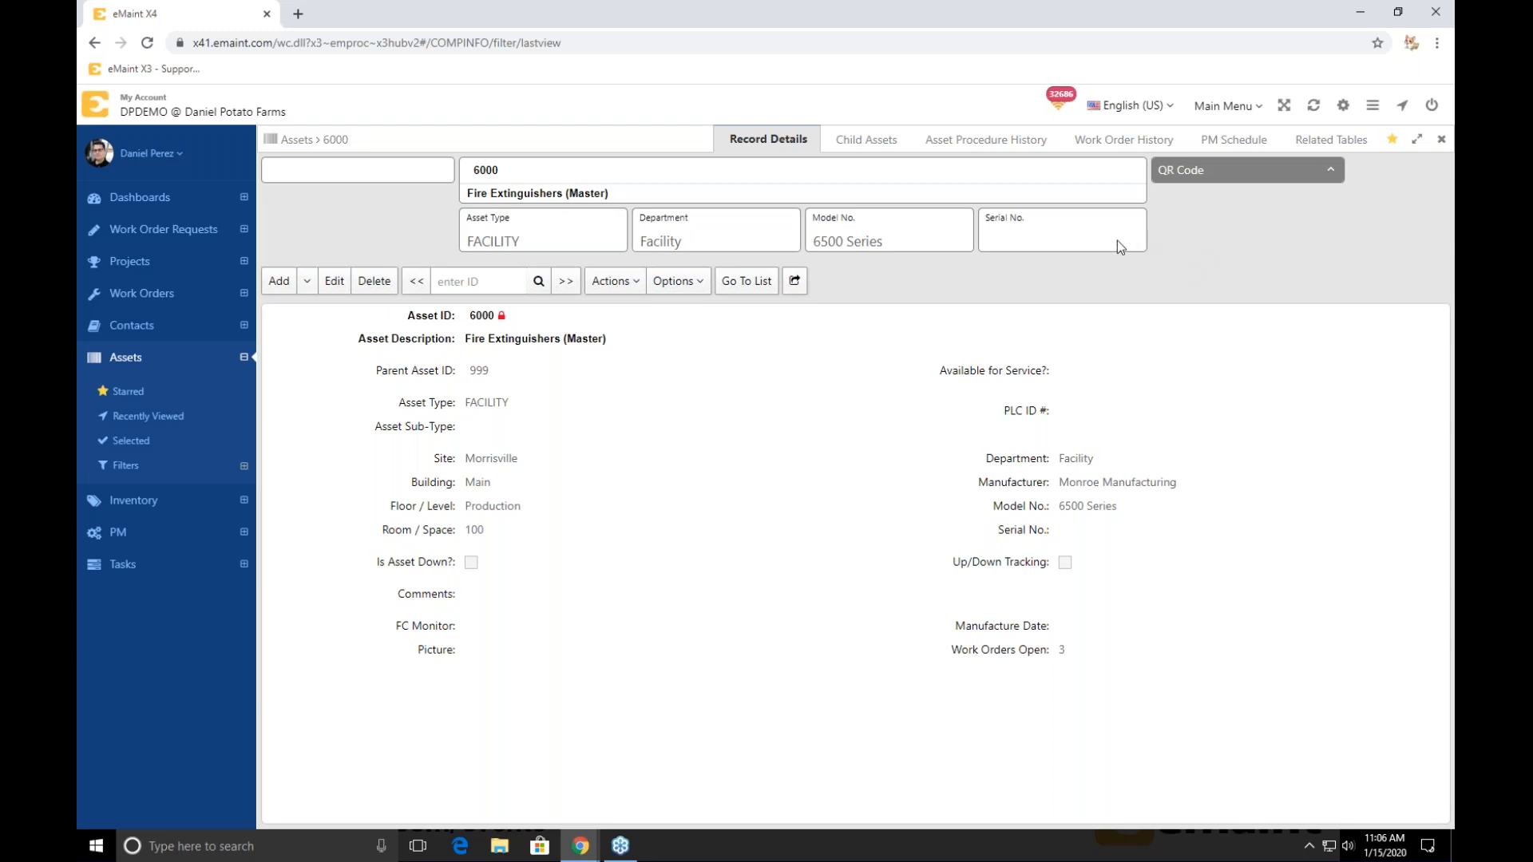
pyautogui.click(852, 155)
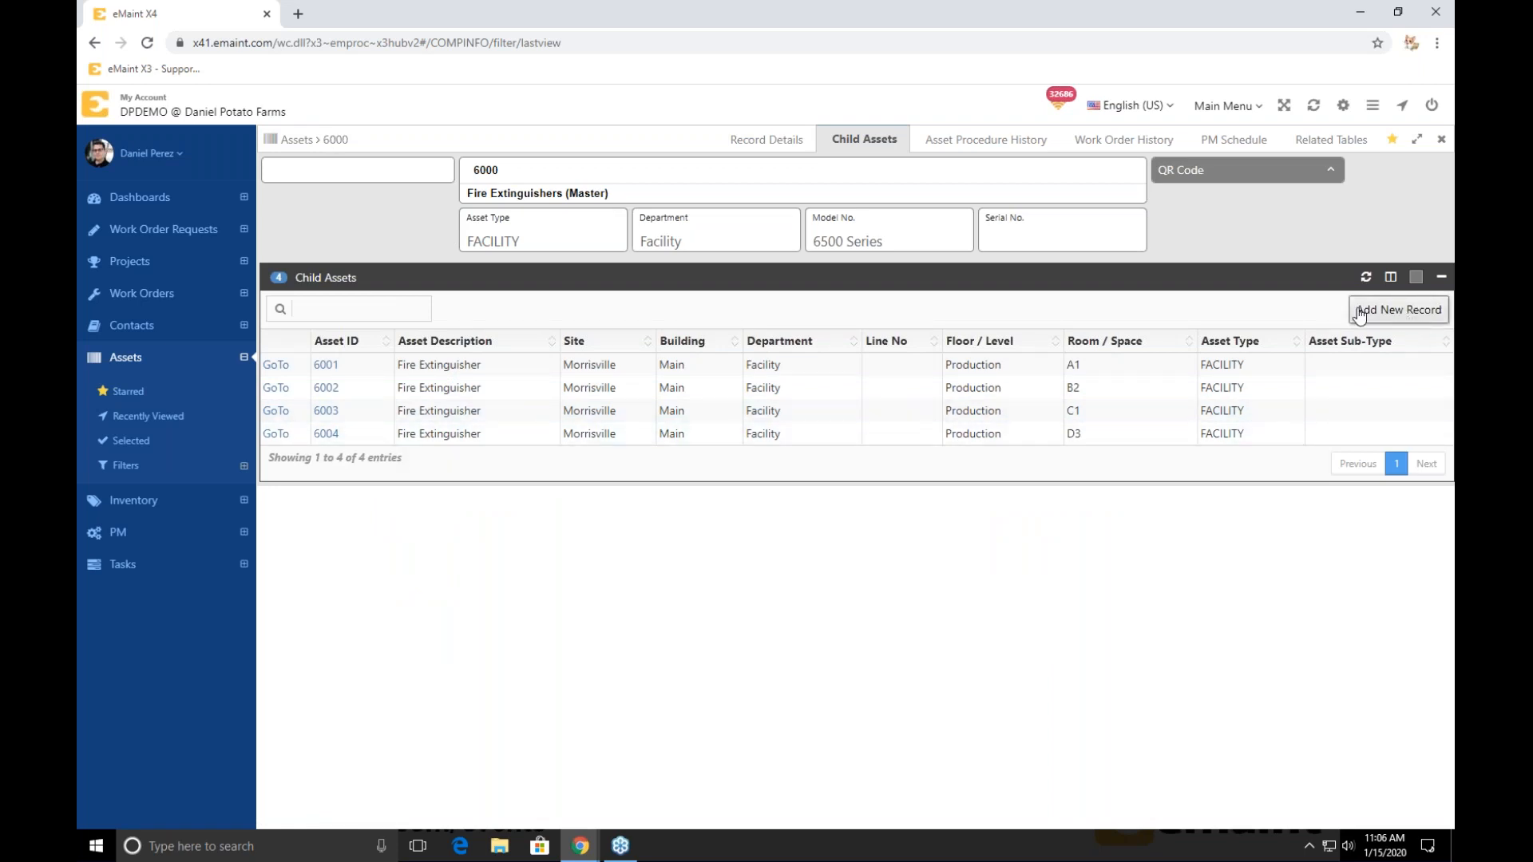
pyautogui.click(272, 438)
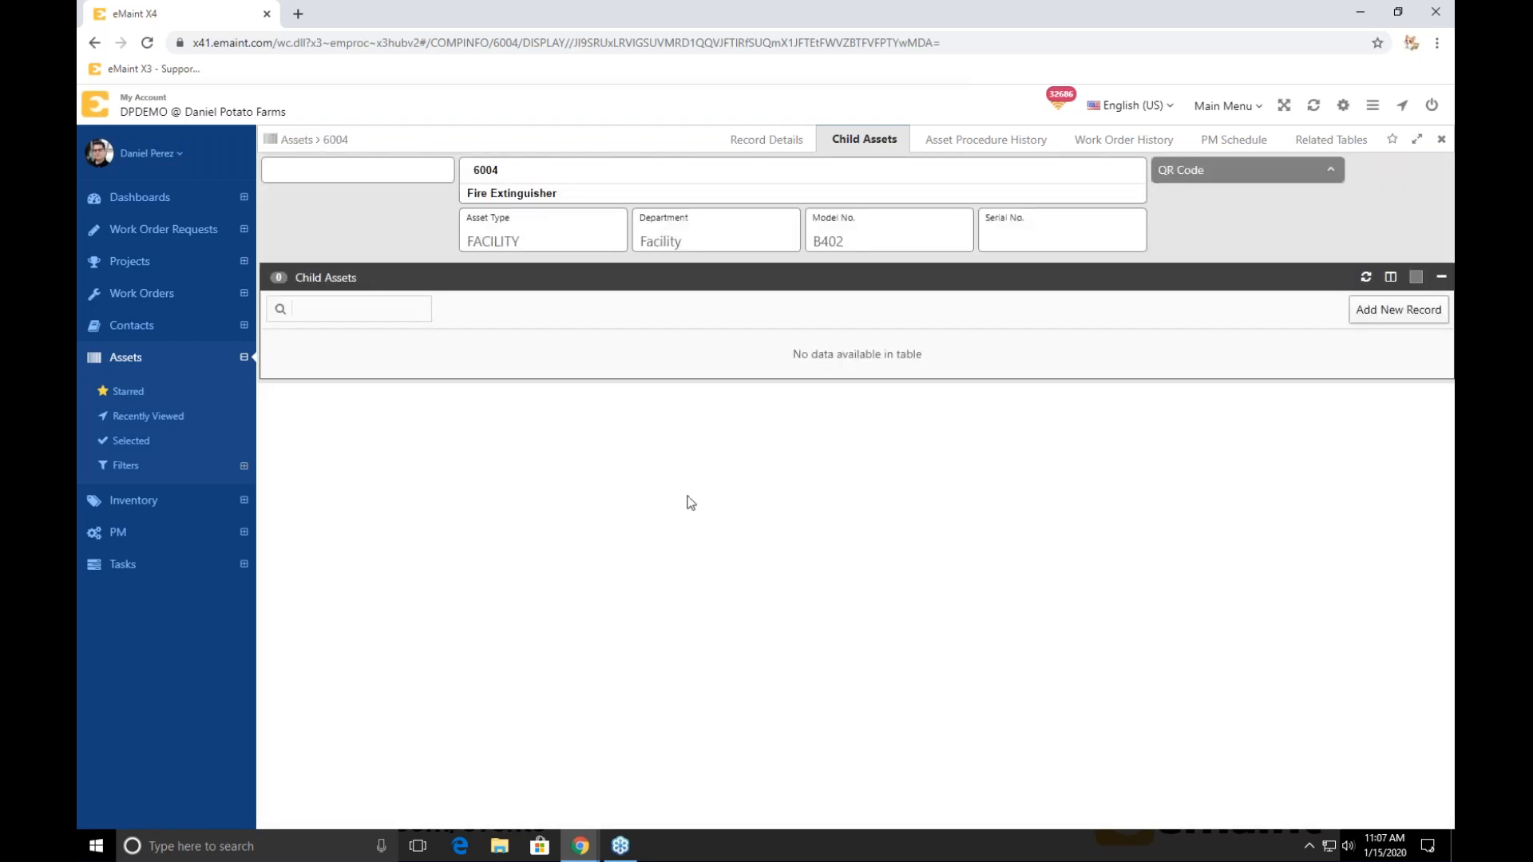
pyautogui.click(766, 142)
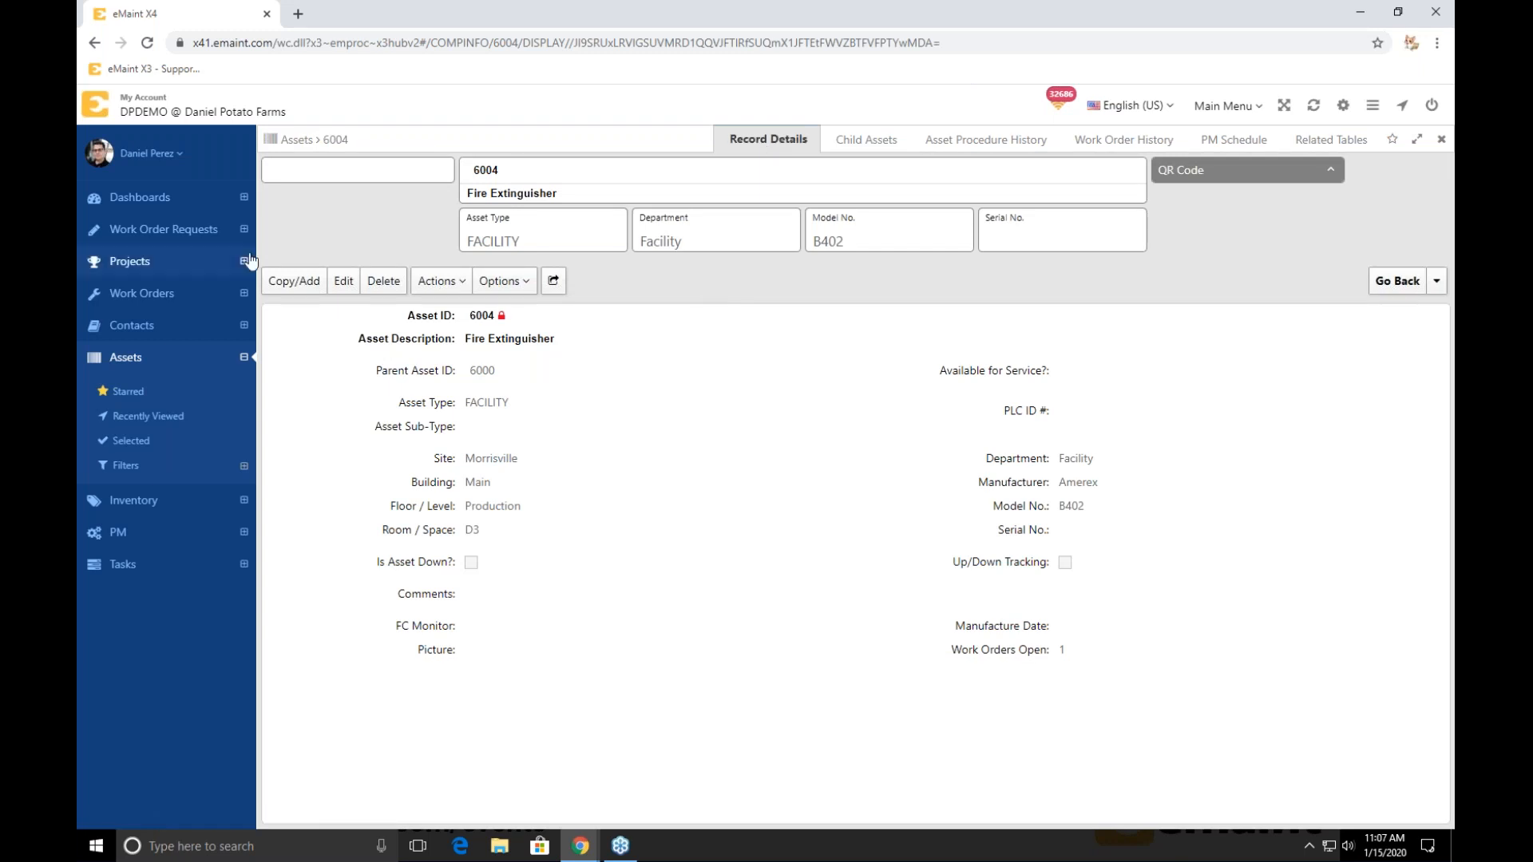
# - Copy fire extinguisher asset 6004 into a new asset with ID 6005 and save it
pyautogui.click(295, 282)
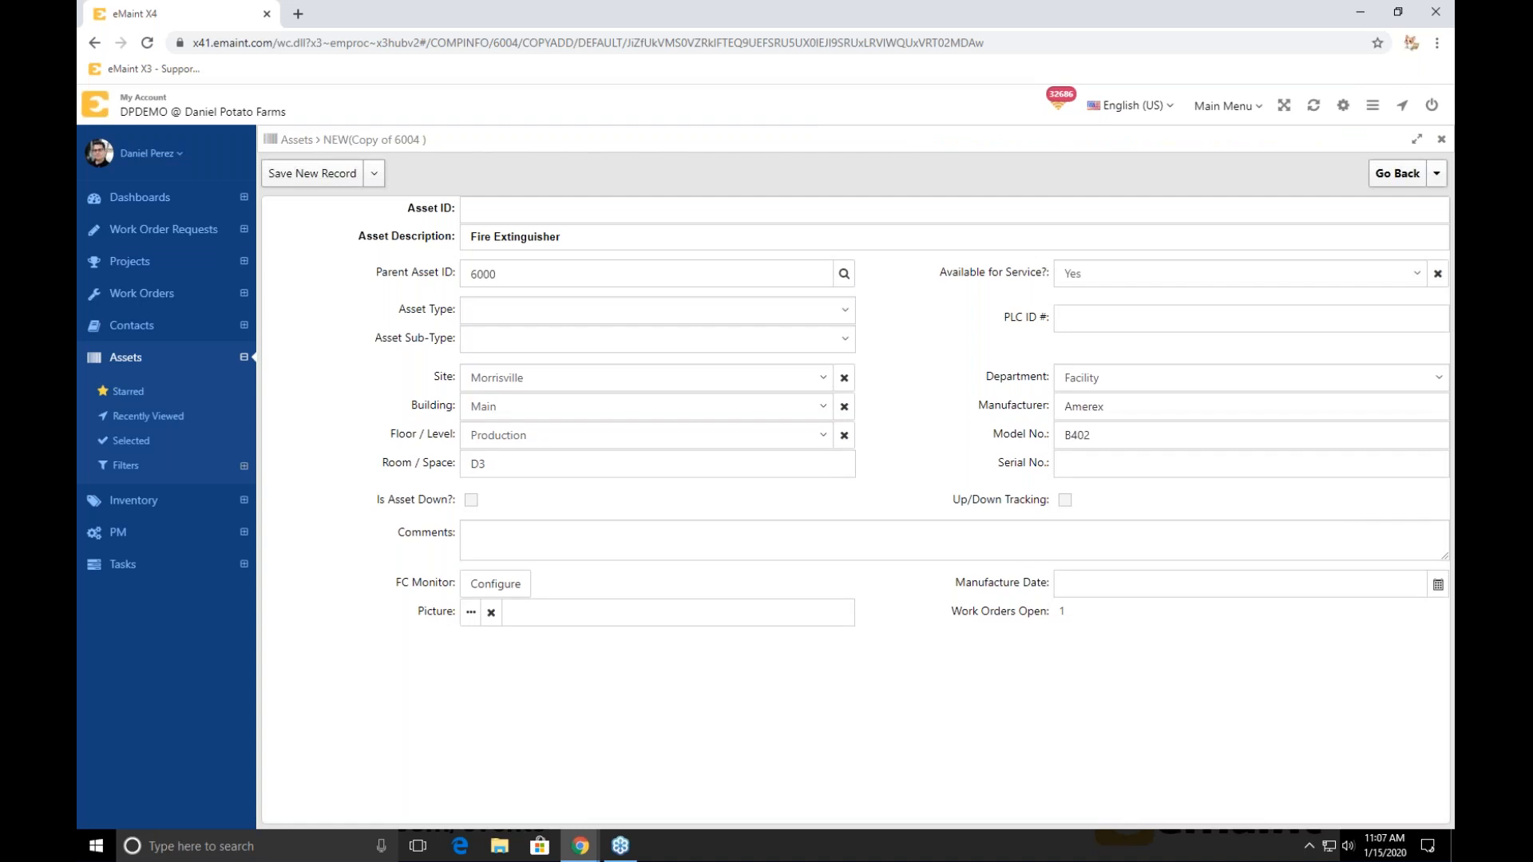
pyautogui.click(510, 211)
pyautogui.write('6005')
pyautogui.click(396, 237)
pyautogui.click(373, 173)
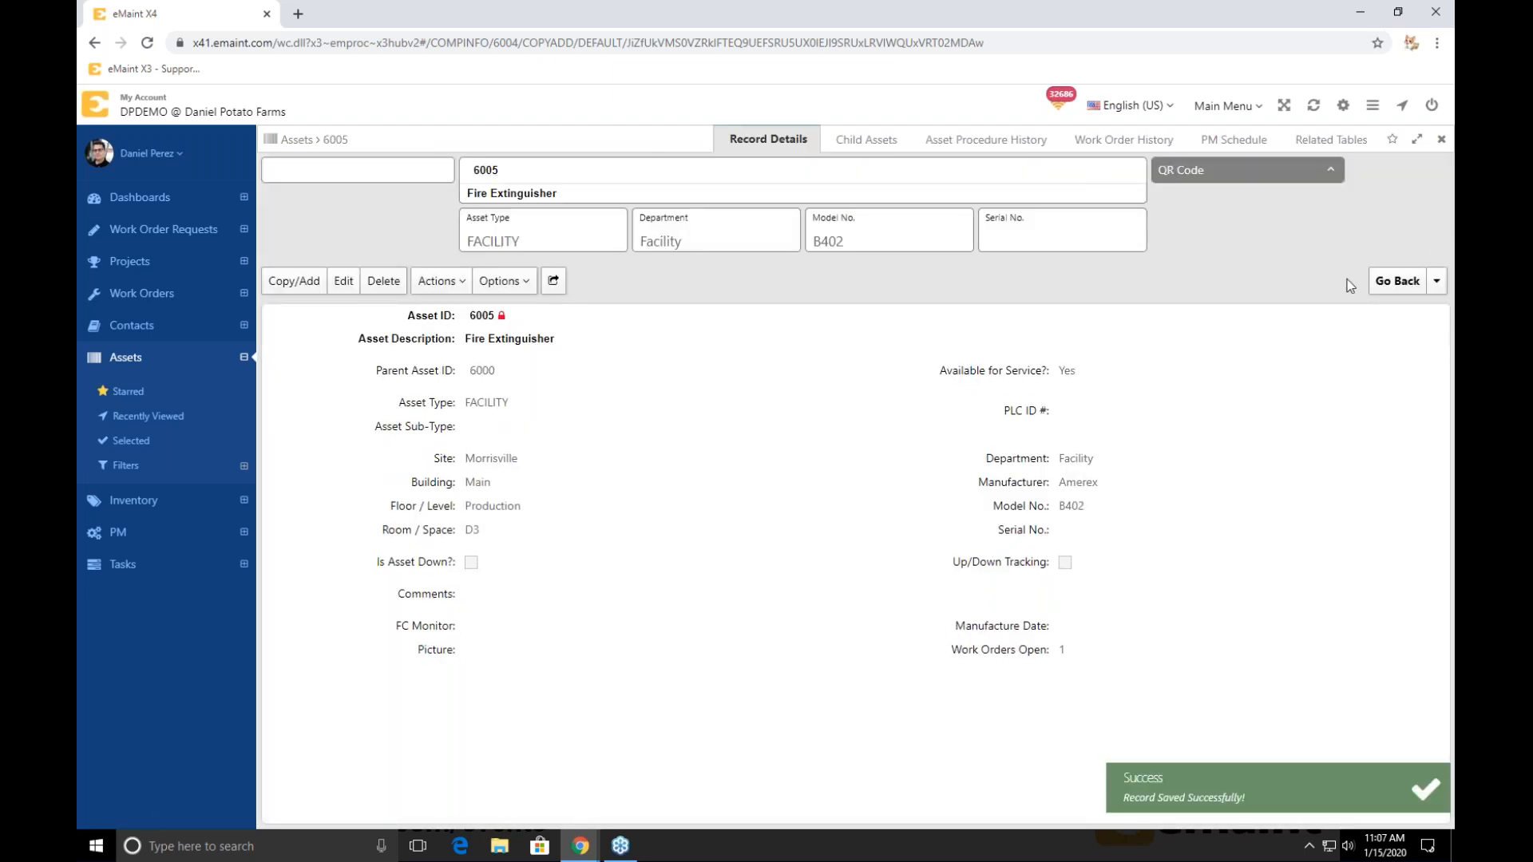
# - Return to master asset 6000 to review its child assets, and switch to the PM Inspection Rounds presentation window
pyautogui.moveTo(1397, 287)
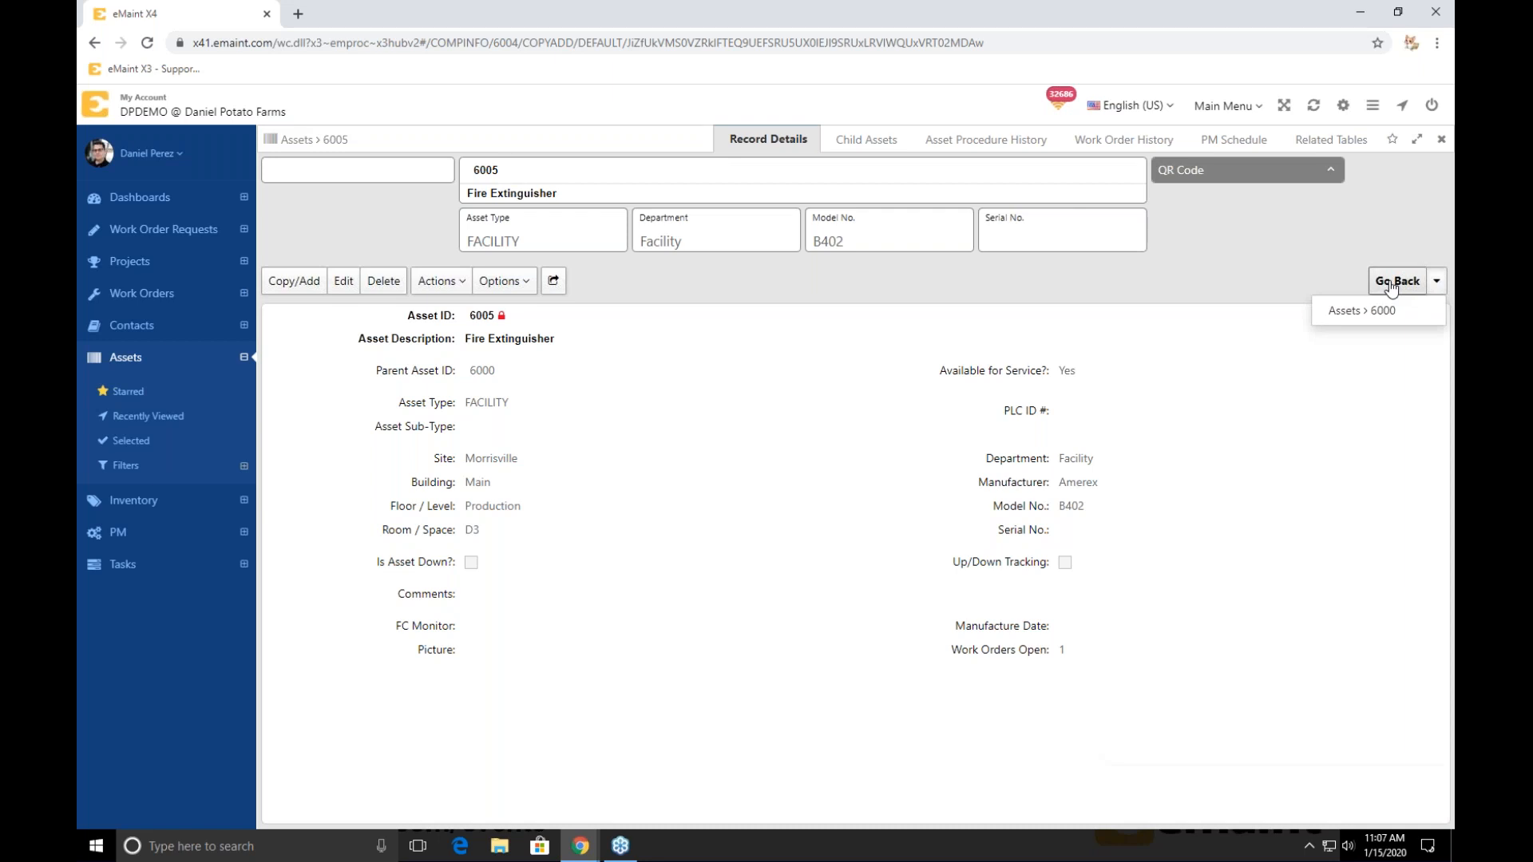
pyautogui.click(1391, 283)
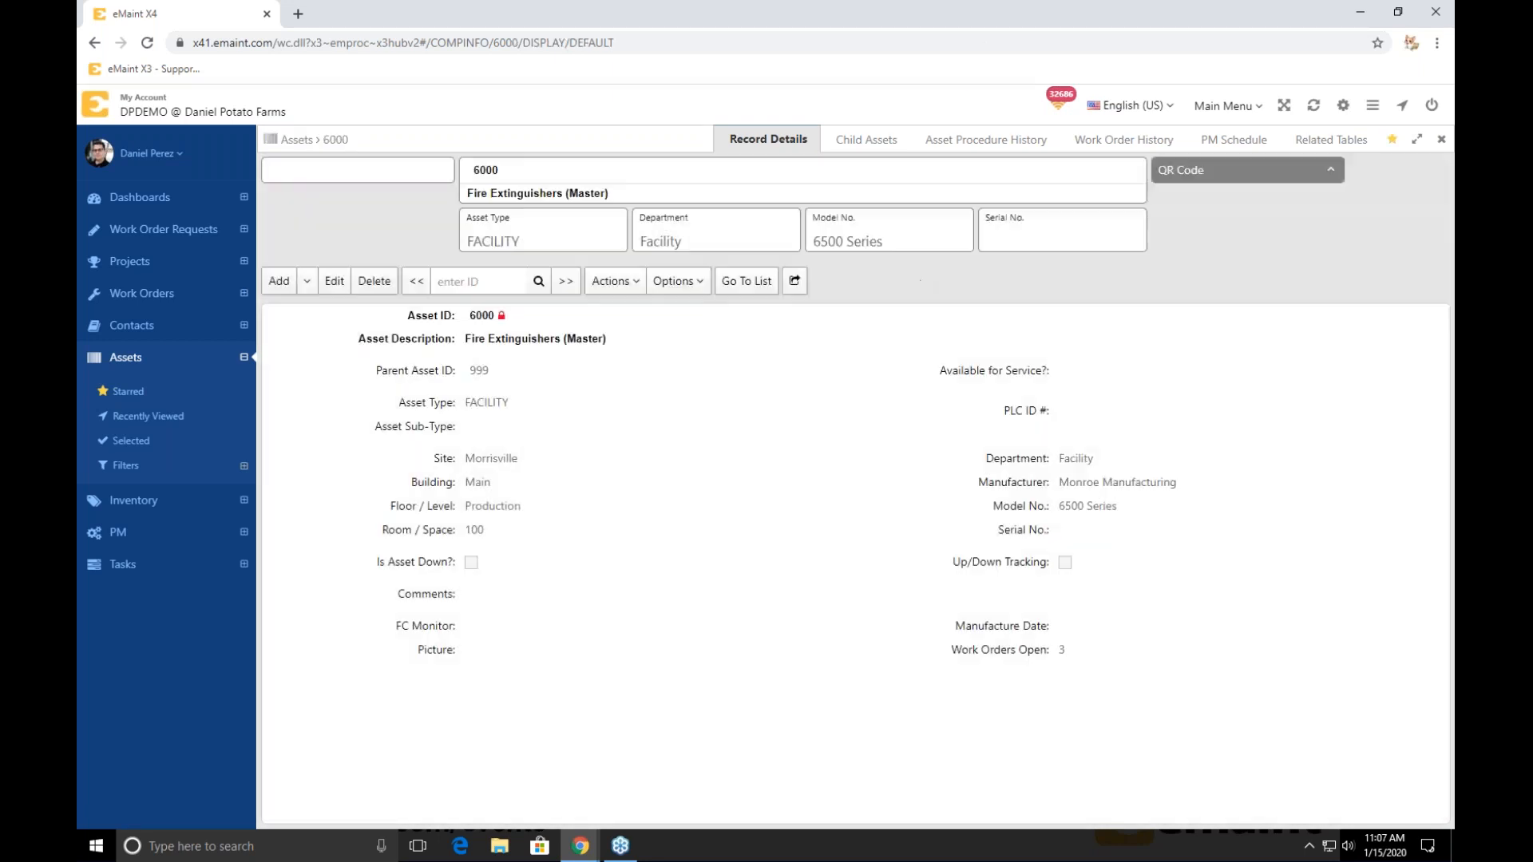
pyautogui.click(866, 139)
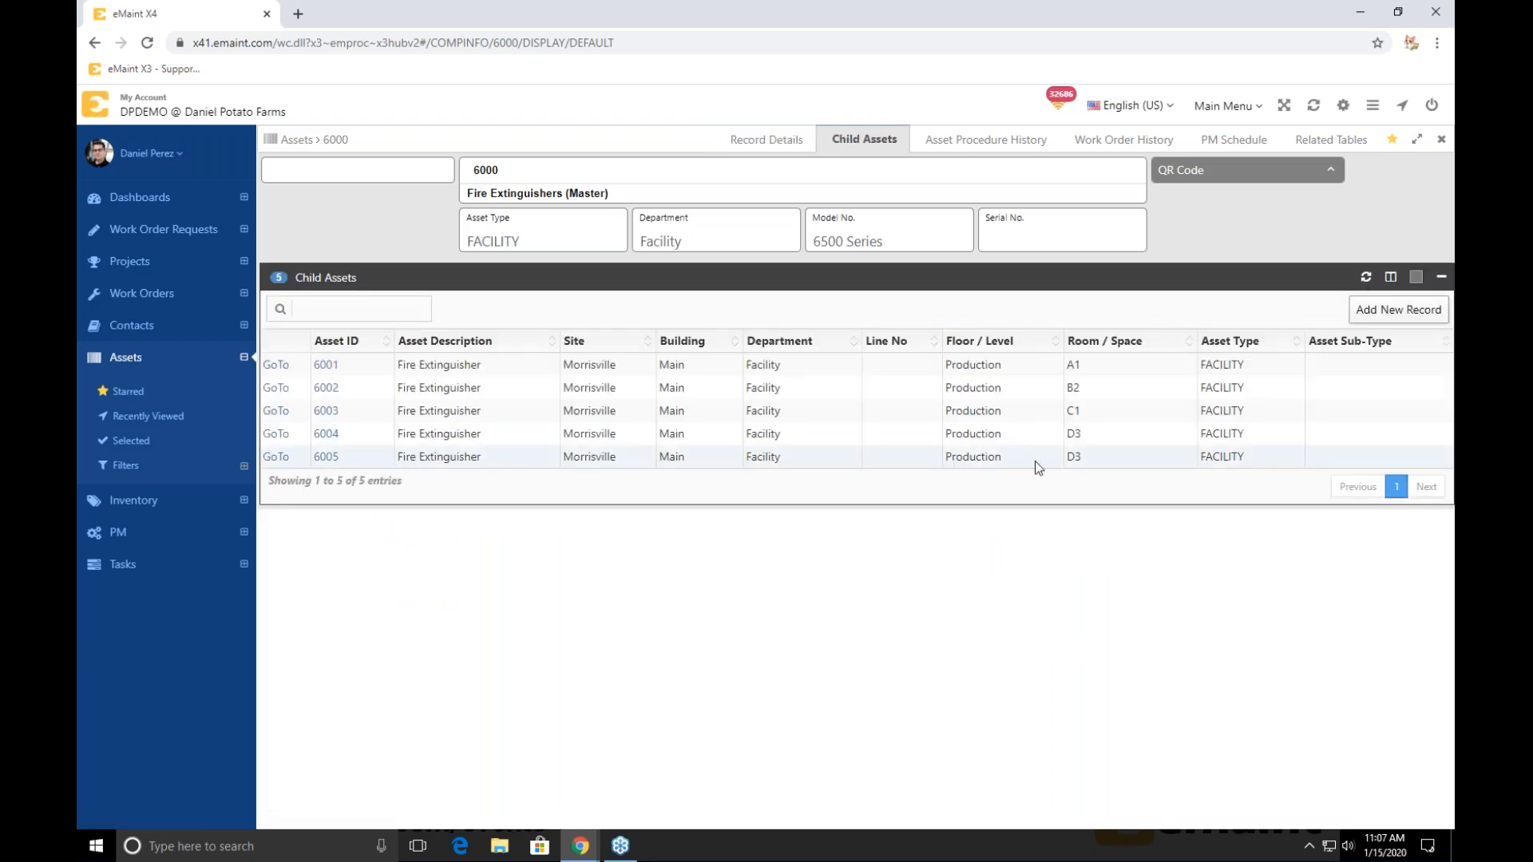
pyautogui.click(748, 152)
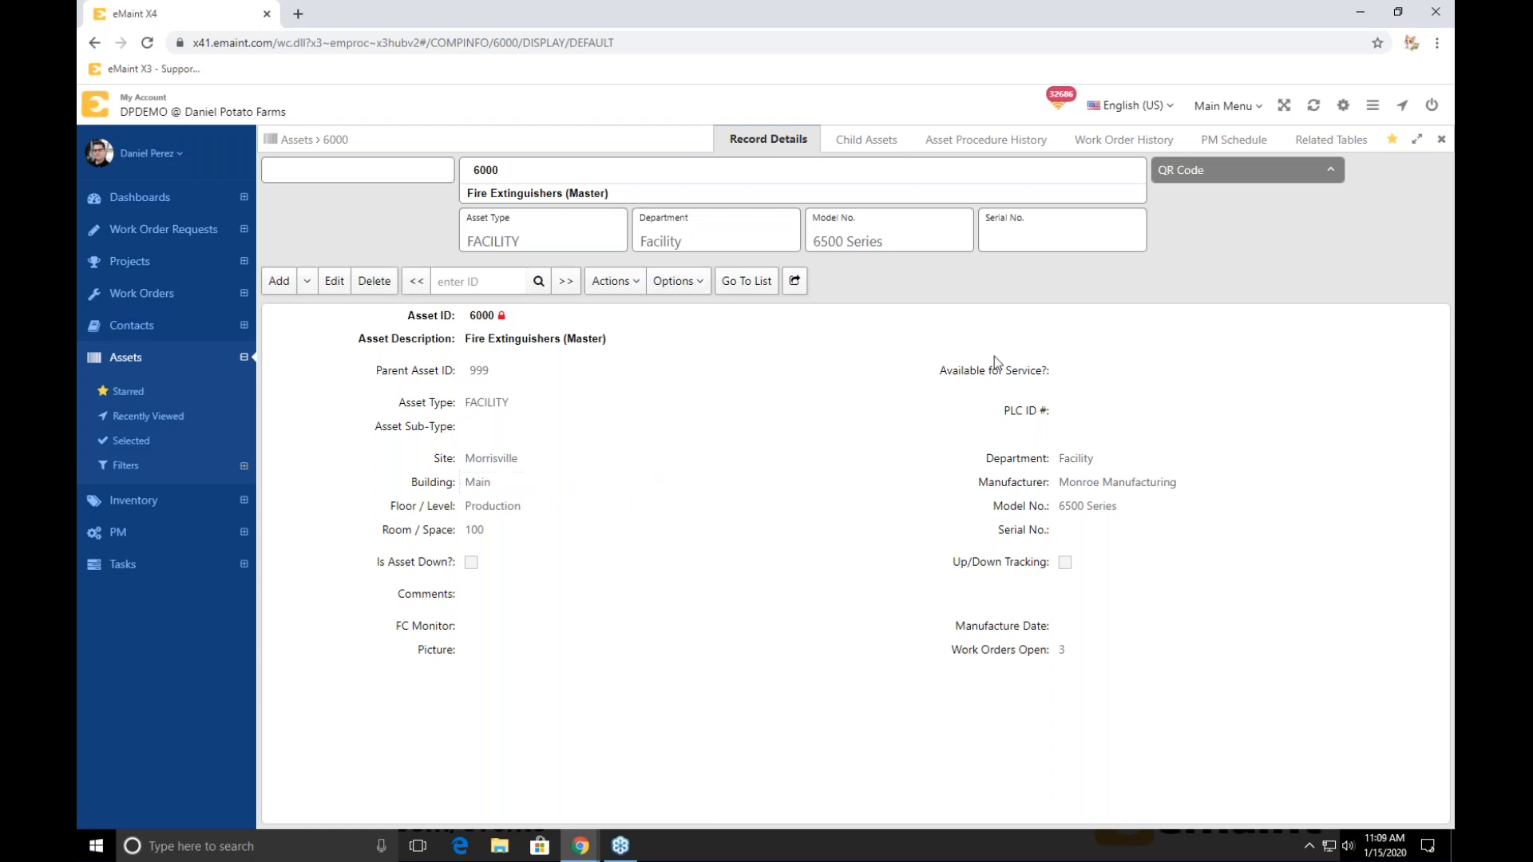
pyautogui.hotkey('alt', 'Tab')
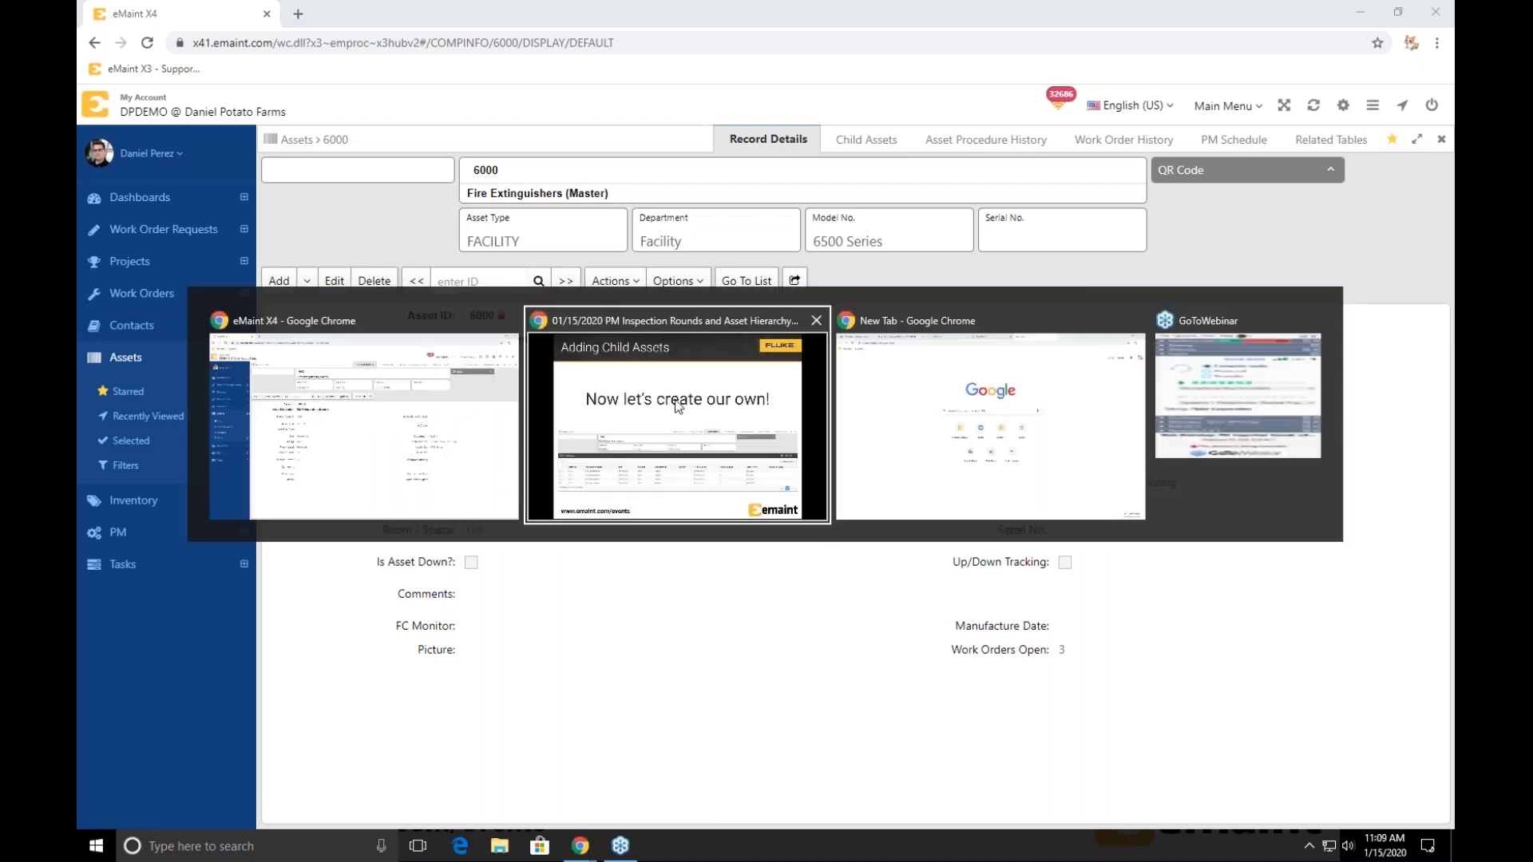
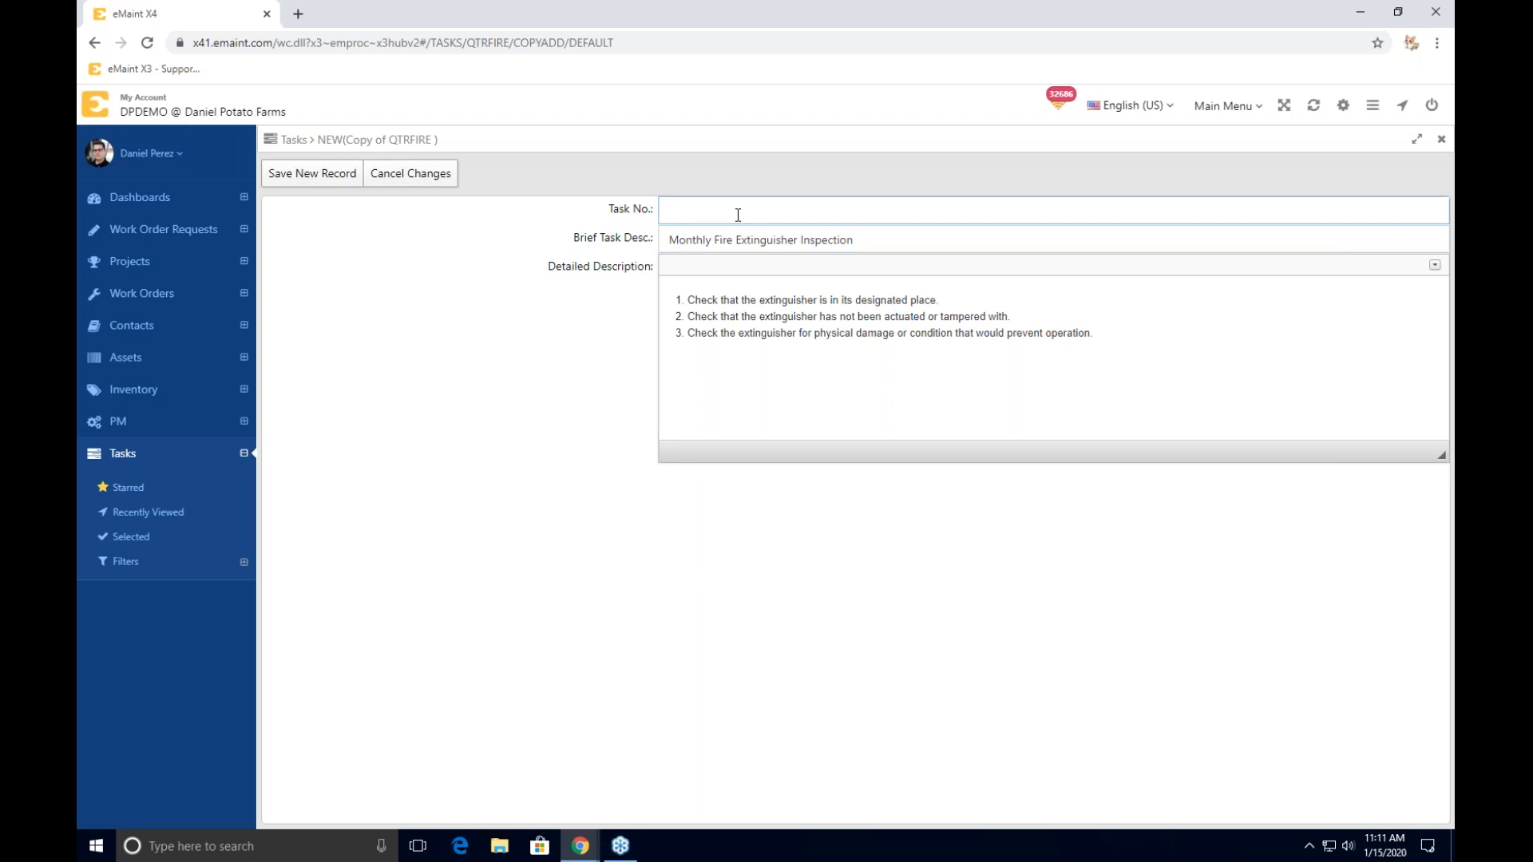
# - Number the copied Monthly Fire Extinguisher Inspection task MFIRE and save it as a new record
pyautogui.write('MFIRE')
pyautogui.click(515, 242)
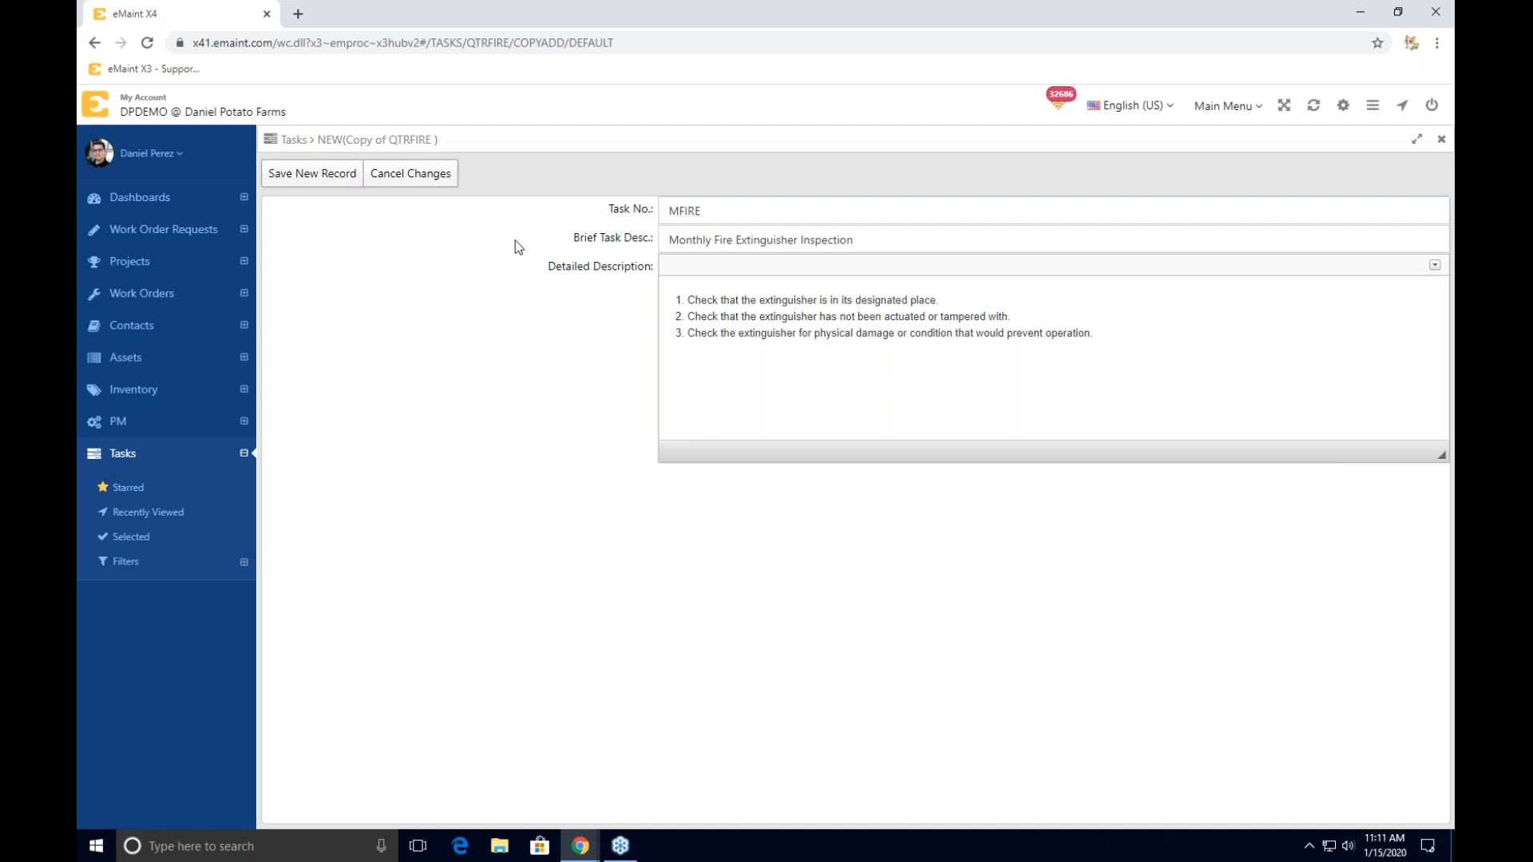
pyautogui.click(324, 179)
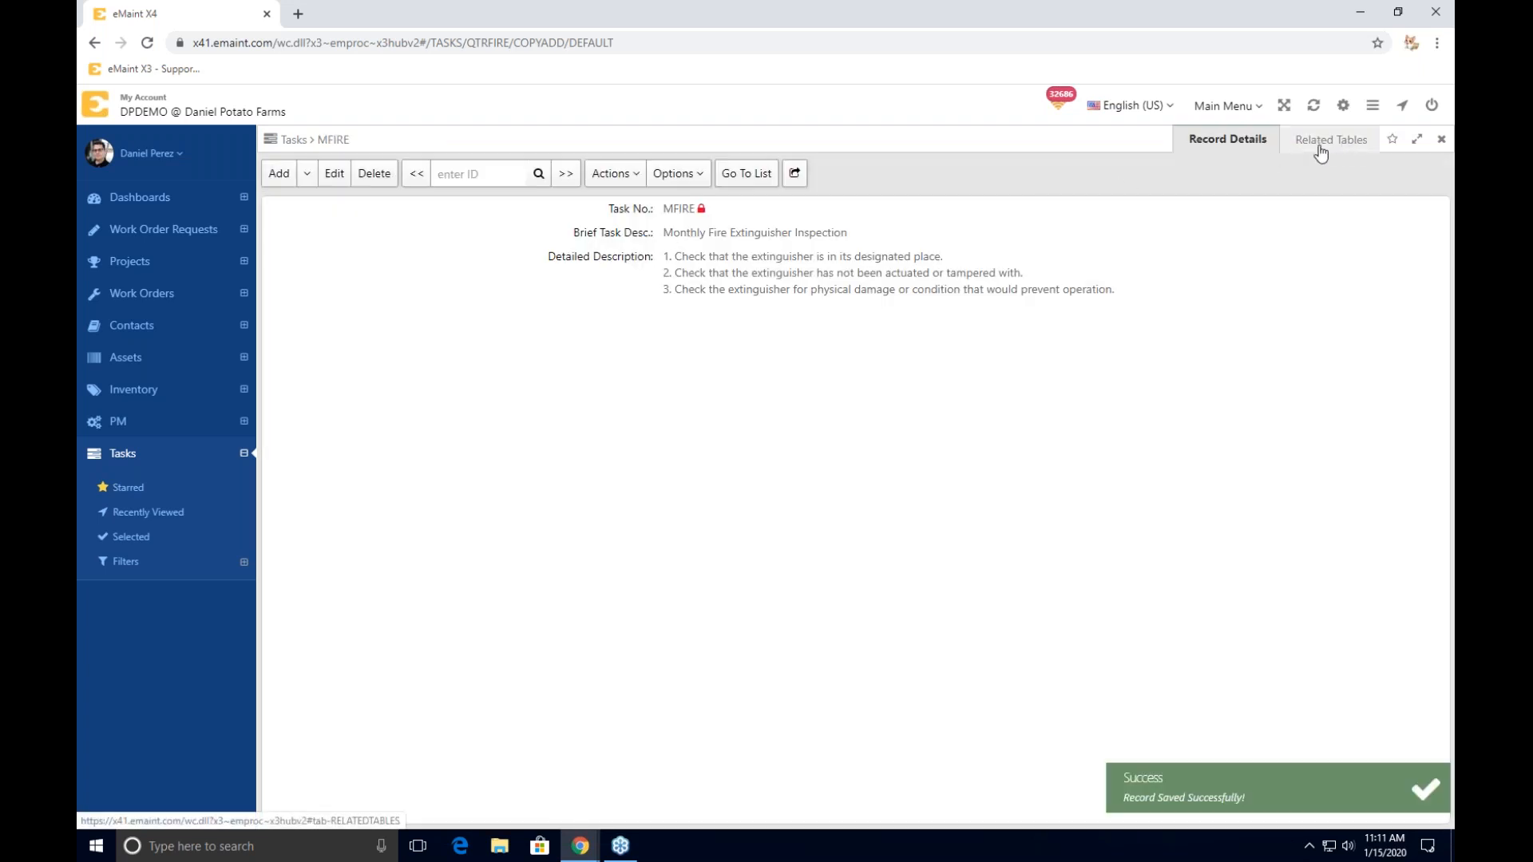
# - Add a task procedure to MFIRE with sequence number 1 and the name "Monthly Fire Insp"
pyautogui.click(1321, 153)
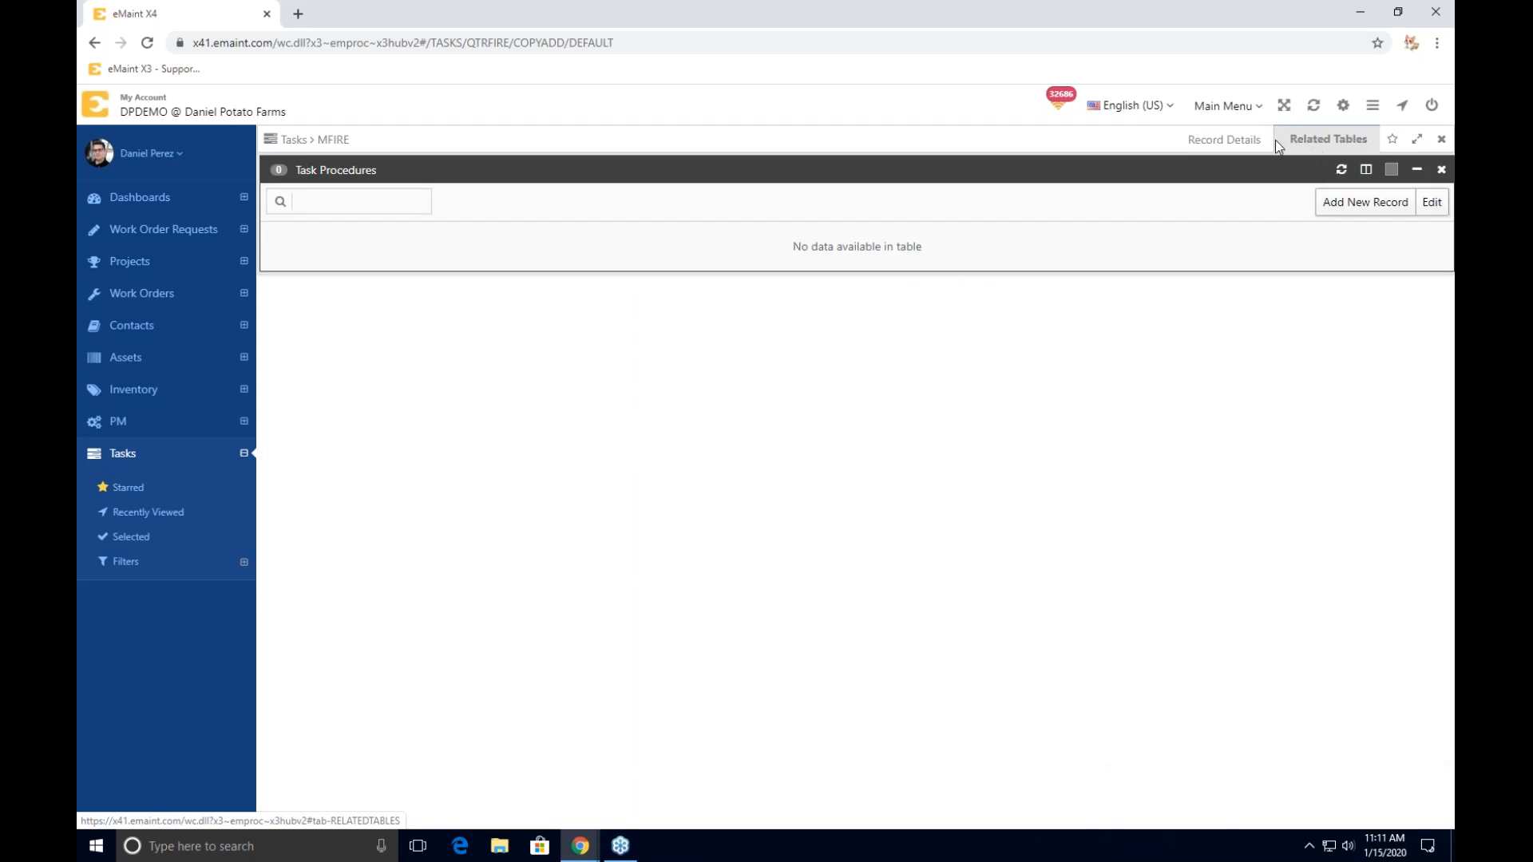
pyautogui.click(1368, 210)
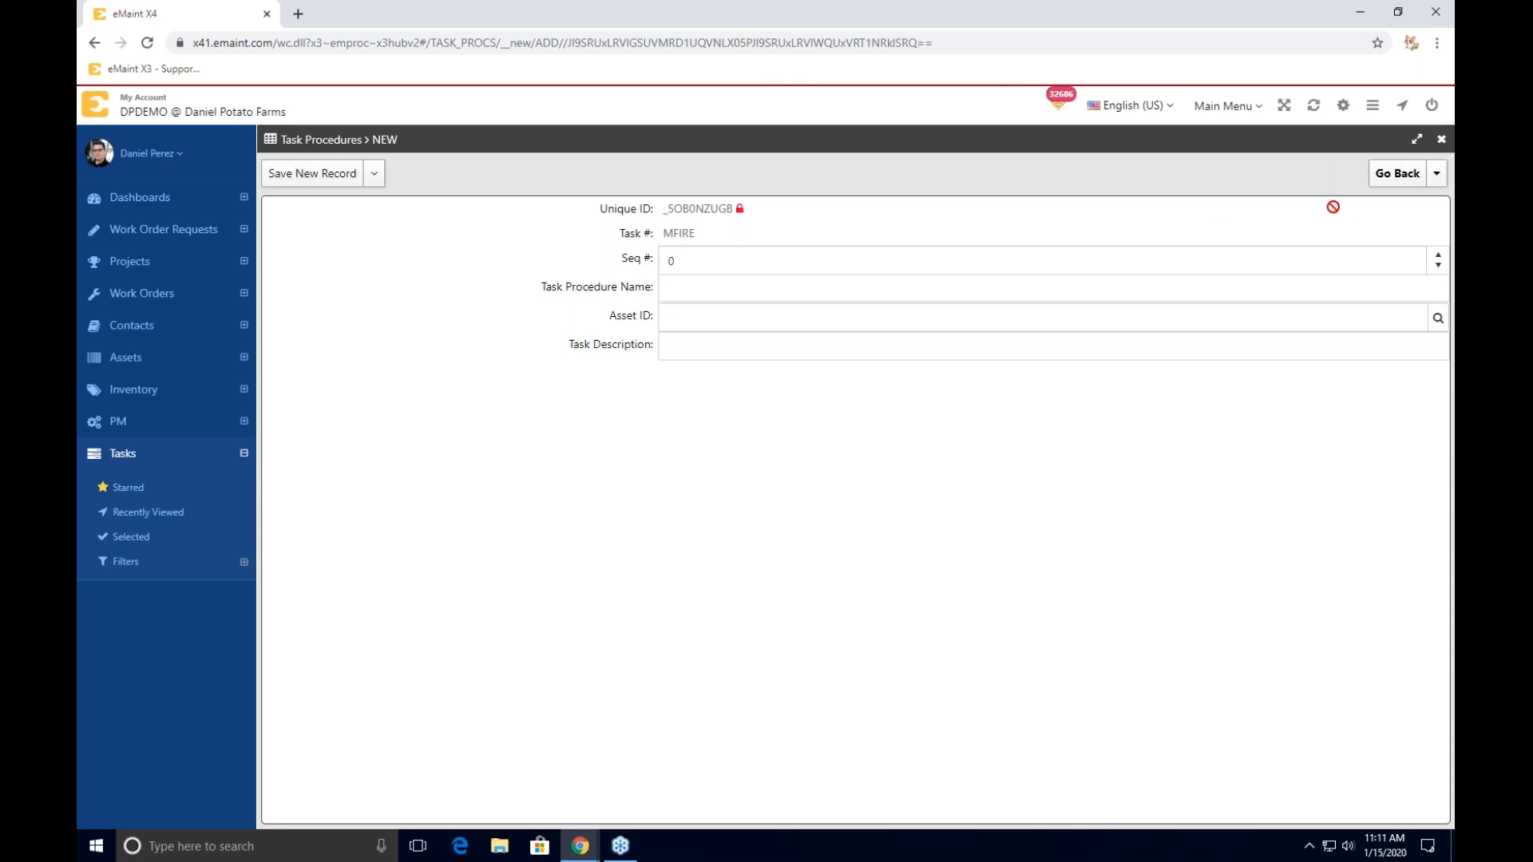
pyautogui.click(684, 263)
pyautogui.write('1')
pyautogui.click(685, 290)
pyautogui.write('Month')
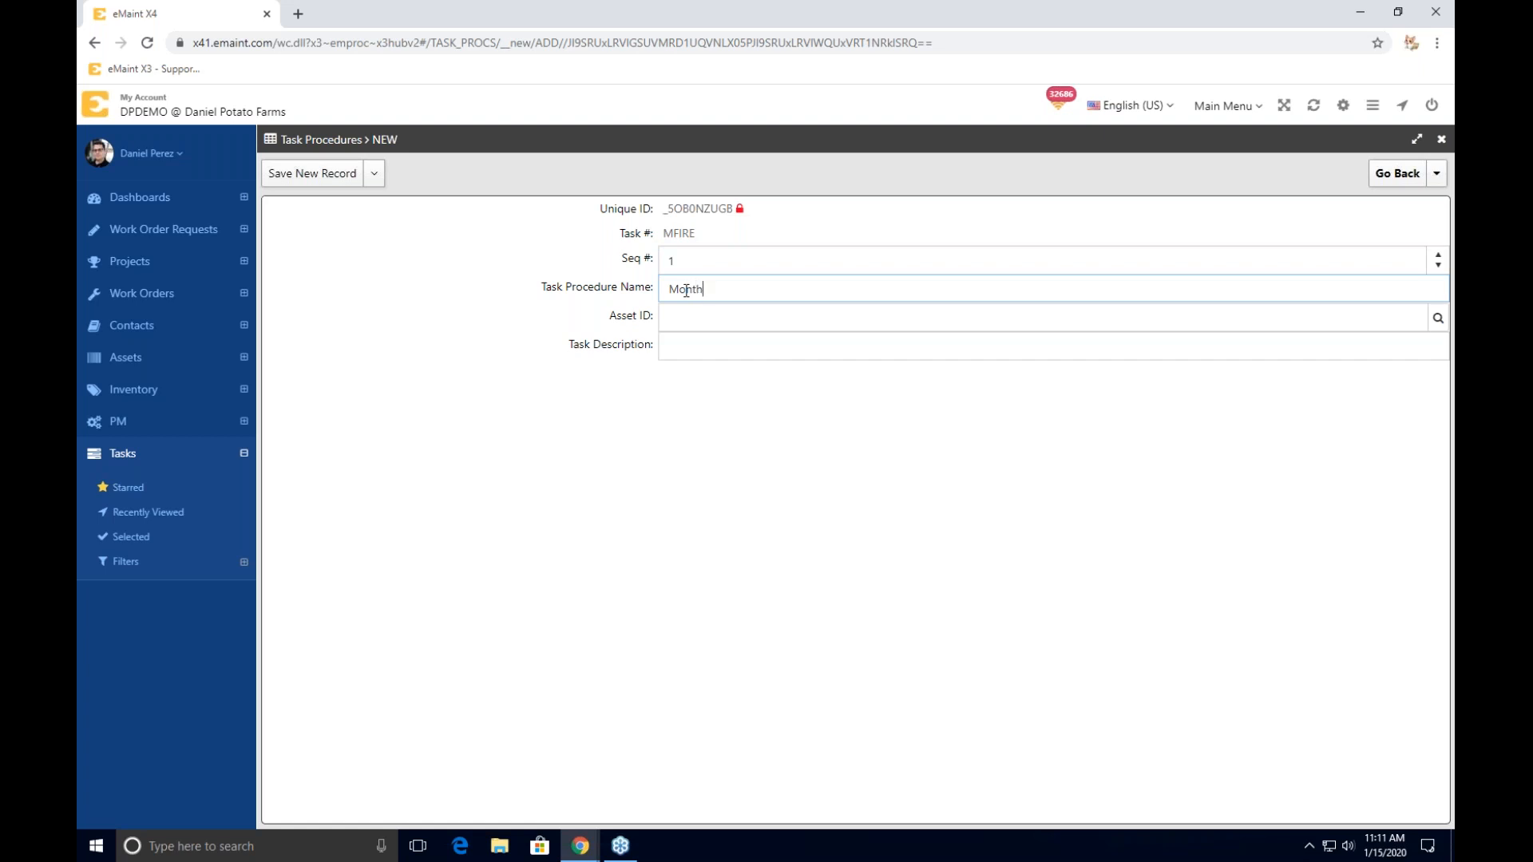
pyautogui.write('ly ')
pyautogui.write('Task')
pyautogui.press('BackSpace')
pyautogui.press('BackSpace')
pyautogui.press('BackSpace')
pyautogui.press('BackSpace')
pyautogui.press('BackSpace')
pyautogui.write('Fire Insp')
# - Look up assets with parent asset ID 6000 and assign fire extinguisher 6001 to the task procedure
pyautogui.click(730, 324)
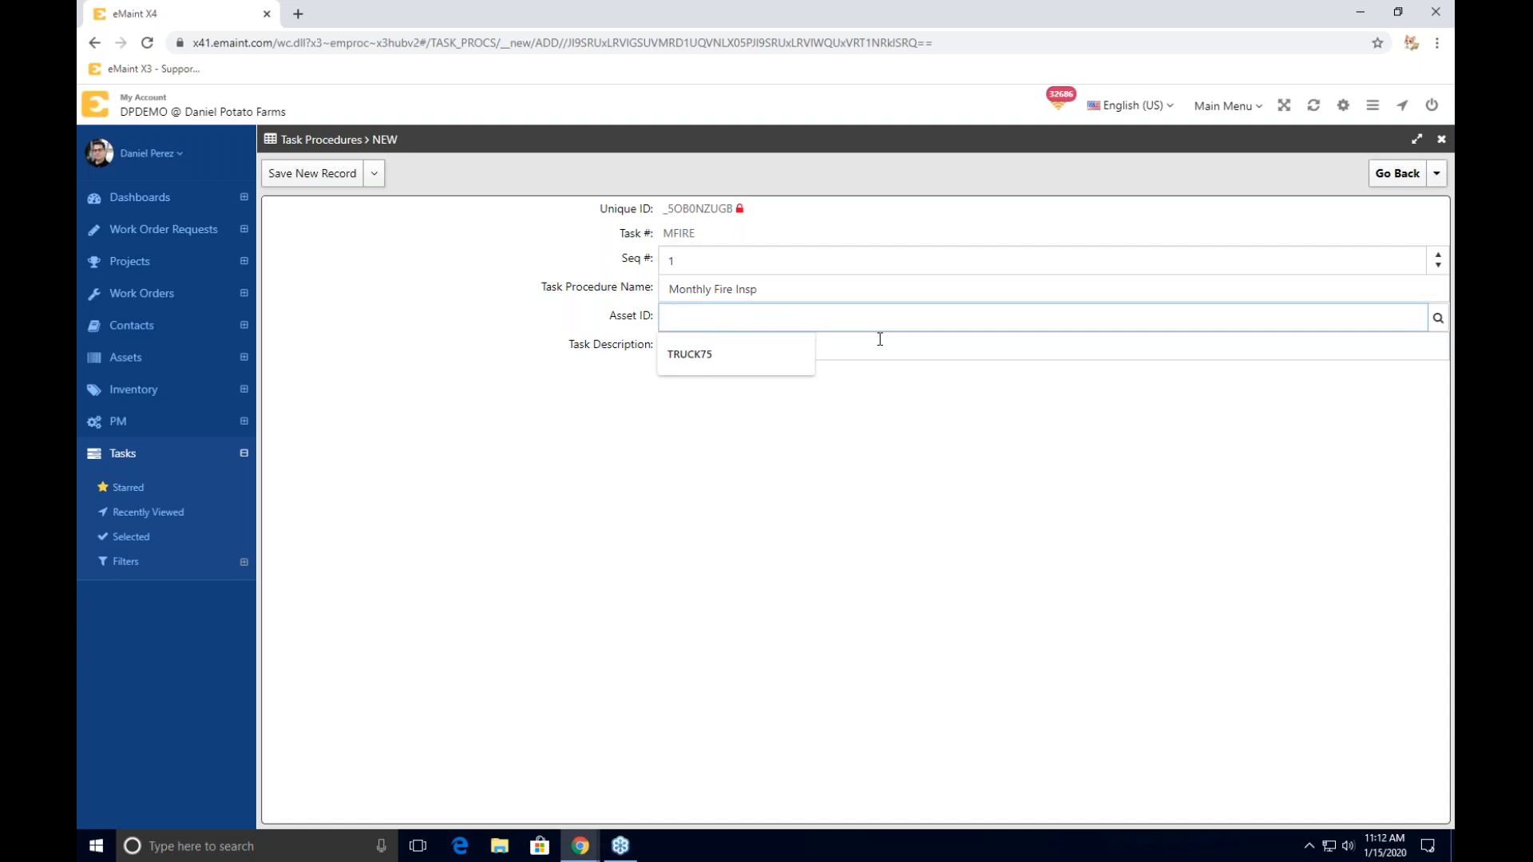
pyautogui.click(1438, 317)
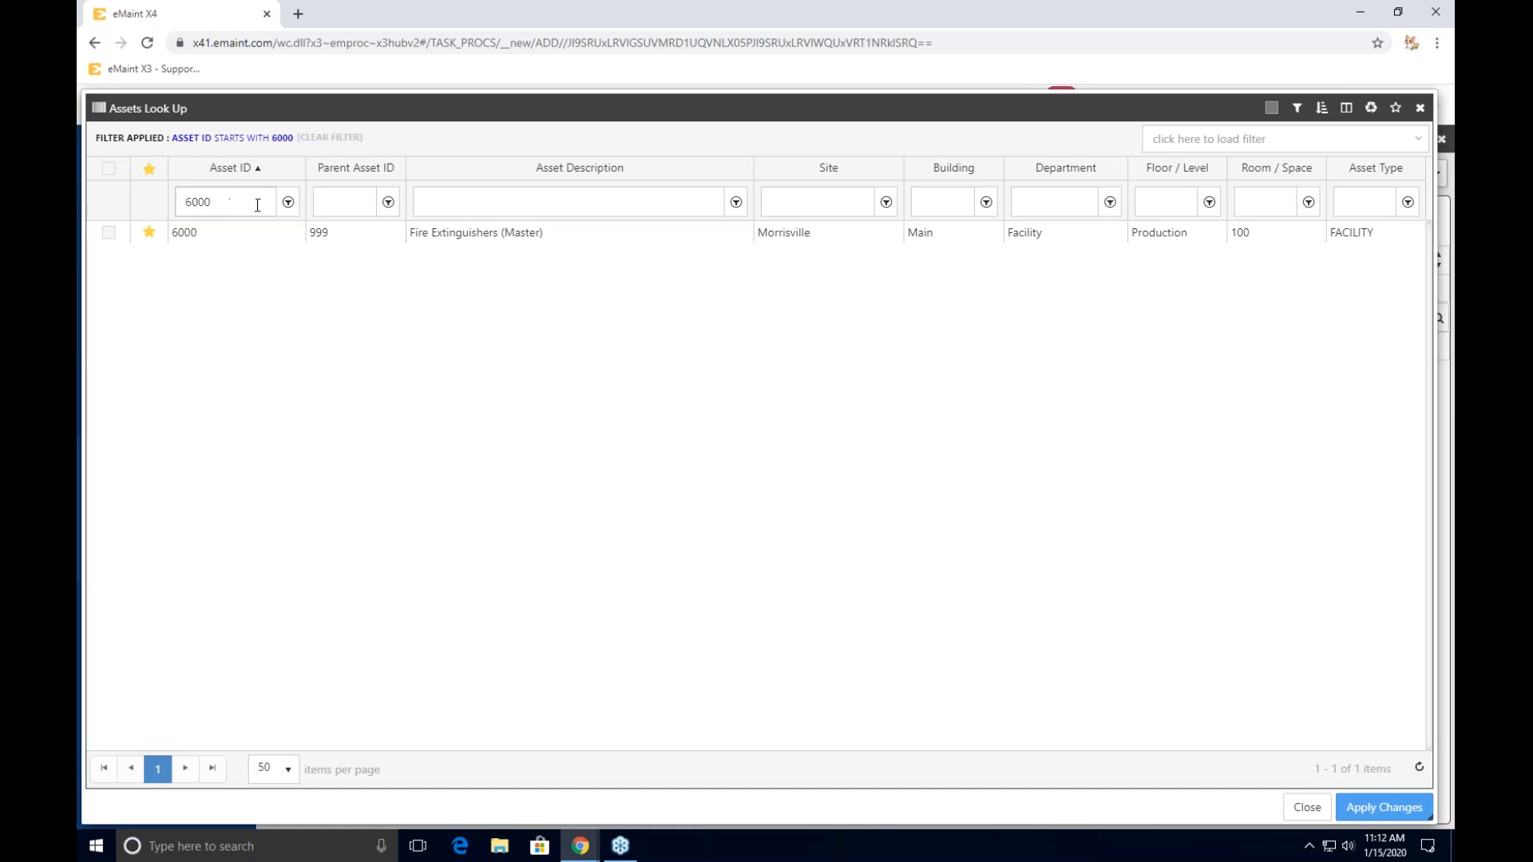
pyautogui.moveTo(253, 203); pyautogui.dragTo(199, 203)
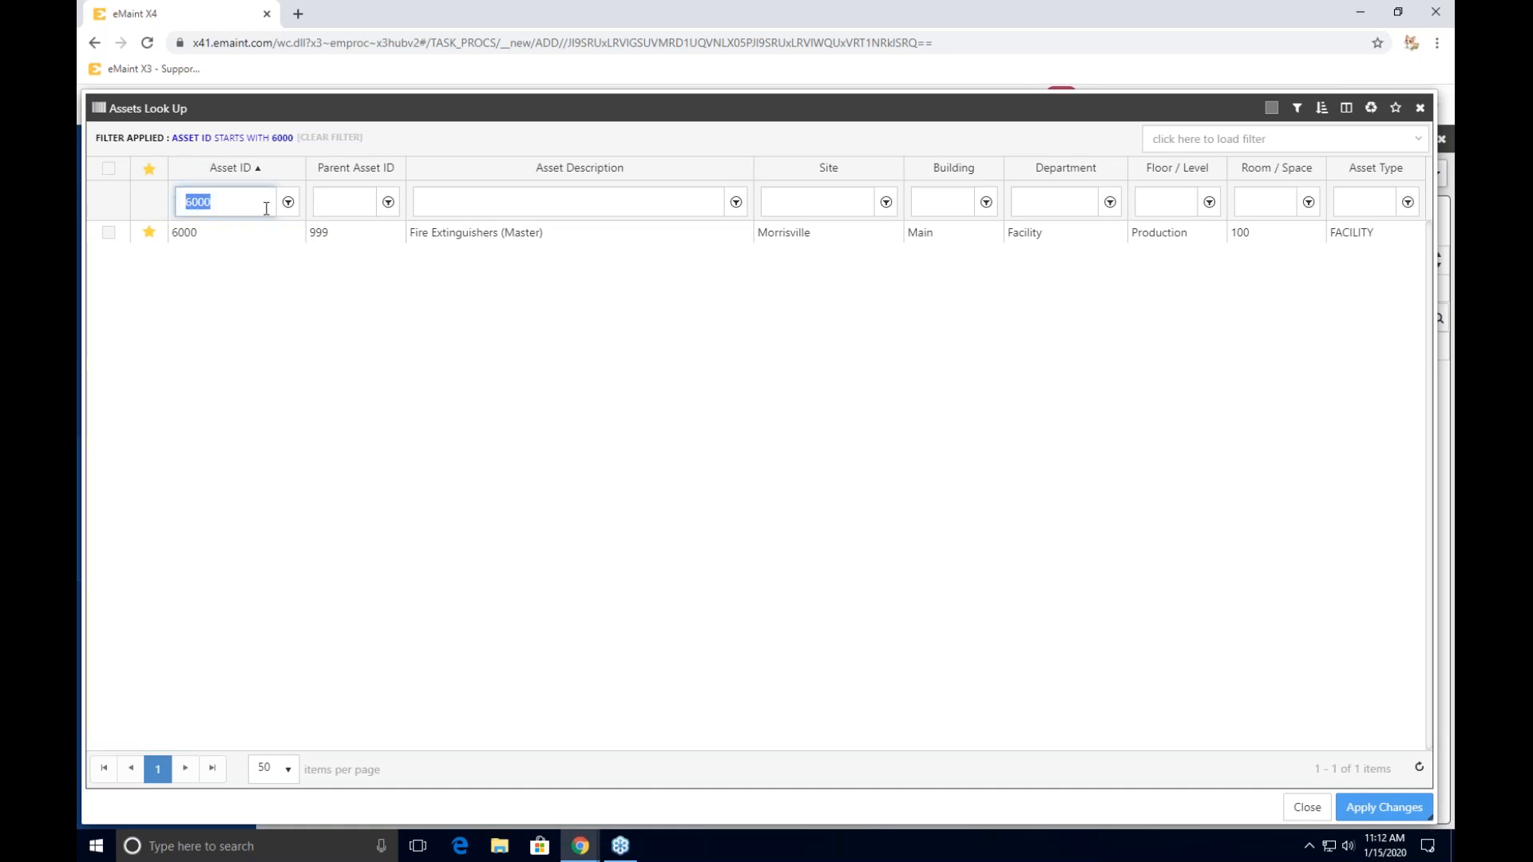
pyautogui.click(330, 139)
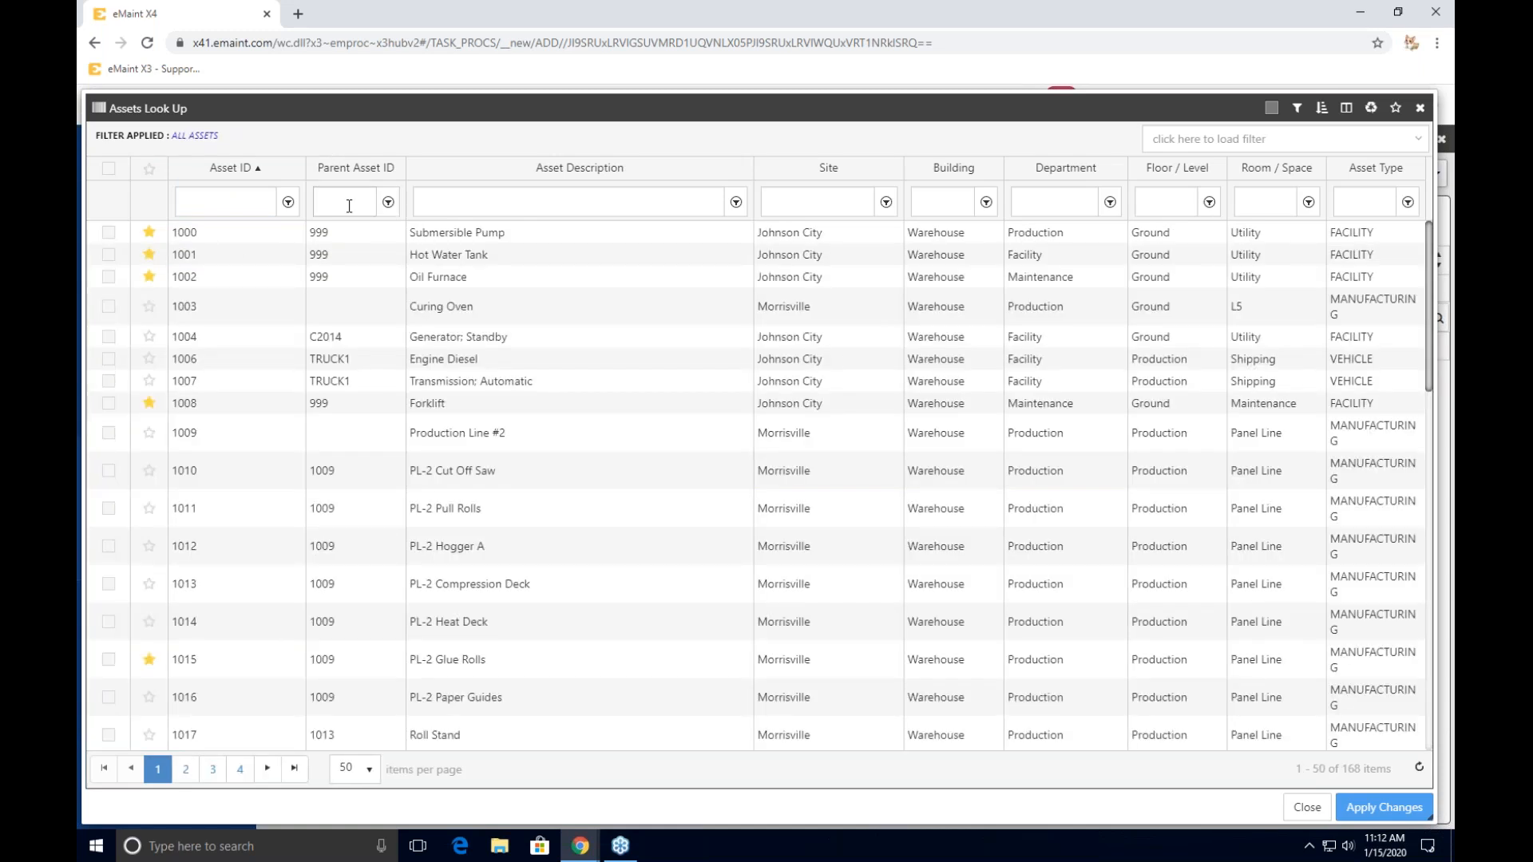
pyautogui.click(349, 207)
pyautogui.write('6000')
pyautogui.press('Return')
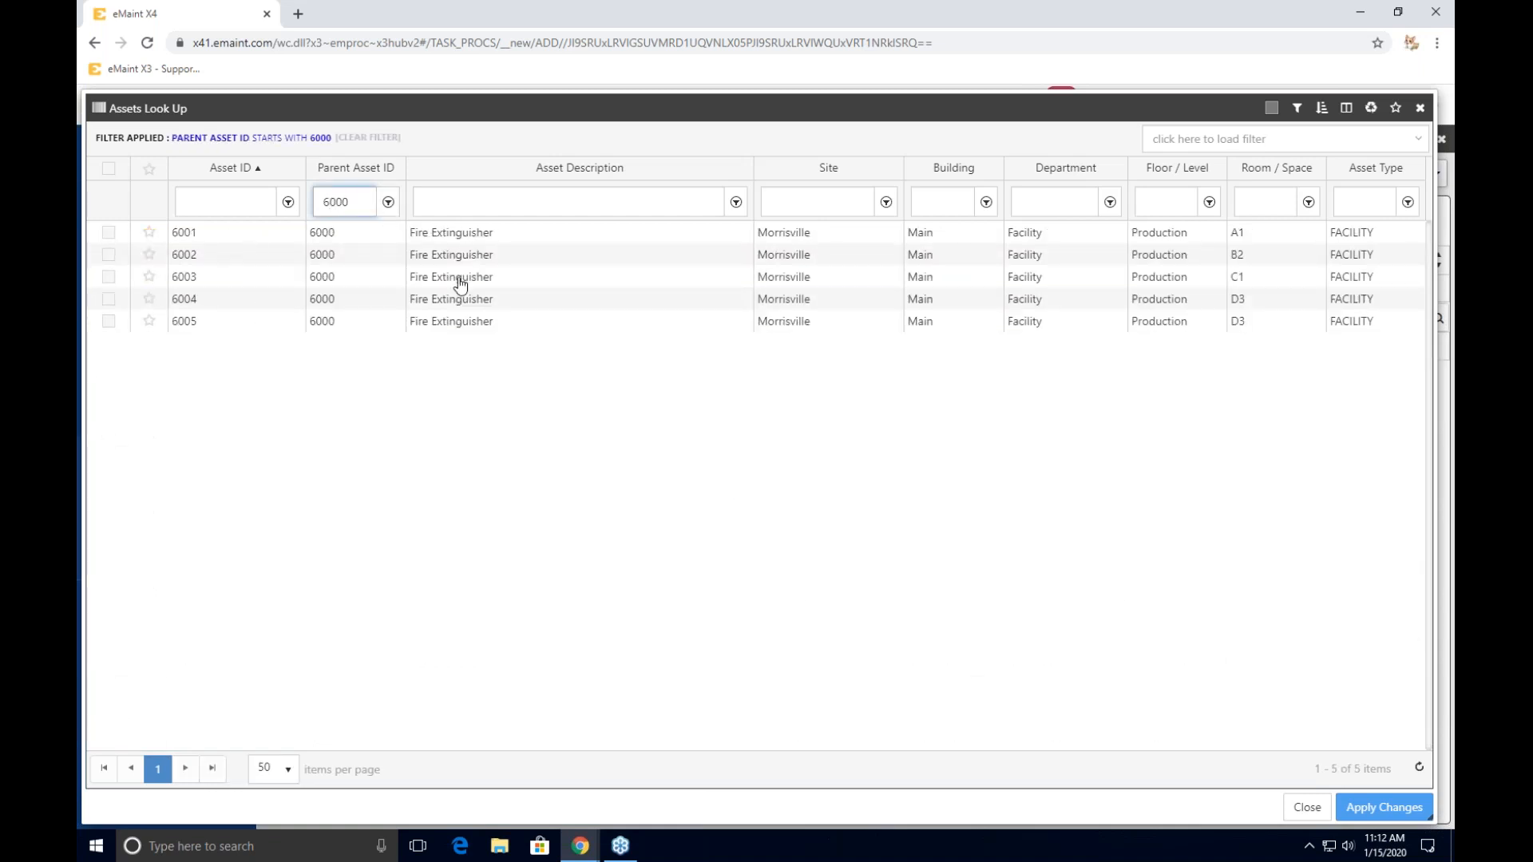
pyautogui.click(110, 232)
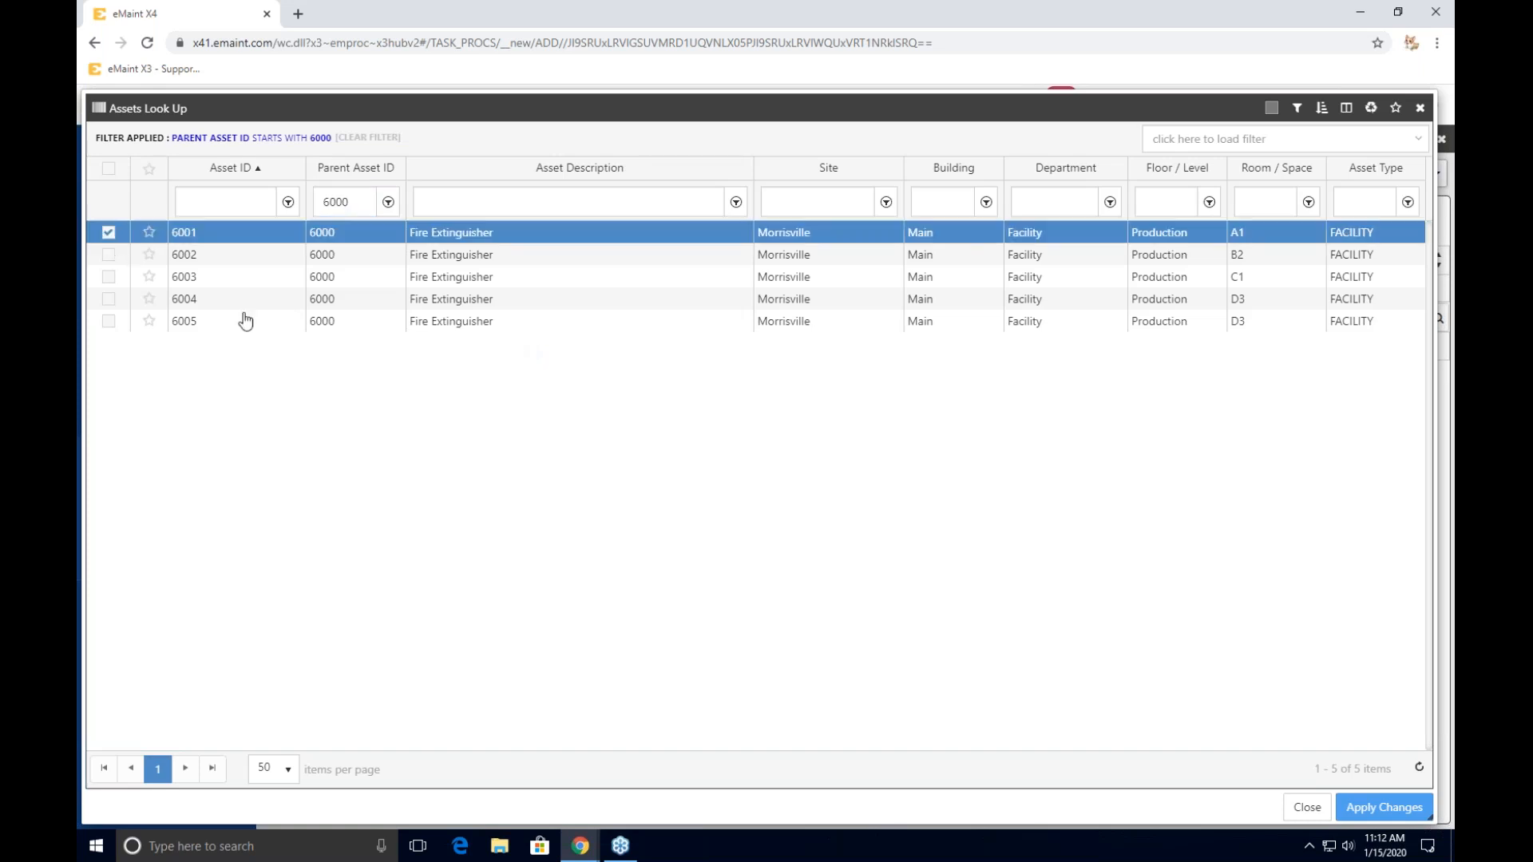
pyautogui.click(1385, 819)
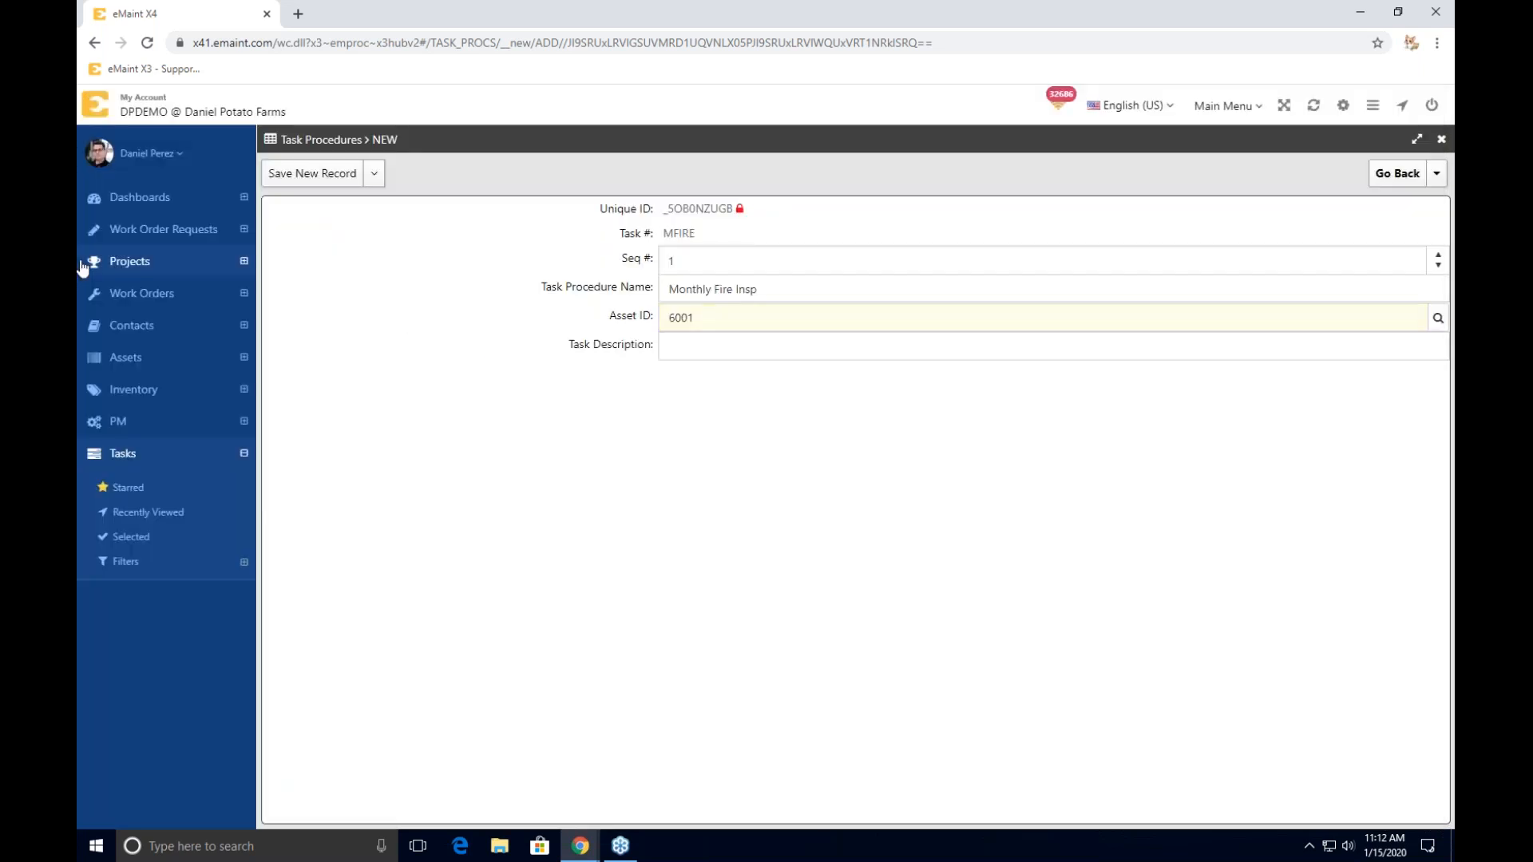
pyautogui.click(701, 344)
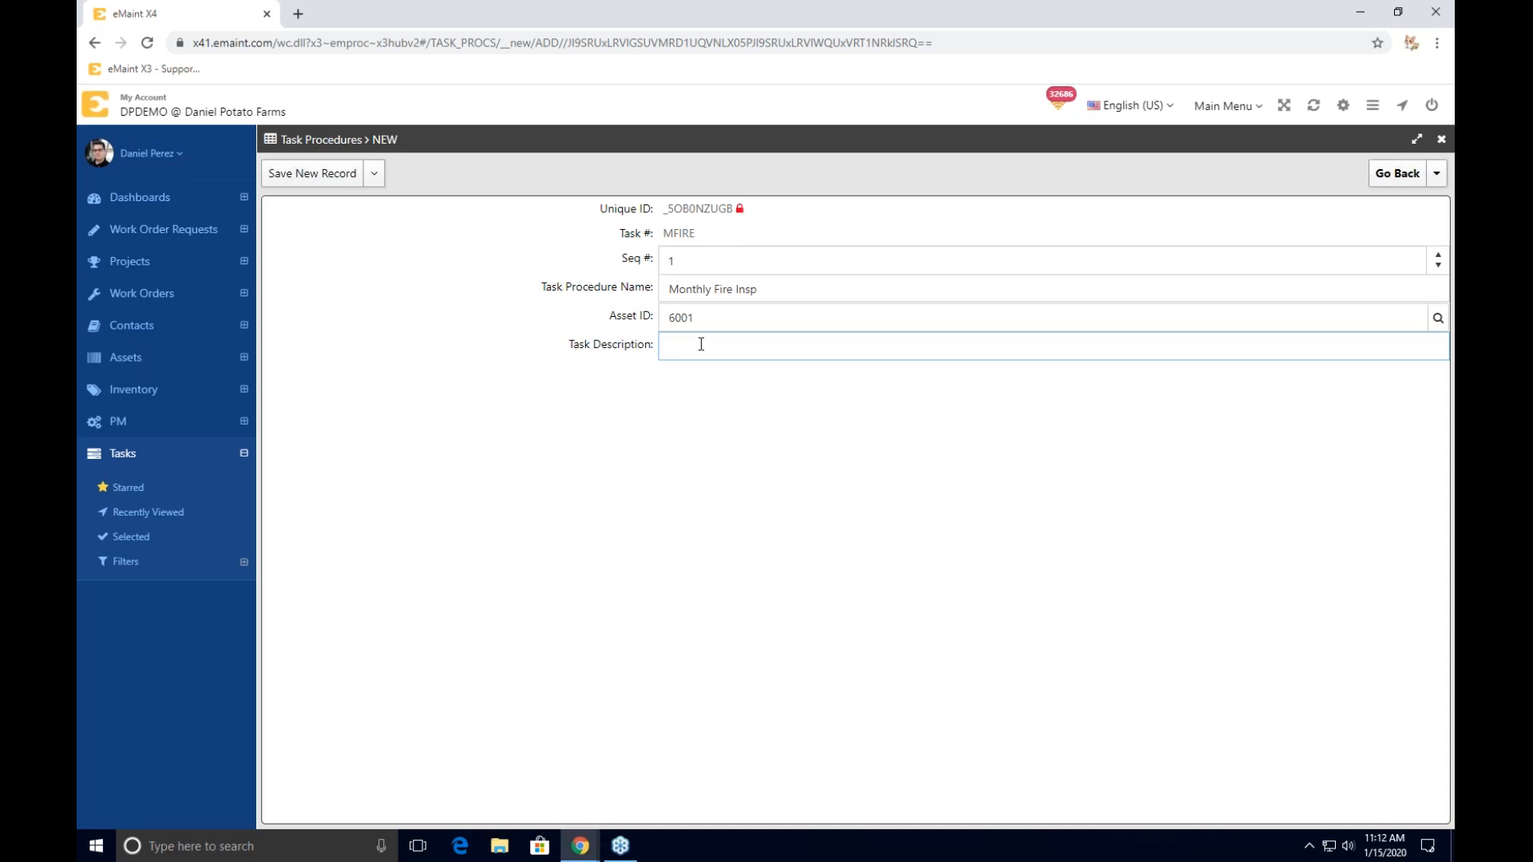
pyautogui.moveTo(610, 317); pyautogui.dragTo(662, 320)
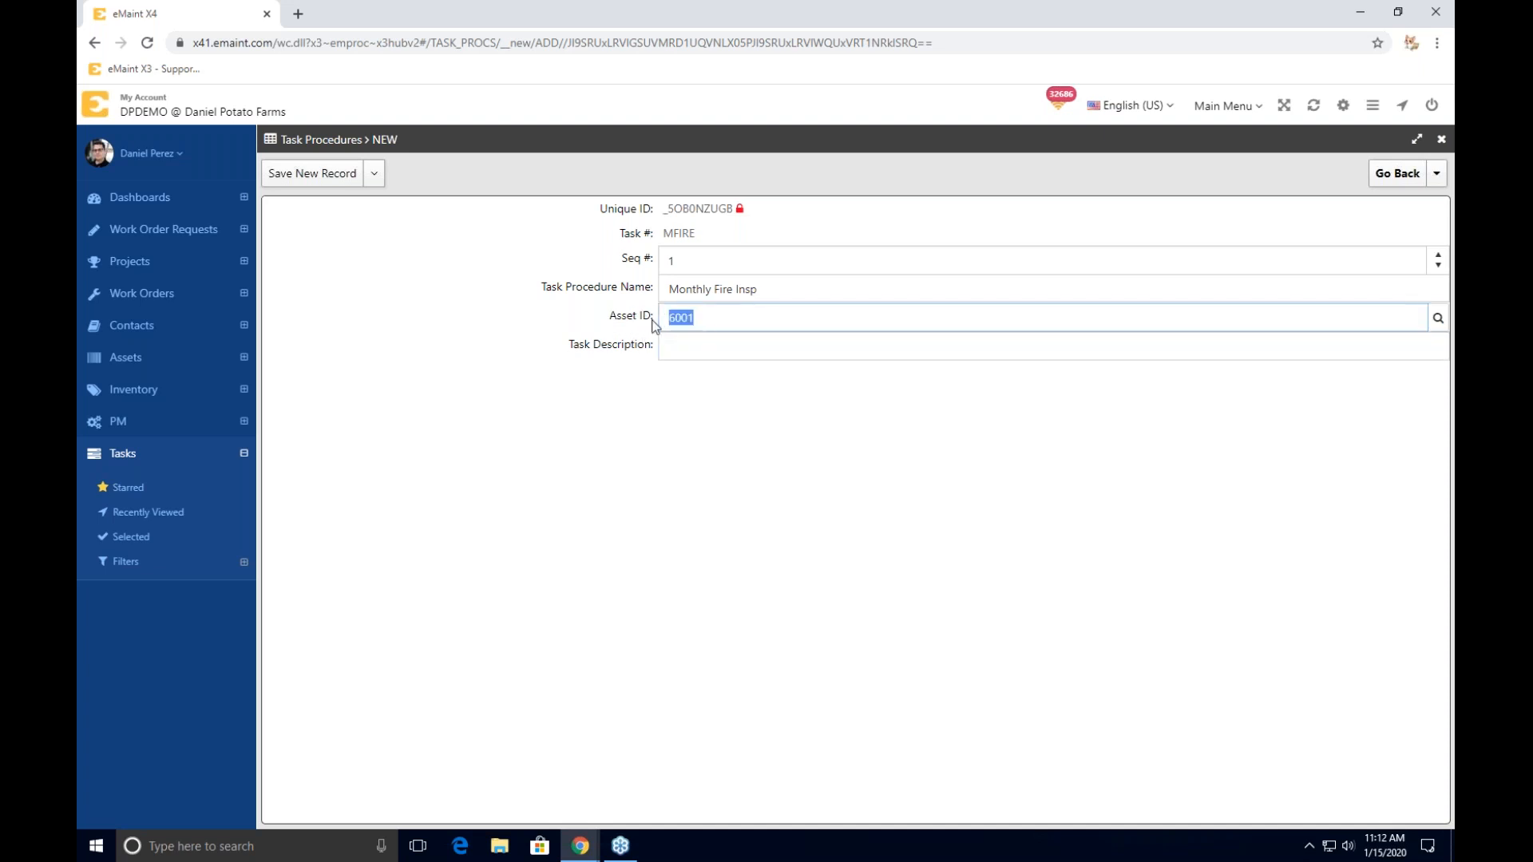
pyautogui.click(636, 314)
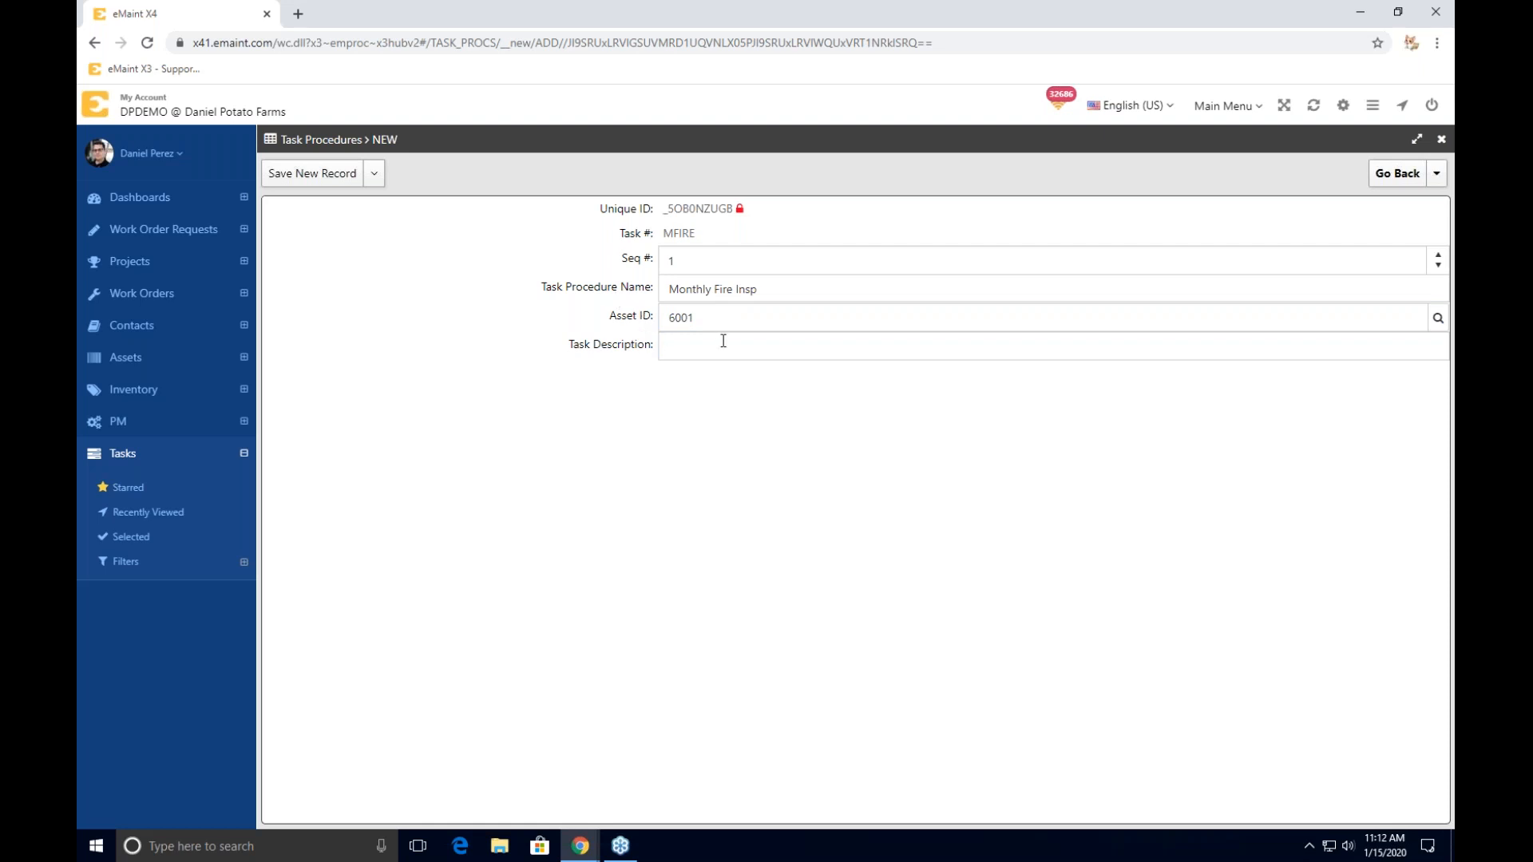
pyautogui.click(699, 323)
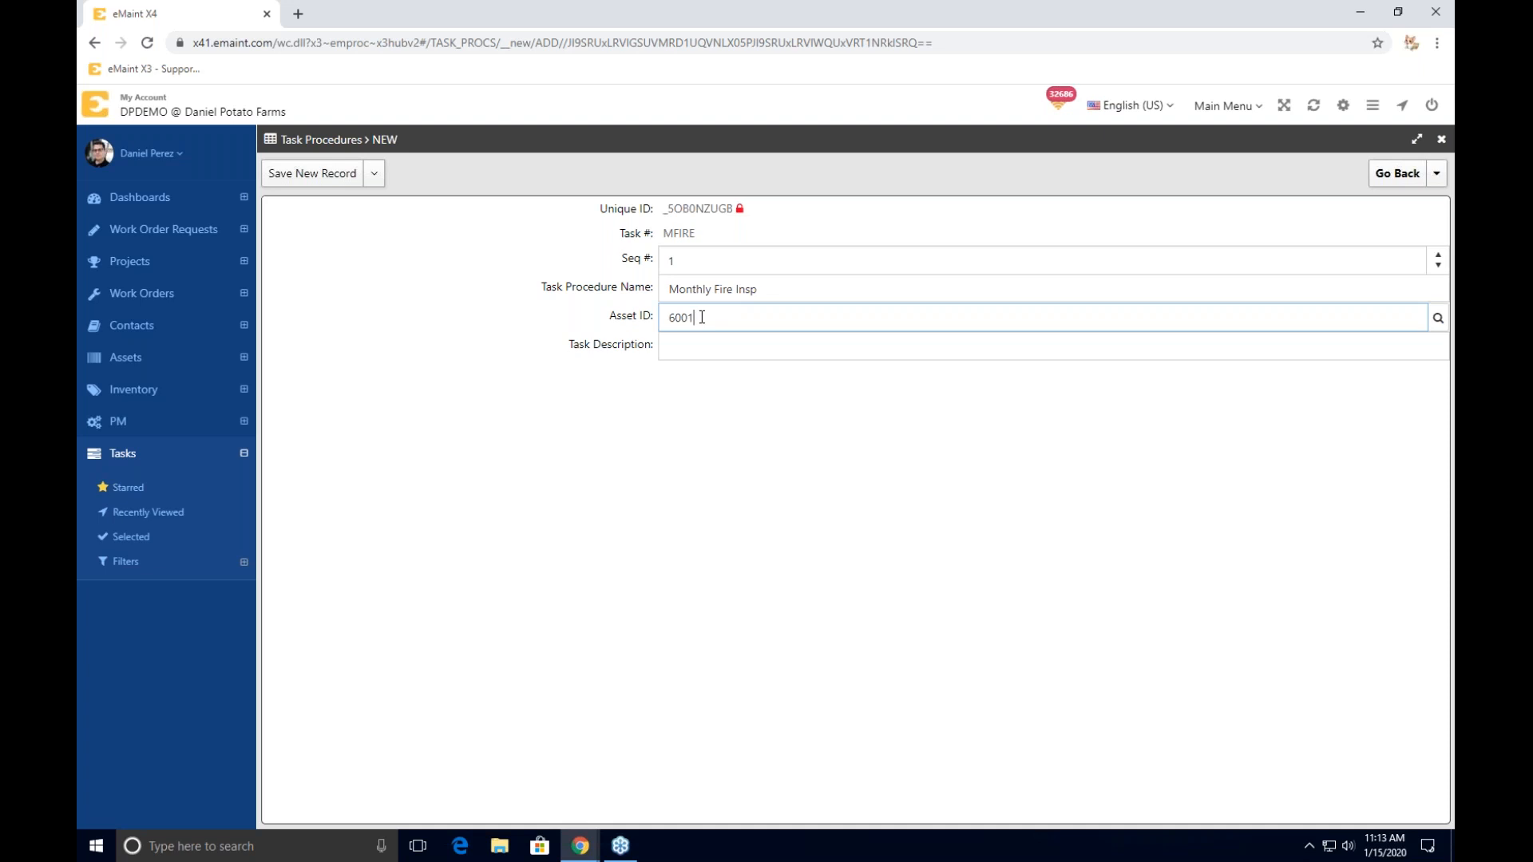
pyautogui.click(1437, 318)
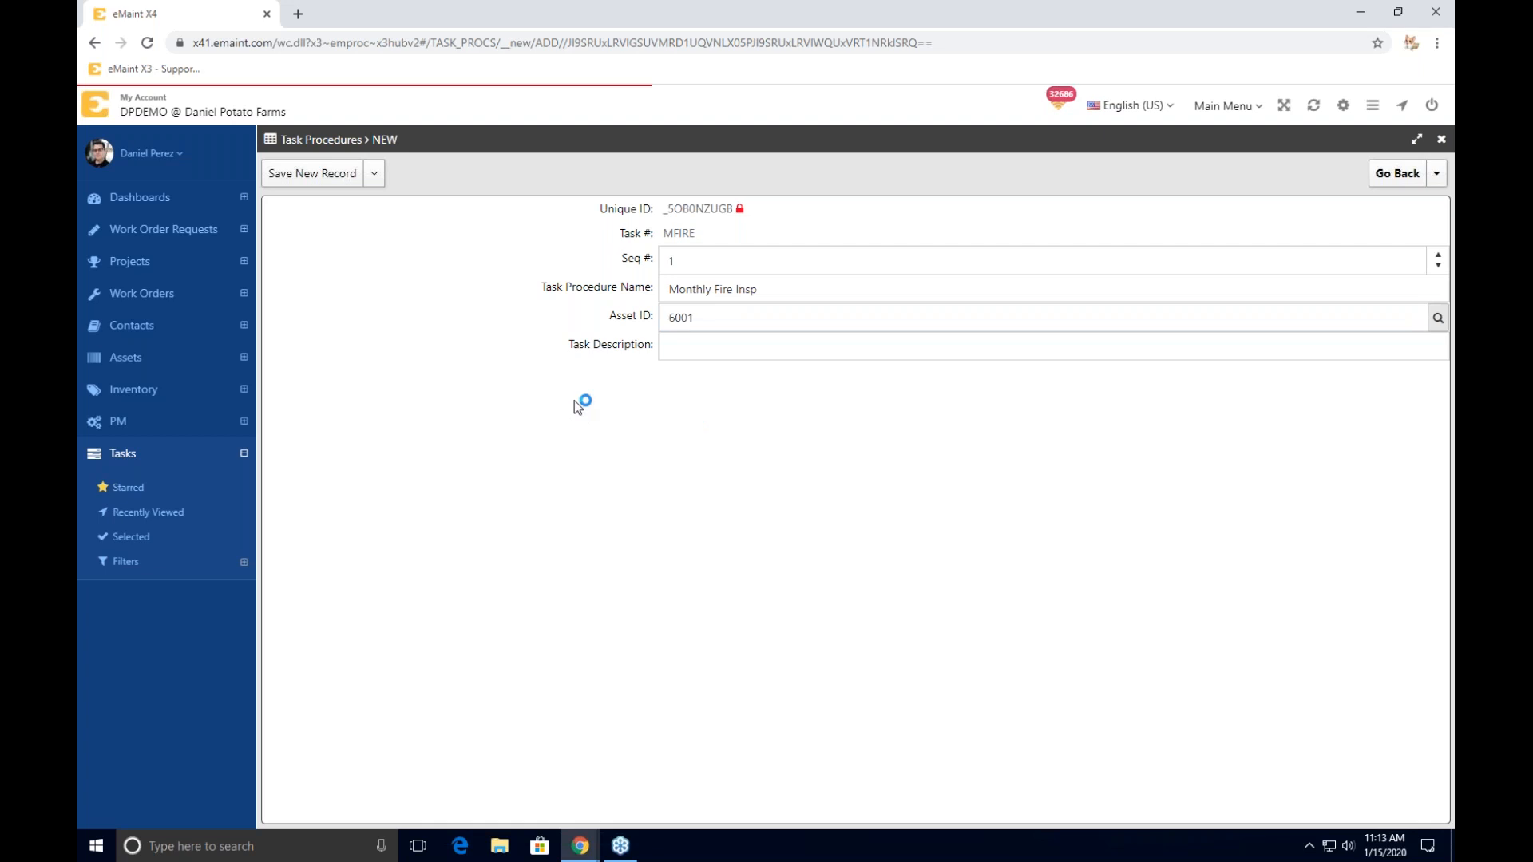
pyautogui.click(1297, 798)
# - Enter the task description "See Work Description for Full steps of how to complete Fire Inspection" and save the procedure
pyautogui.click(689, 352)
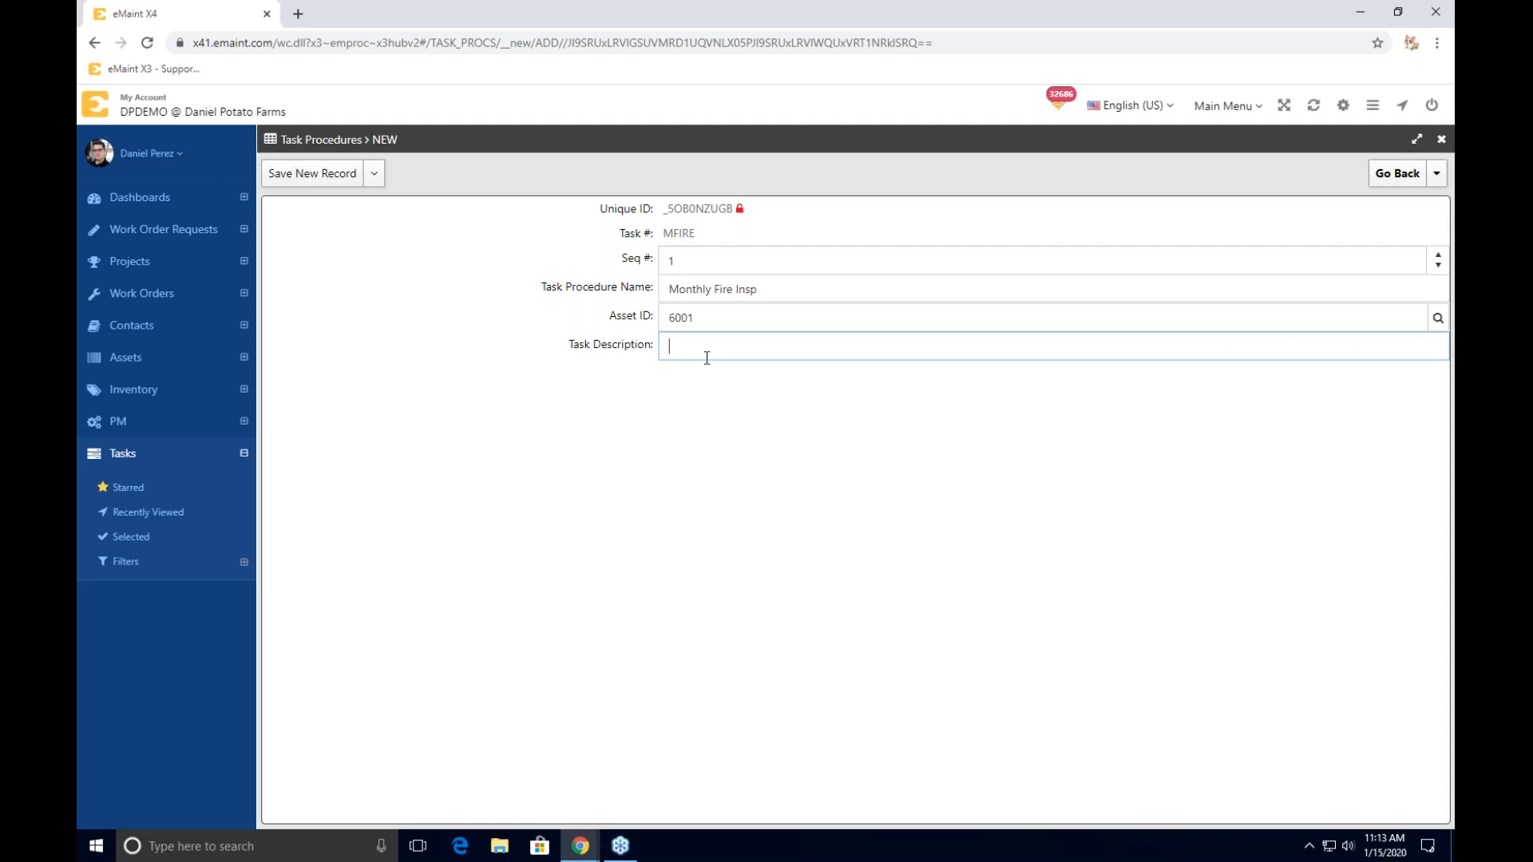
pyautogui.write('See Work Description for Full steps of how to complete Fire Inspection')
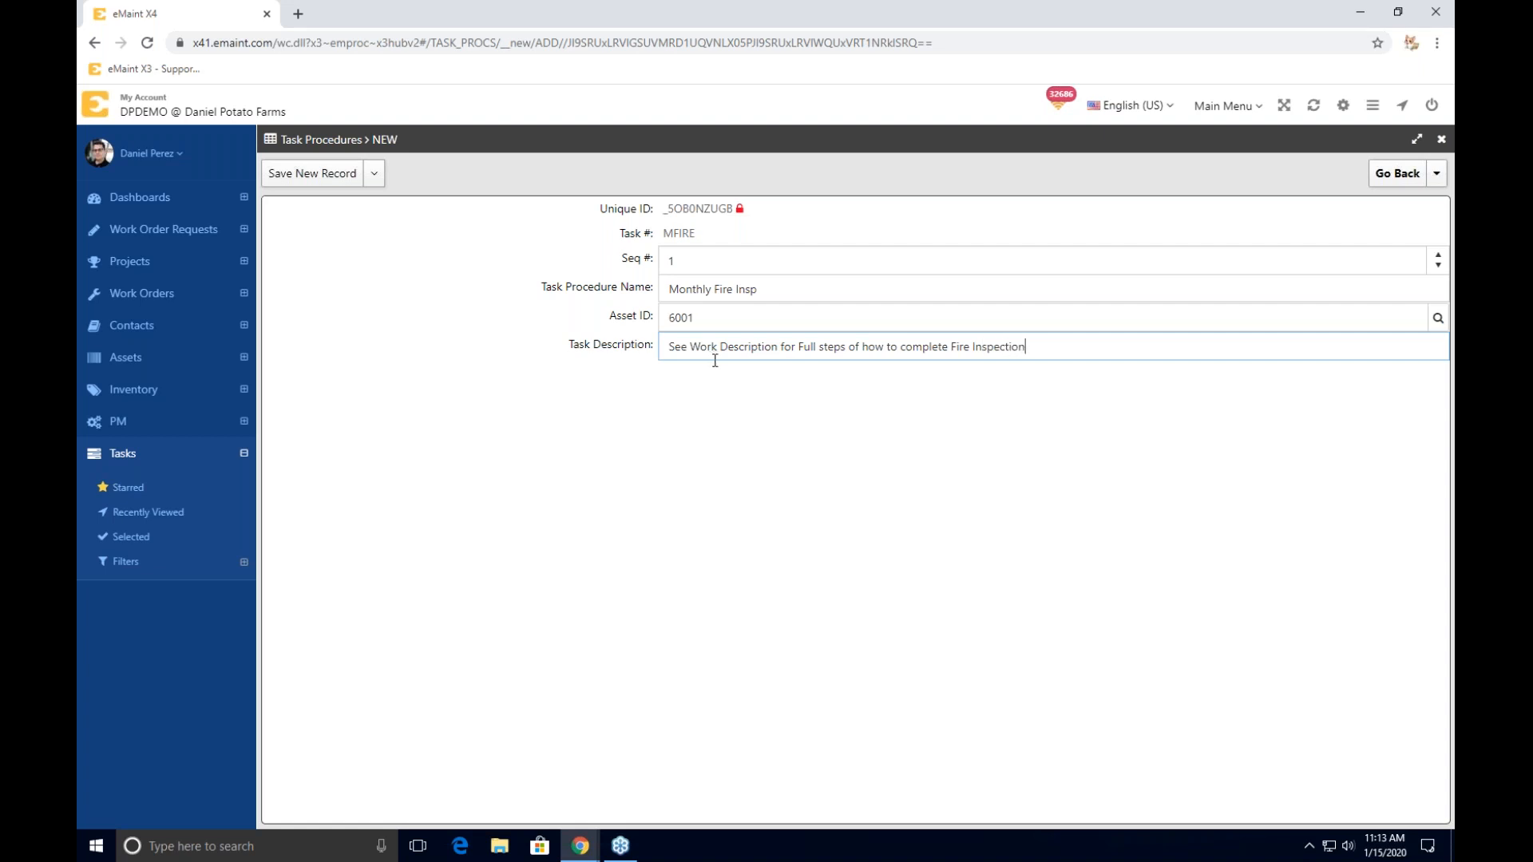
pyautogui.click(319, 172)
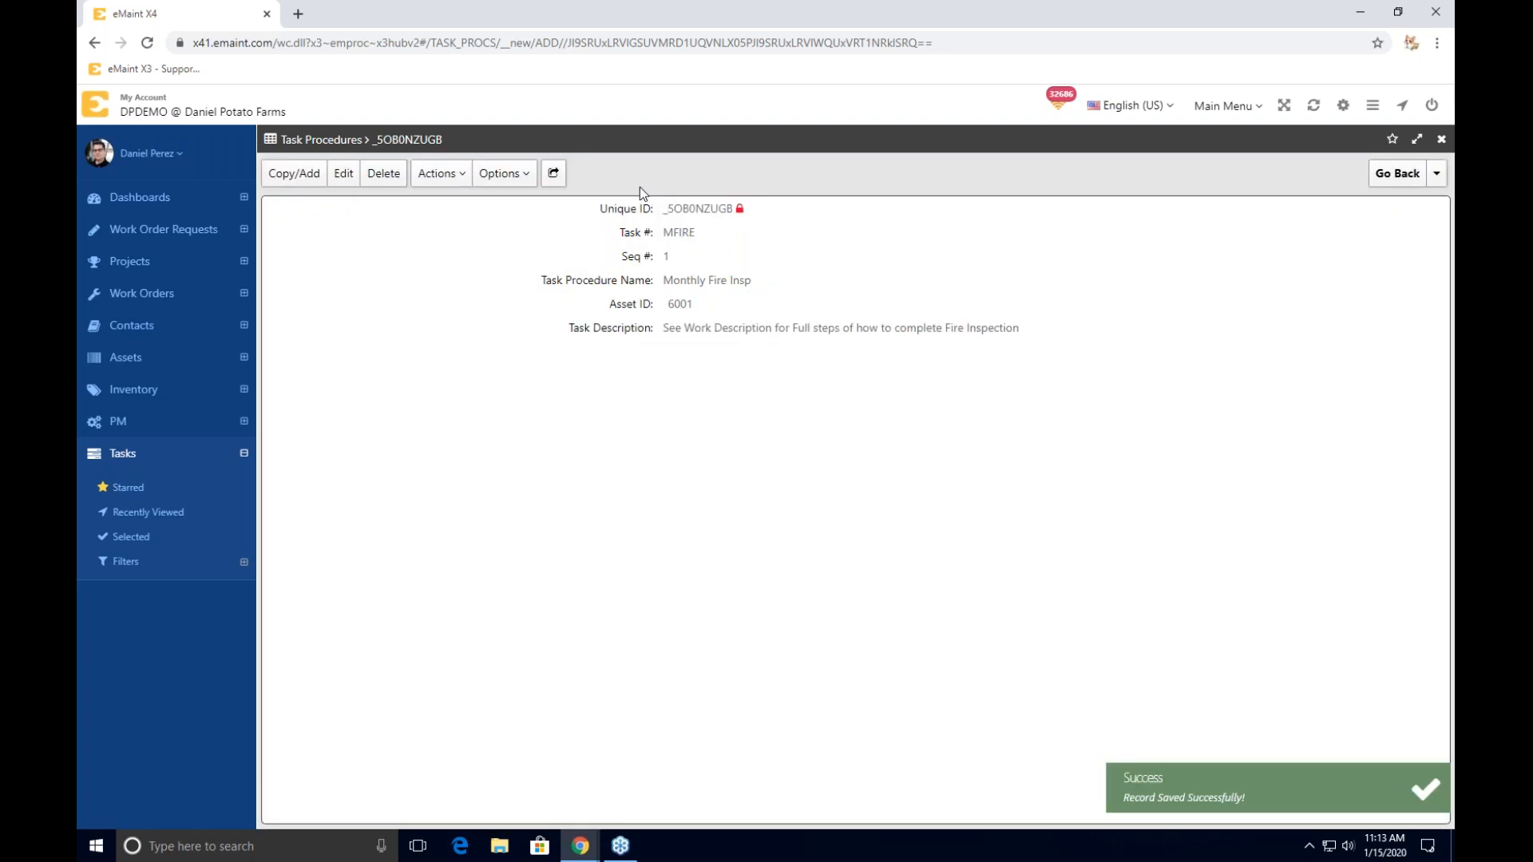
# - Copy the saved task procedure, giving it sequence number 2 and asset ID 6002, and save it
pyautogui.click(270, 175)
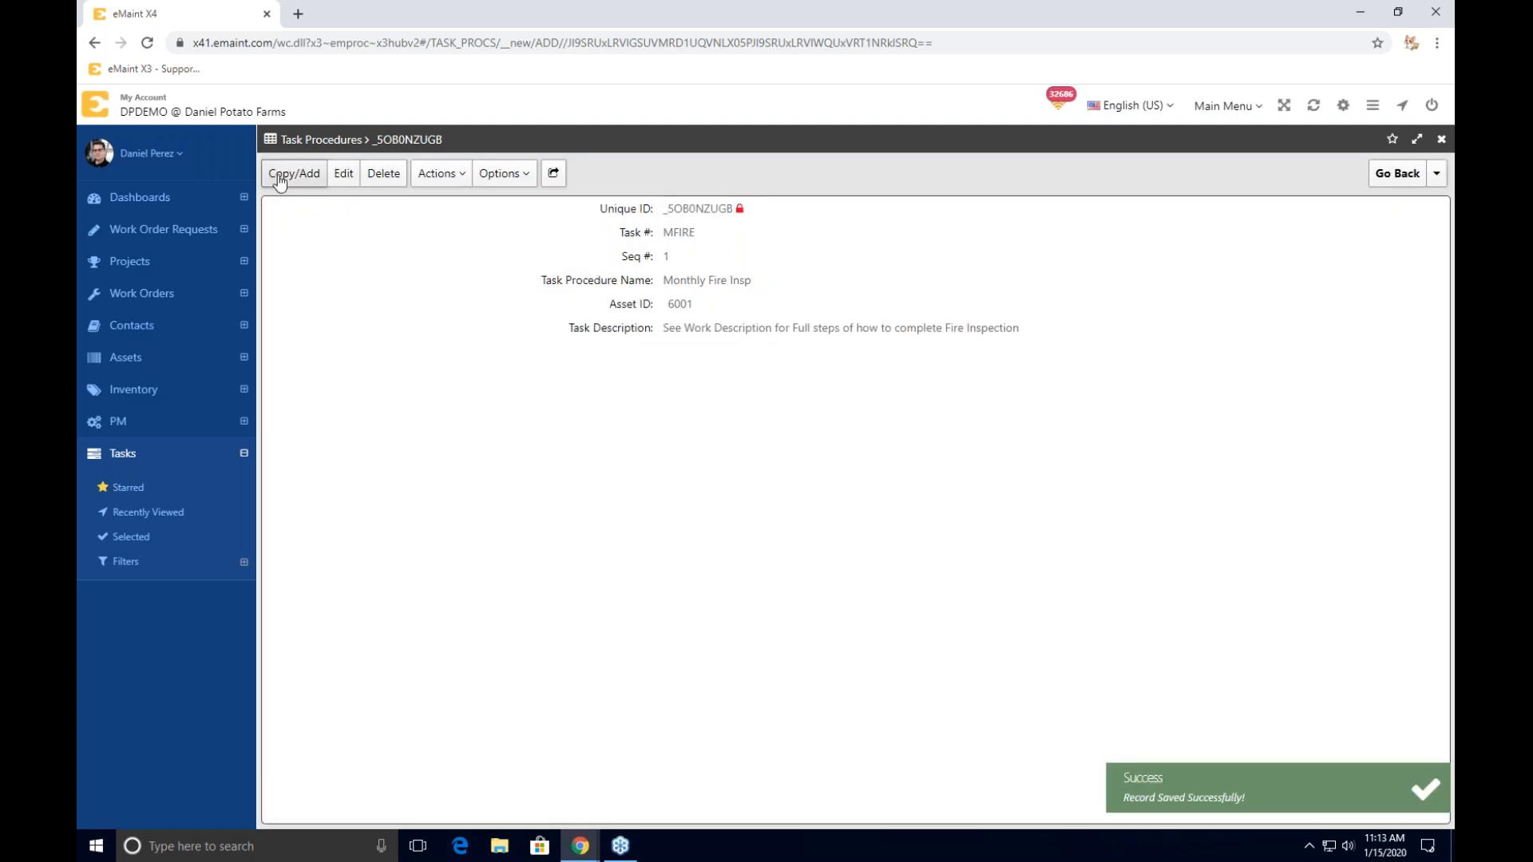
pyautogui.write('2')
pyautogui.press('Tab')
pyautogui.press('BackSpace')
pyautogui.write('2')
pyautogui.click(449, 246)
pyautogui.click(312, 173)
# - Copy the task procedure again with sequence number 3 and asset ID 6003, and save it
pyautogui.click(297, 174)
pyautogui.write('3')
pyautogui.press('Tab')
pyautogui.press('BackSpace')
pyautogui.write('3')
pyautogui.click(315, 172)
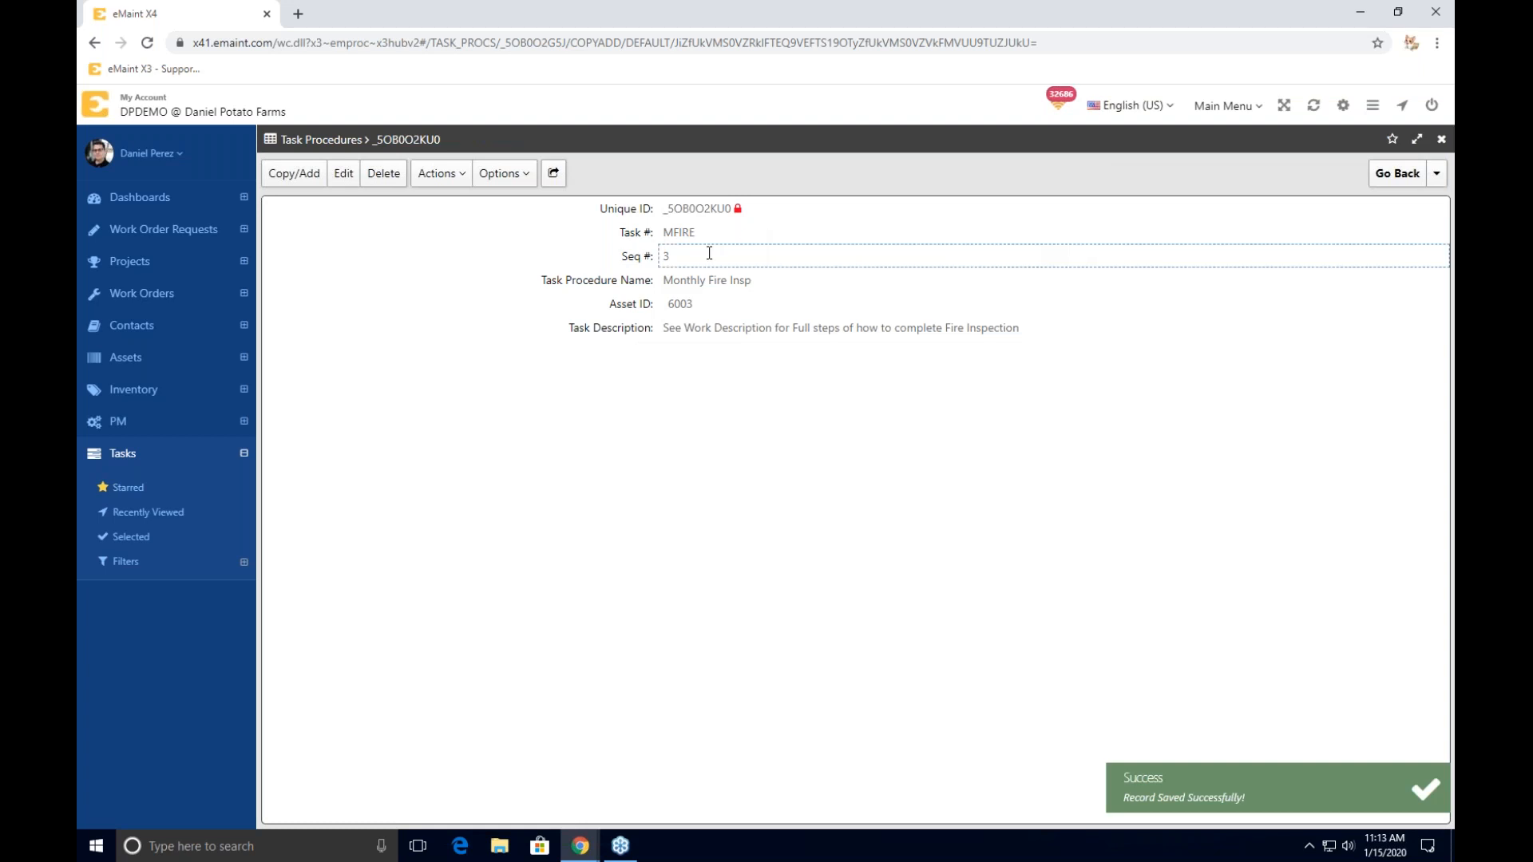
# - Copy the sequence 3 task procedure, giving it sequence number 4 and asset ID 6004, and save it
pyautogui.click(307, 180)
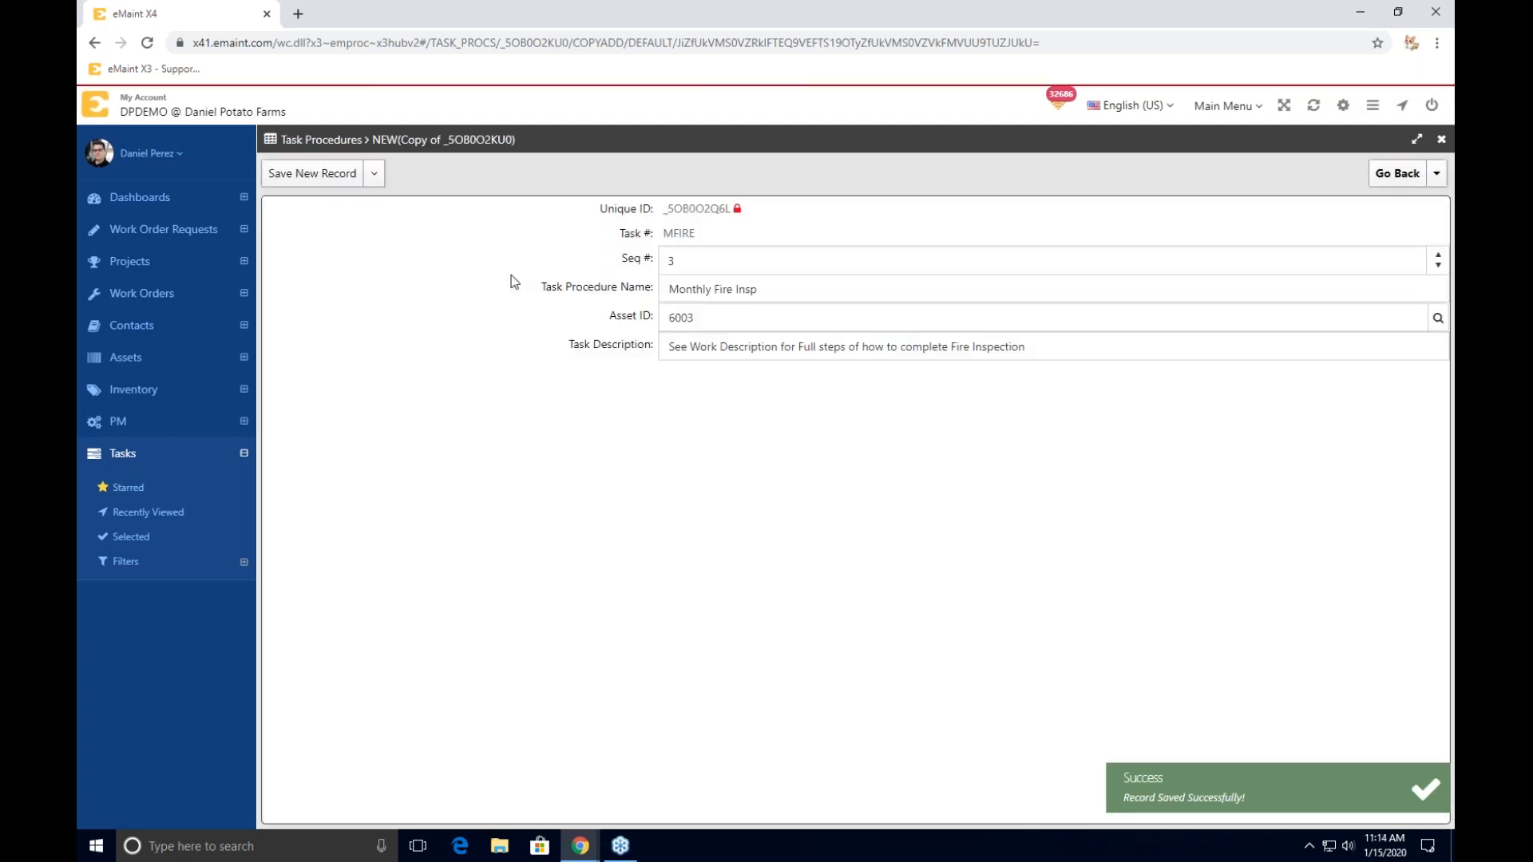
pyautogui.doubleClick(681, 255)
pyautogui.write('4')
pyautogui.press('Tab')
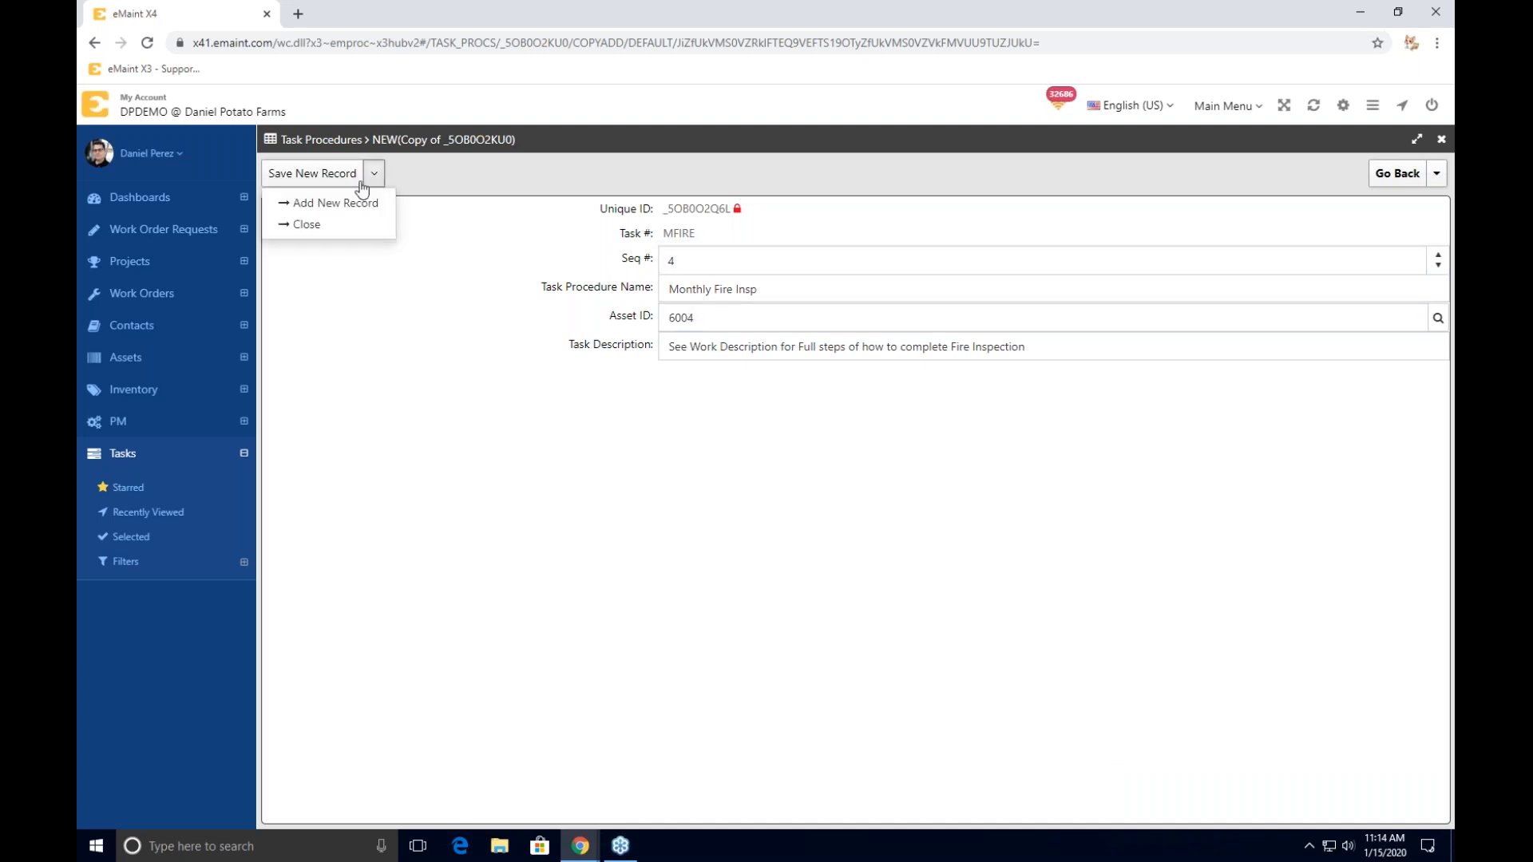
pyautogui.click(342, 173)
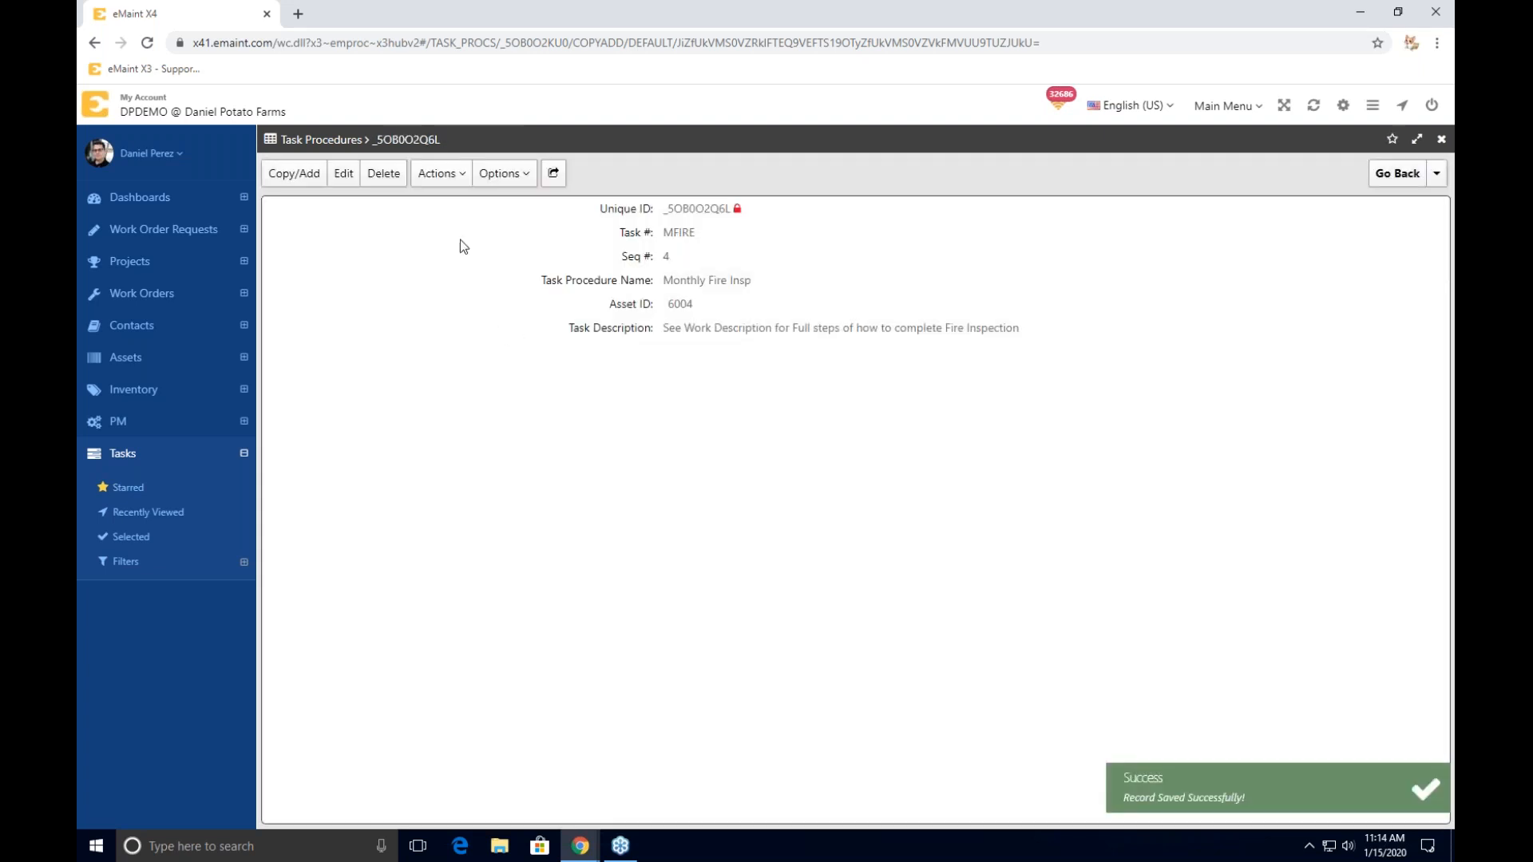
# - Copy the sequence 4 task procedure, giving it sequence number 5 and asset ID 6005, and save it
pyautogui.click(293, 174)
pyautogui.doubleClick(691, 266)
pyautogui.write('5')
pyautogui.doubleClick(693, 318)
pyautogui.write('6005')
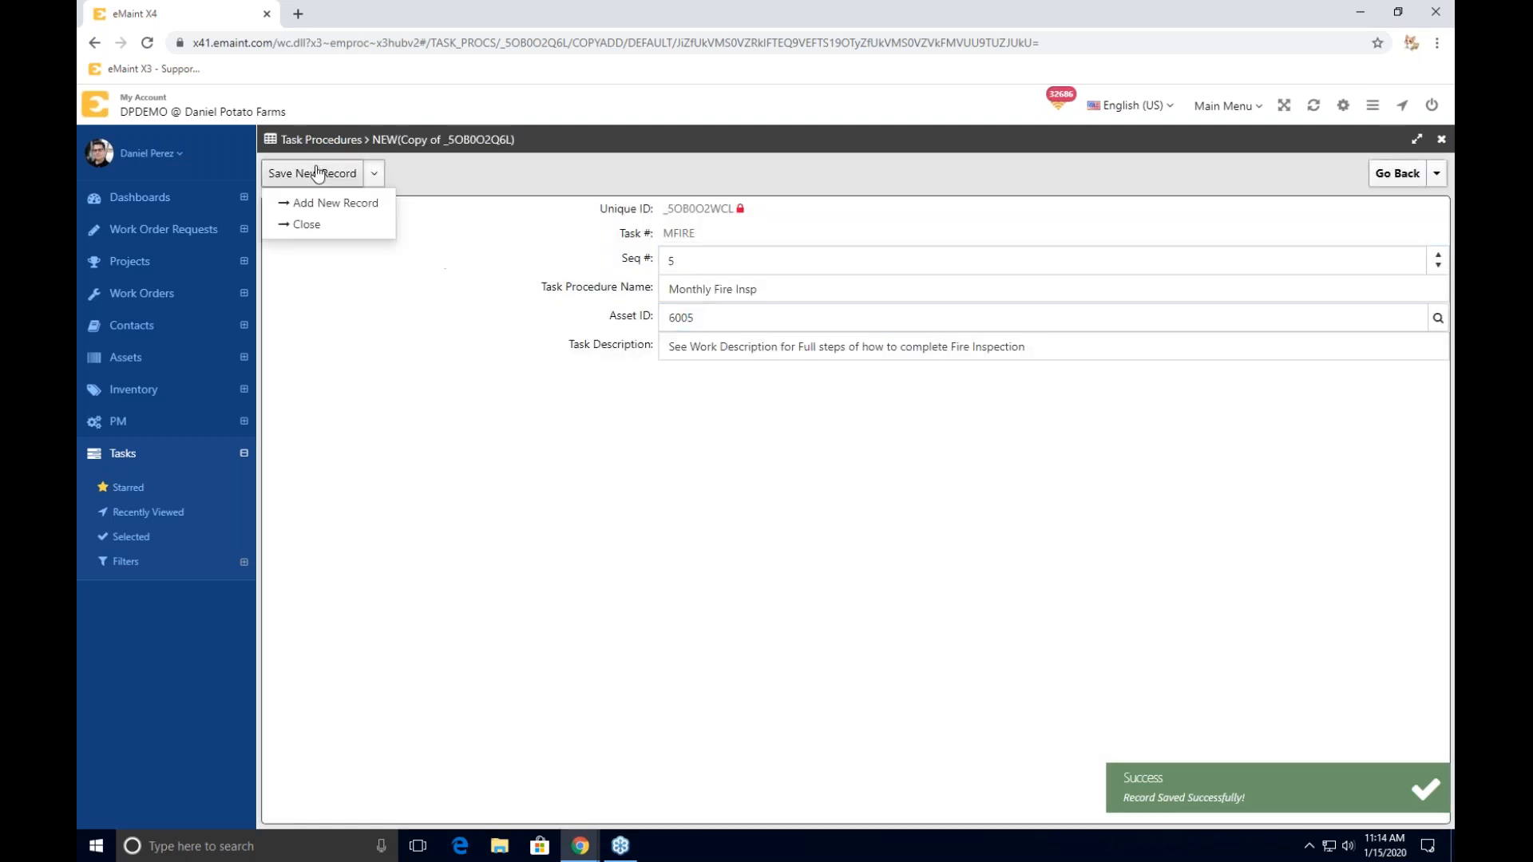
pyautogui.click(313, 173)
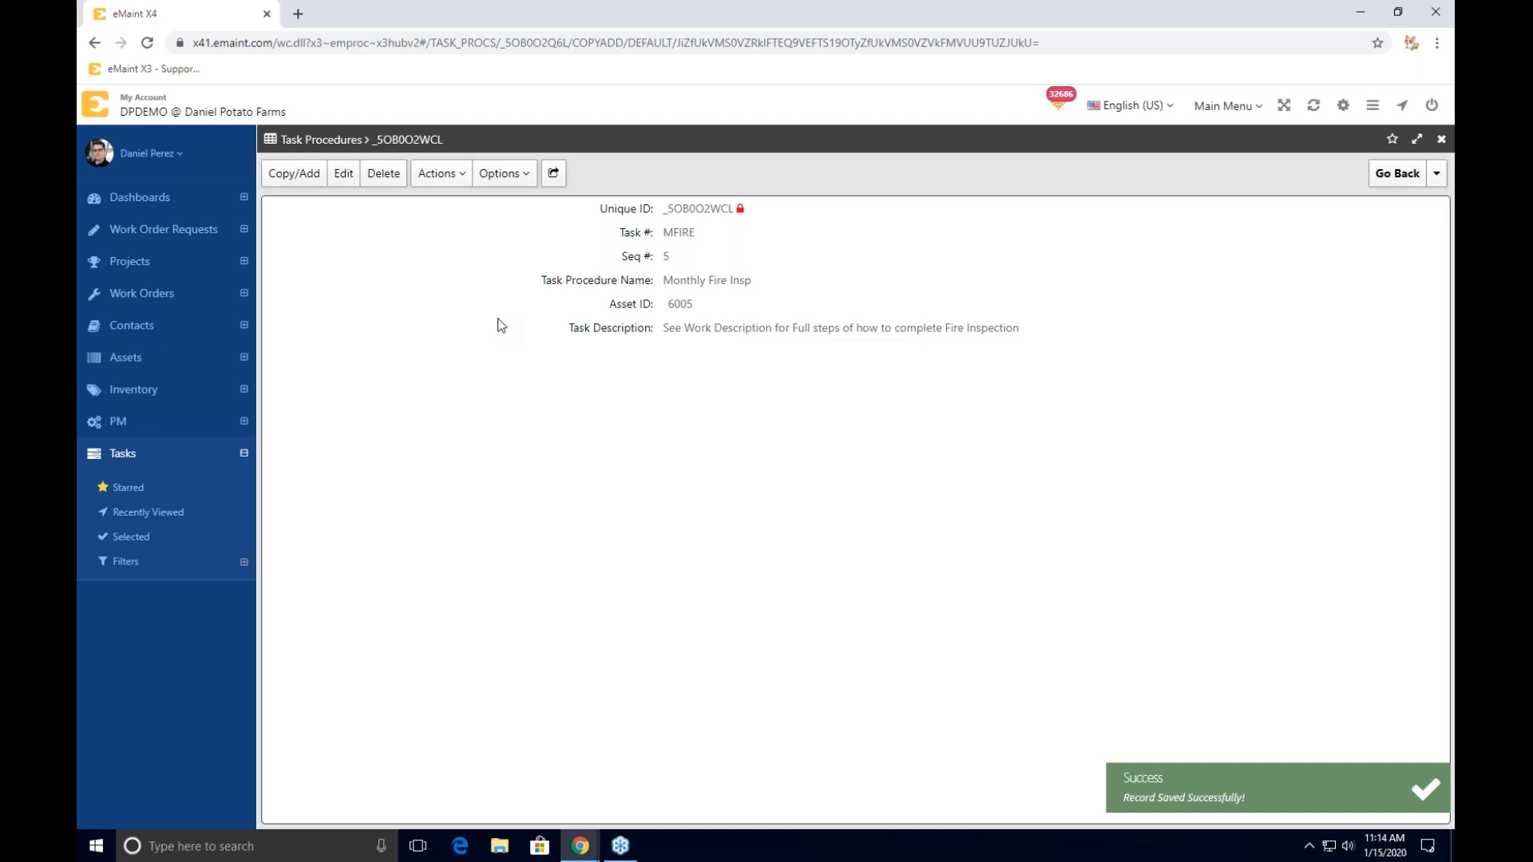
# - Return to the MFIRE task and review its related task procedures and record details
pyautogui.moveTo(1389, 175)
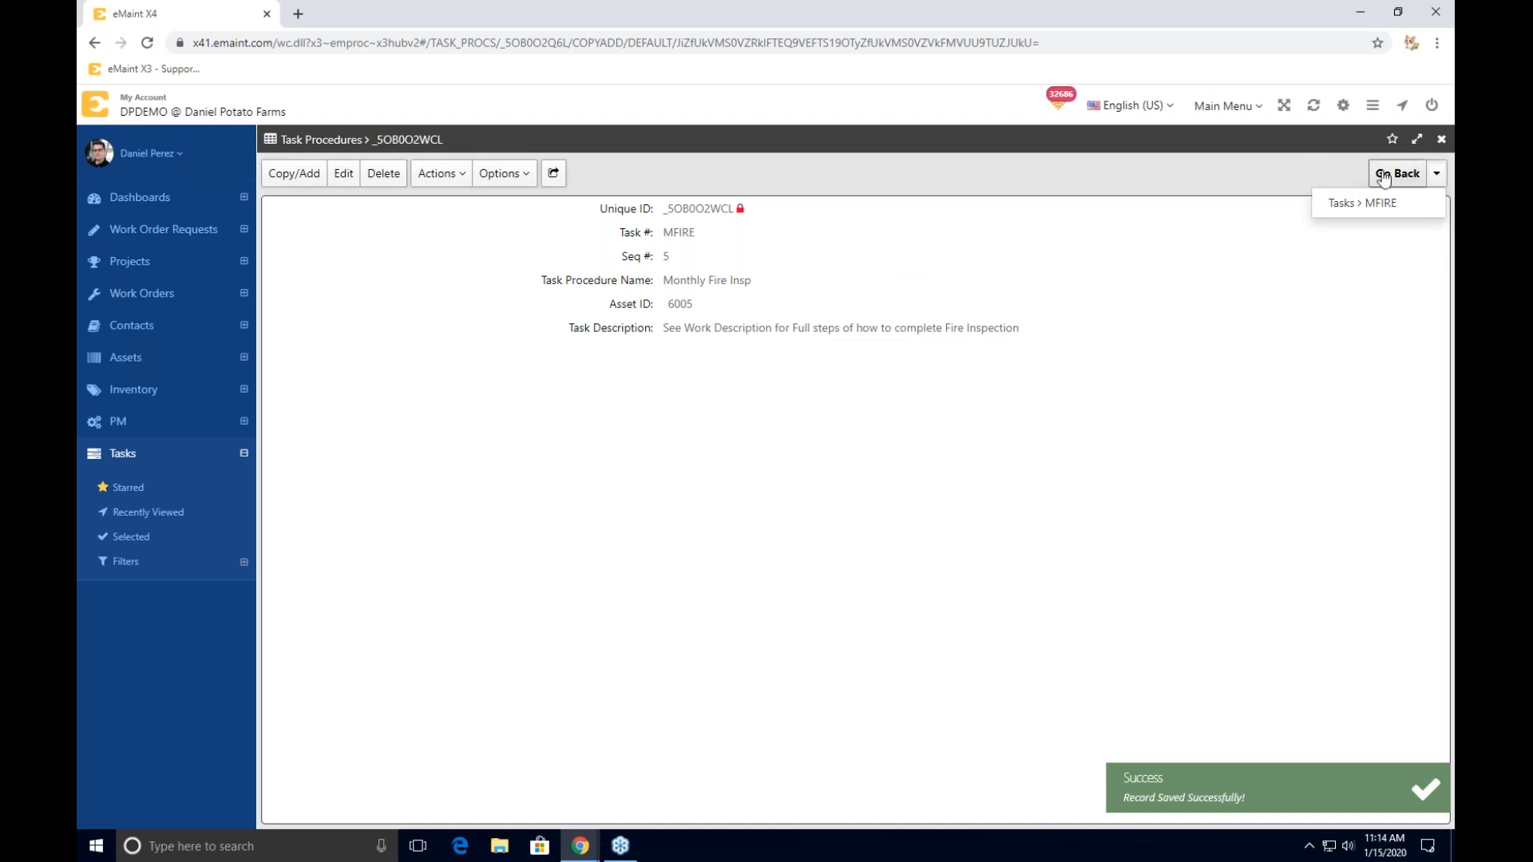
pyautogui.click(1393, 174)
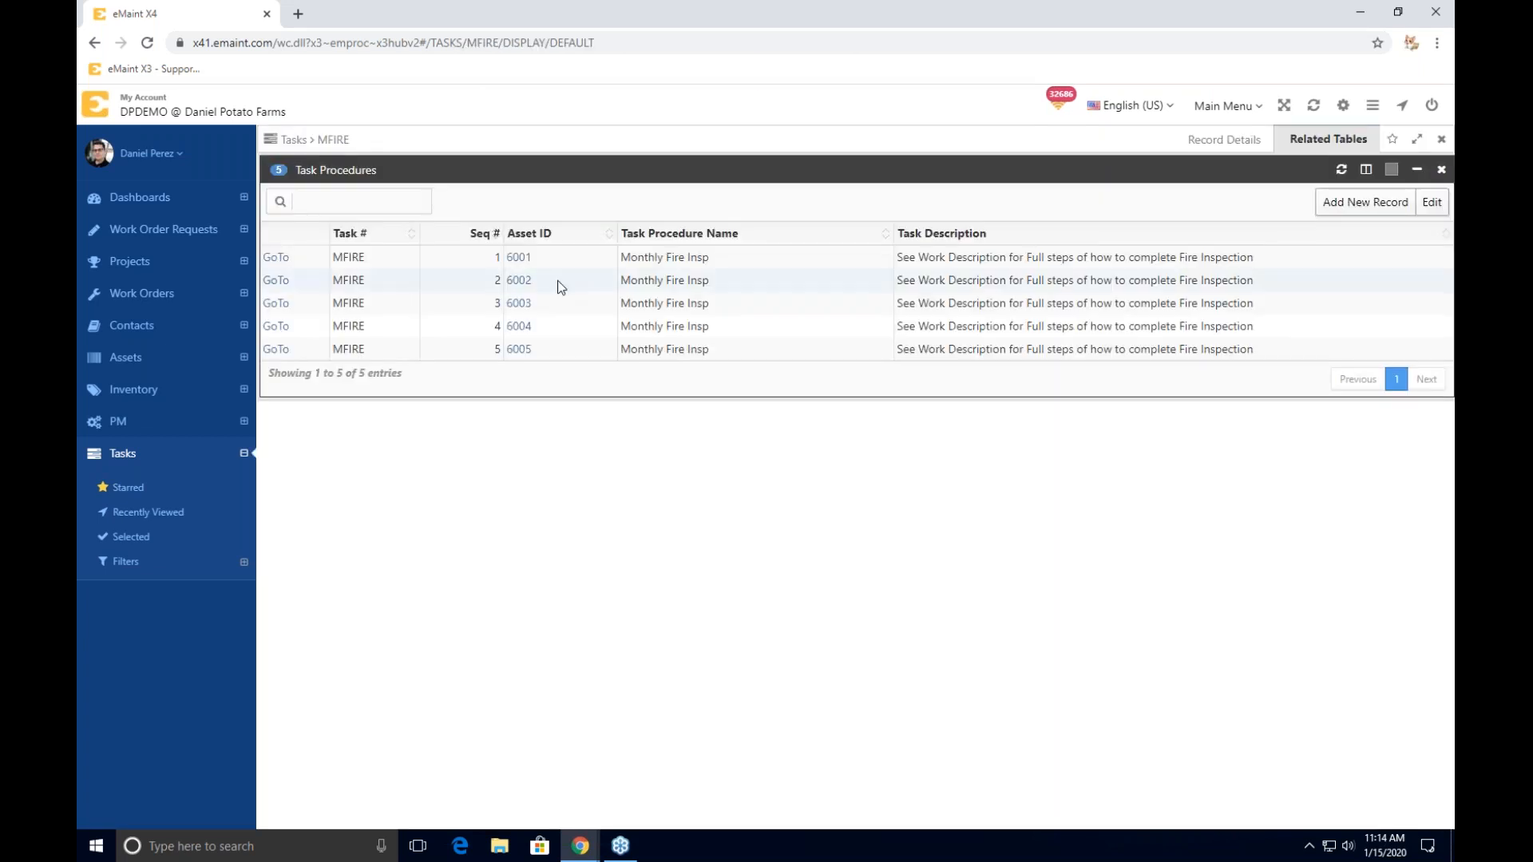
pyautogui.click(1256, 142)
pyautogui.click(1294, 142)
pyautogui.click(1243, 142)
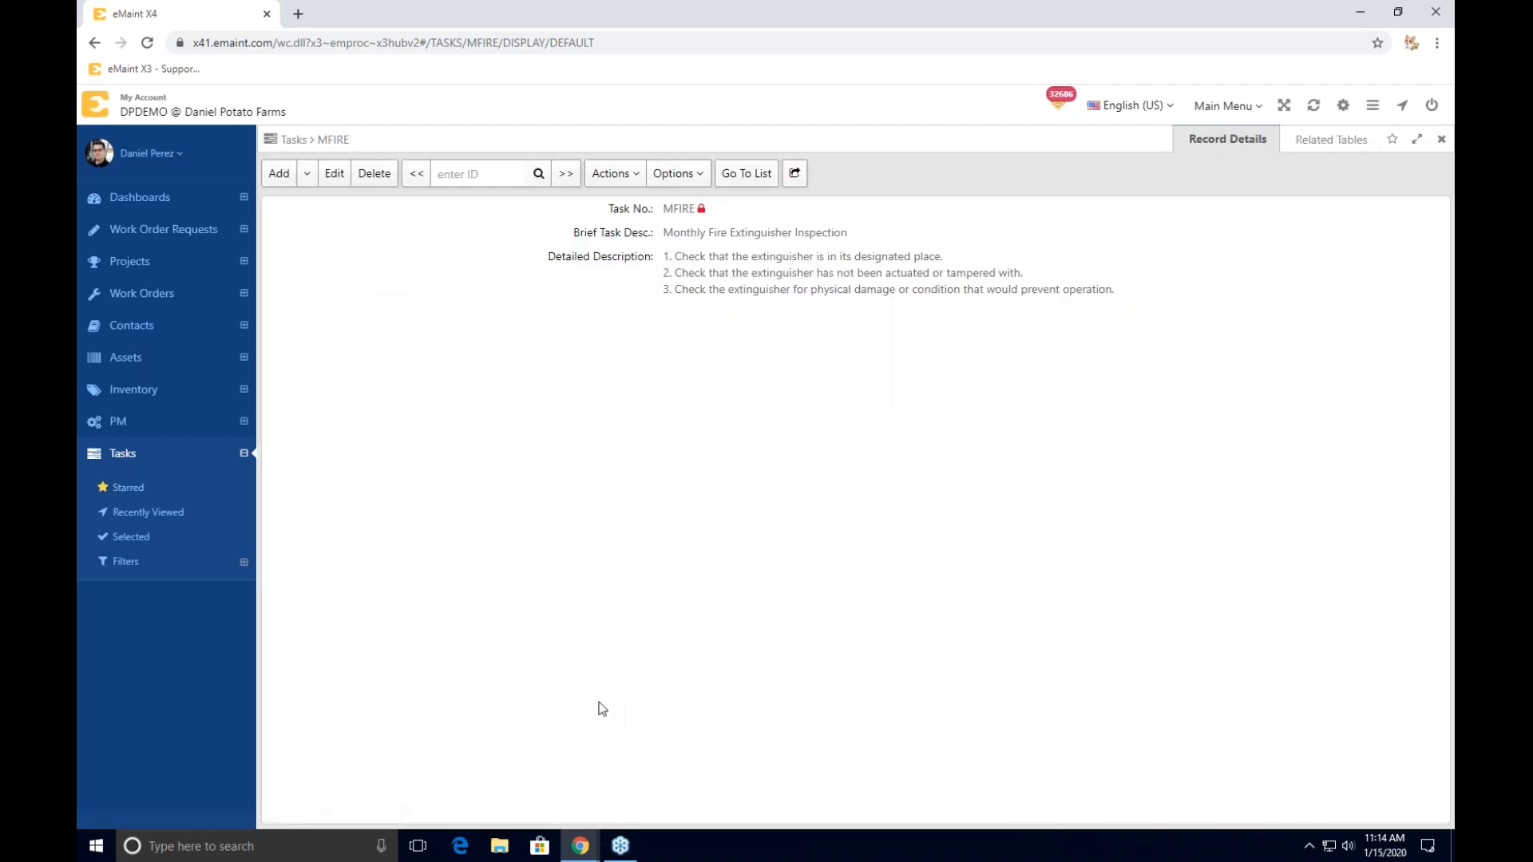
# - Switch to the Google Slides presentation, advance to the "Now let's create our own!" slide, and return to eMaint
pyautogui.hotkey('alt', 'Tab')
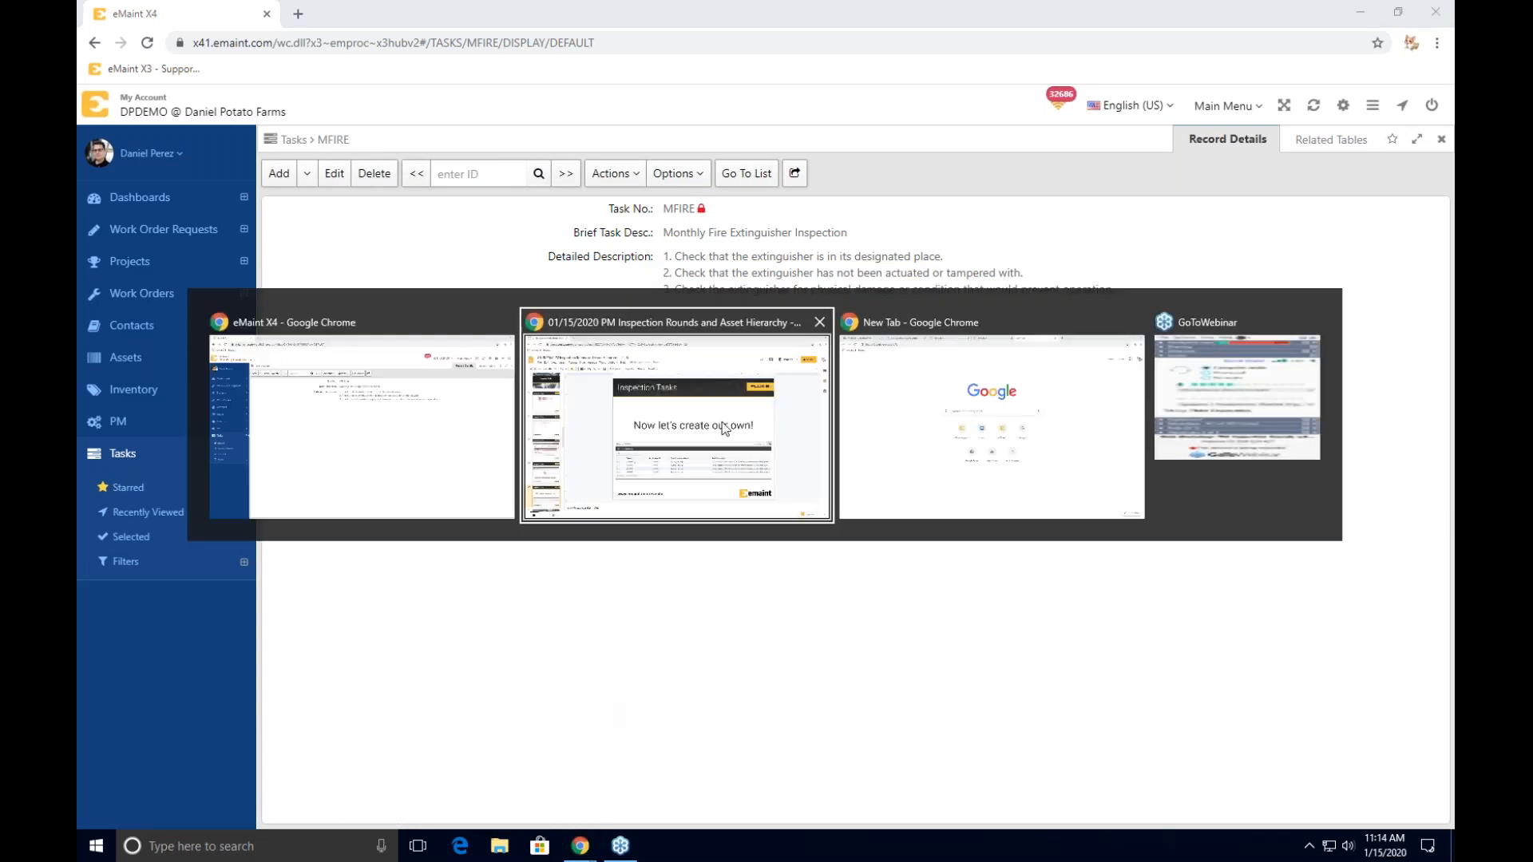
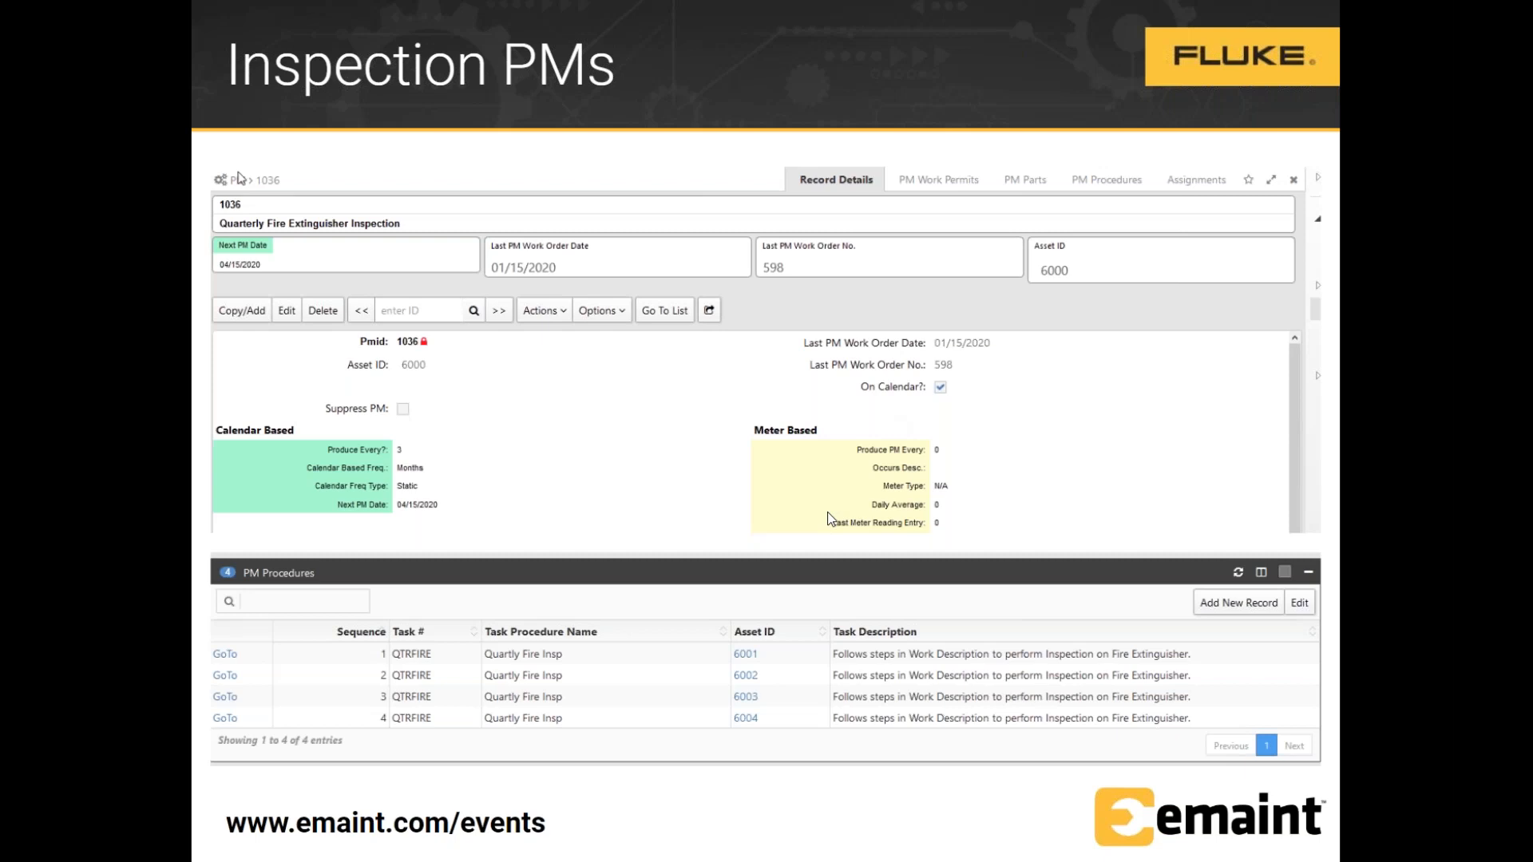
pyautogui.click(972, 329)
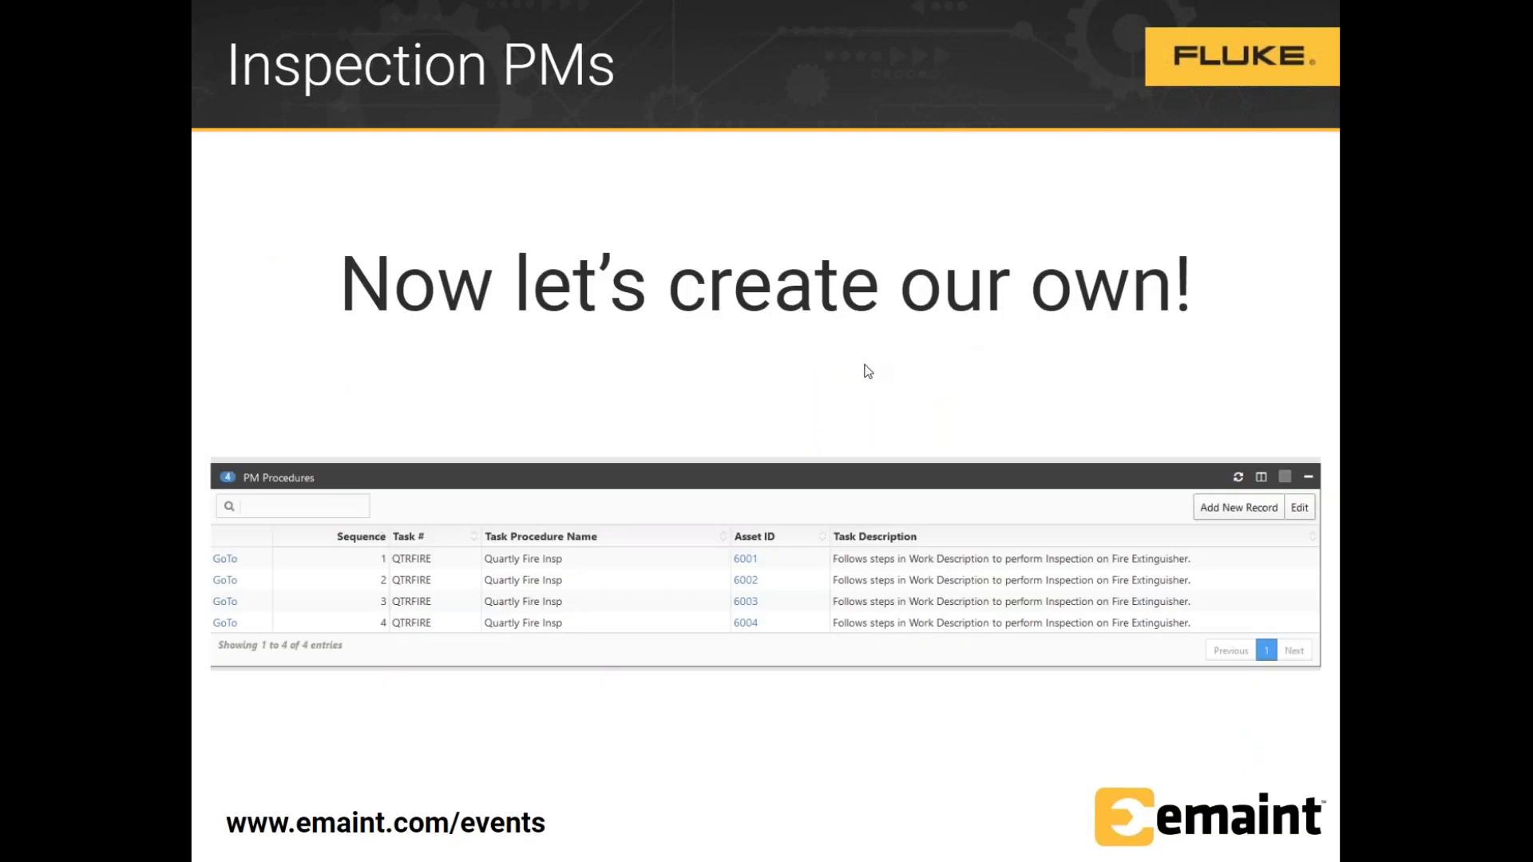
pyautogui.press('Escape')
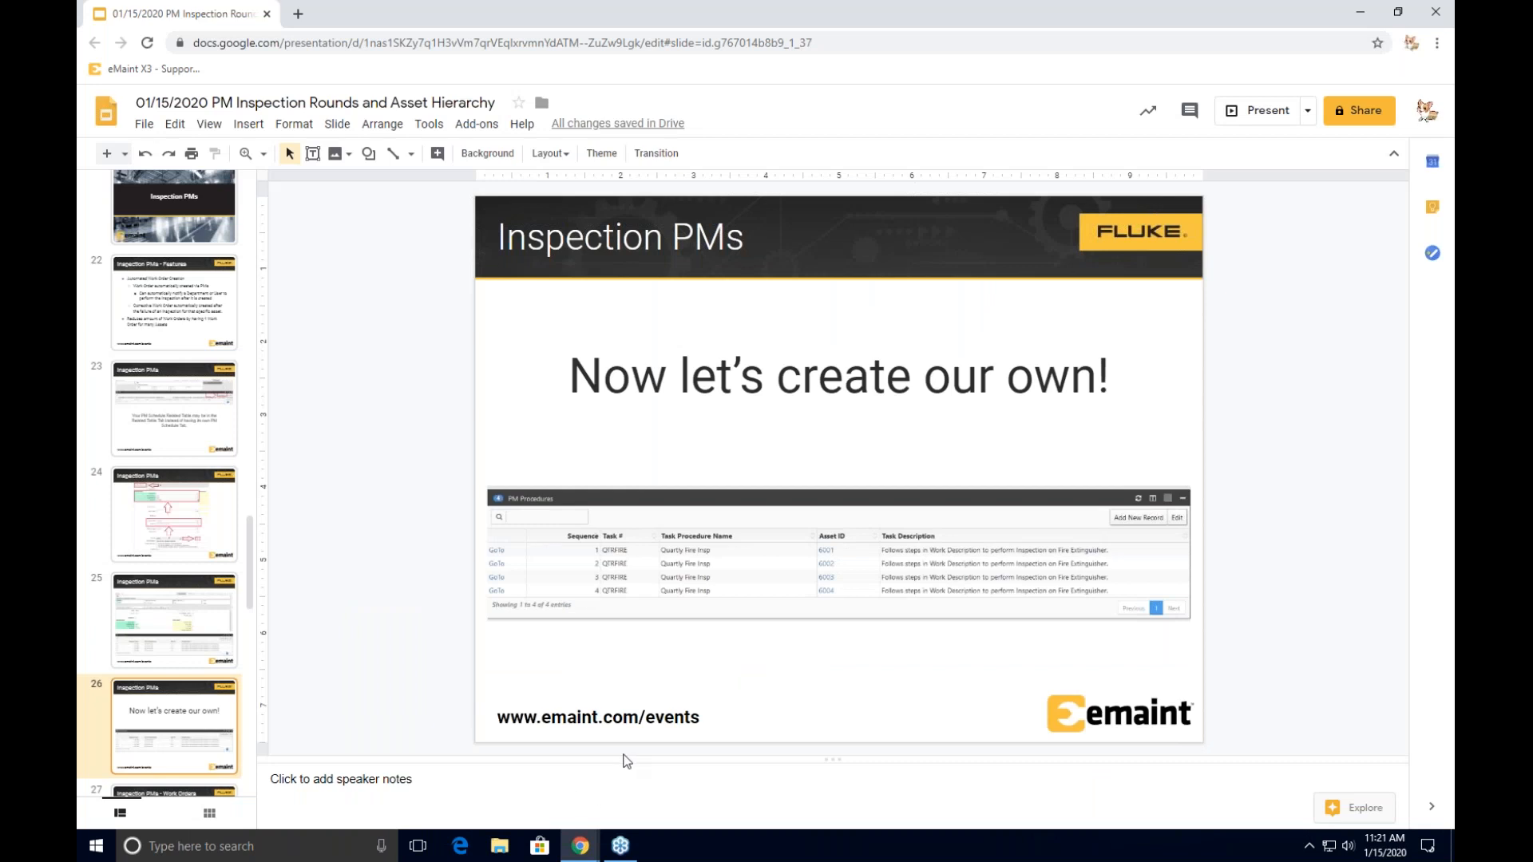
pyautogui.hotkey('alt', 'Tab')
pyautogui.click(708, 457)
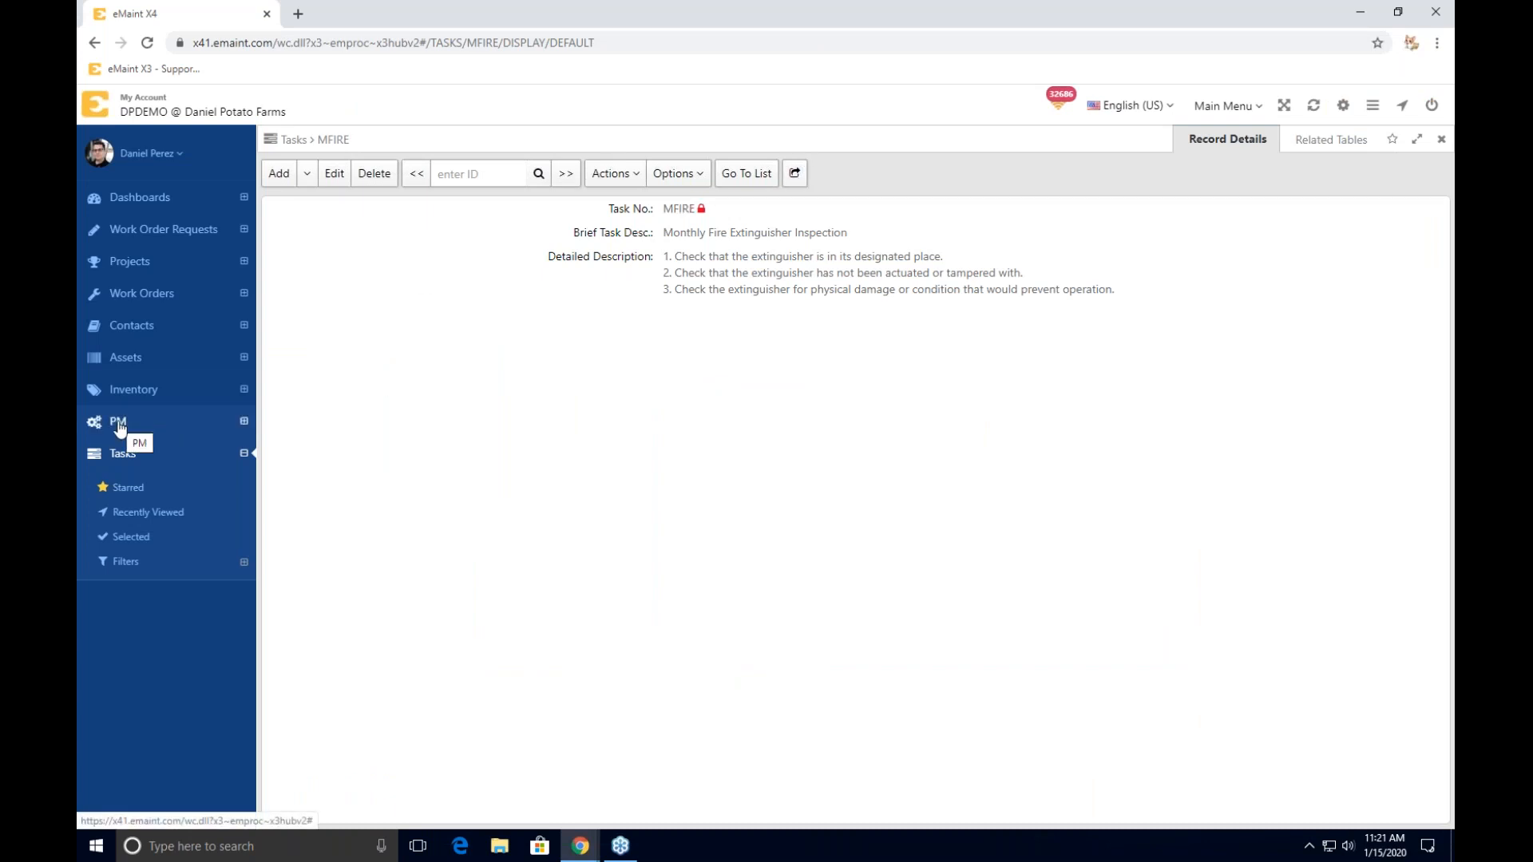
# - Add a new PM record from the PM schedule of asset 6000, Fire Extinguishers (Master)
pyautogui.click(125, 357)
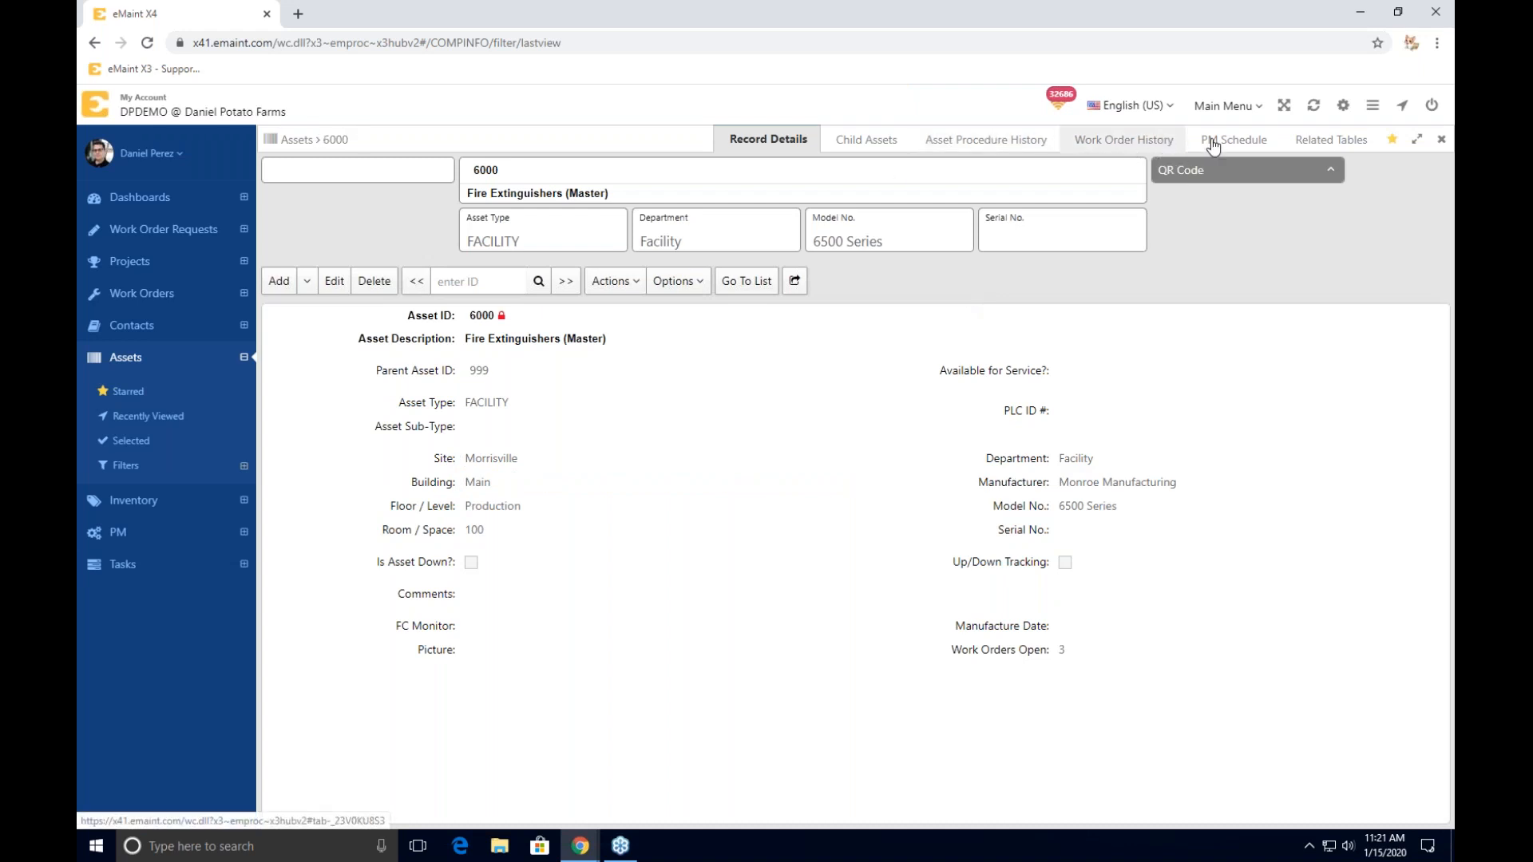
pyautogui.click(1250, 144)
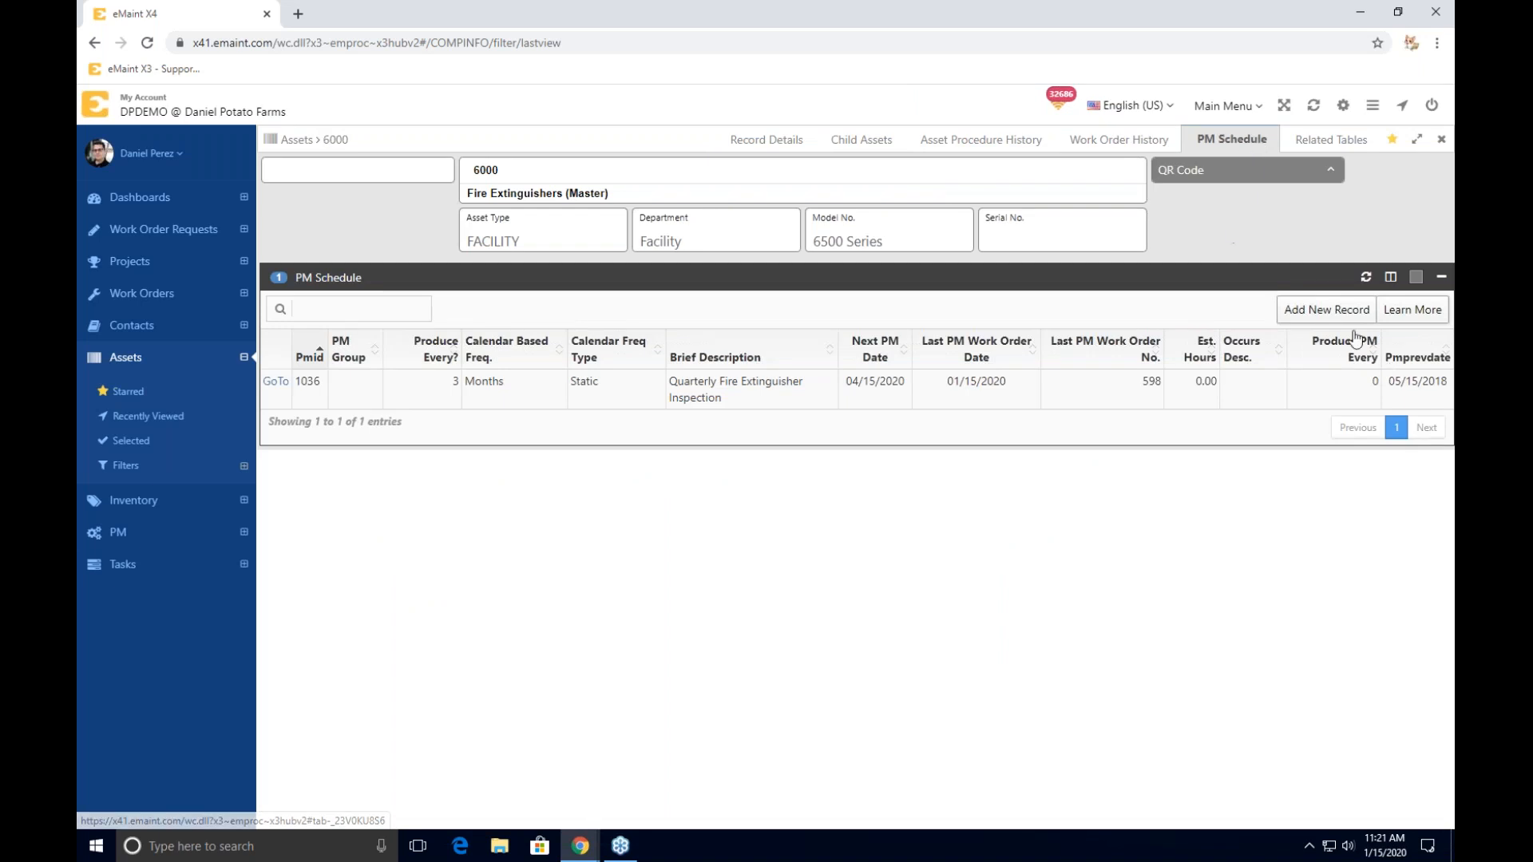
pyautogui.click(1314, 312)
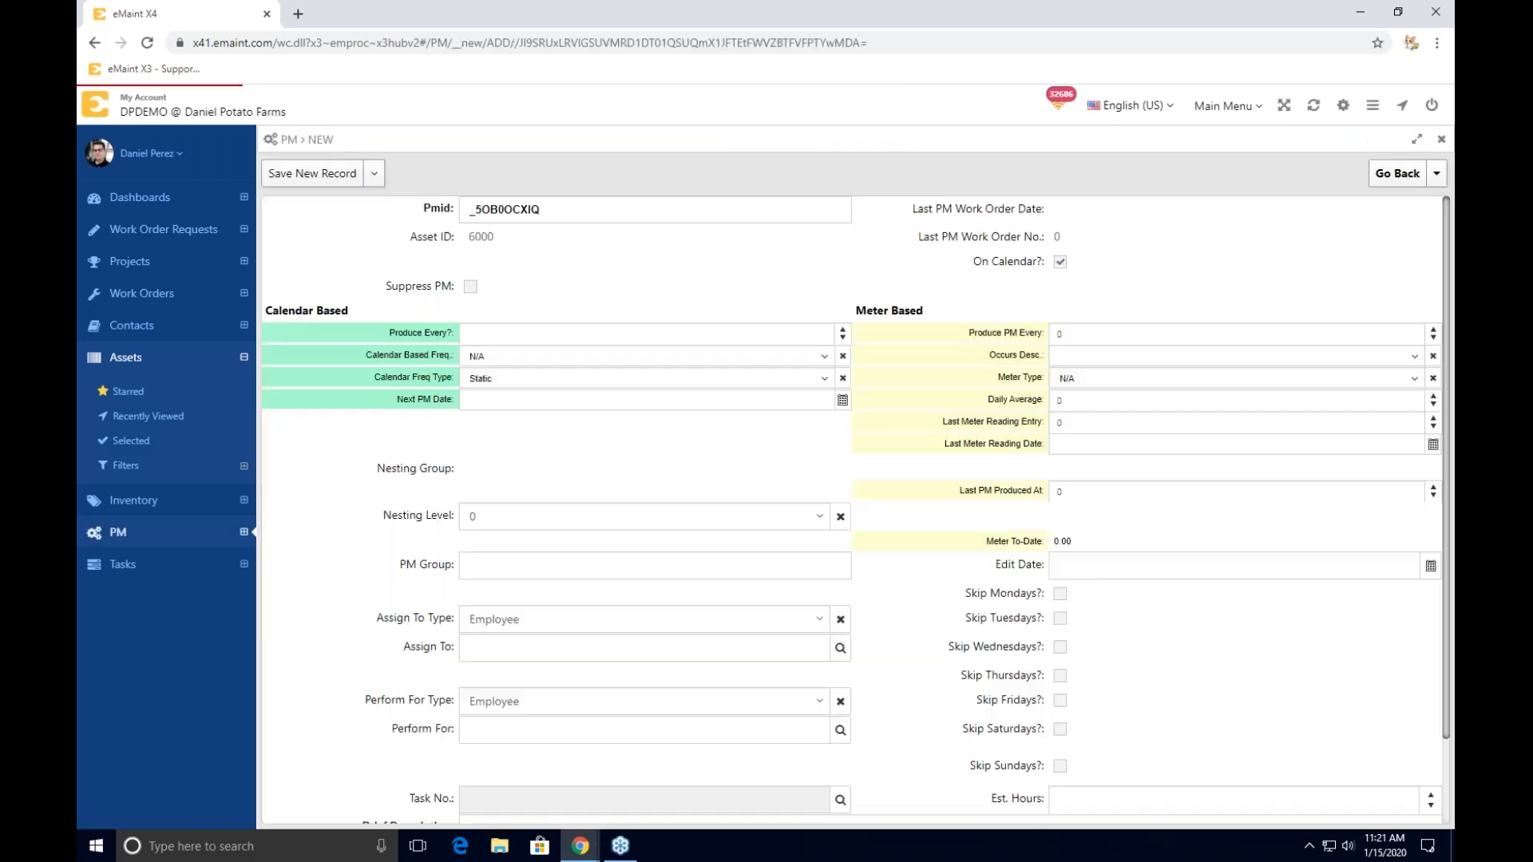
# - Set the PM to be produced every 1 Months with Static frequency type and a next PM date of 02/01/2020
pyautogui.click(483, 333)
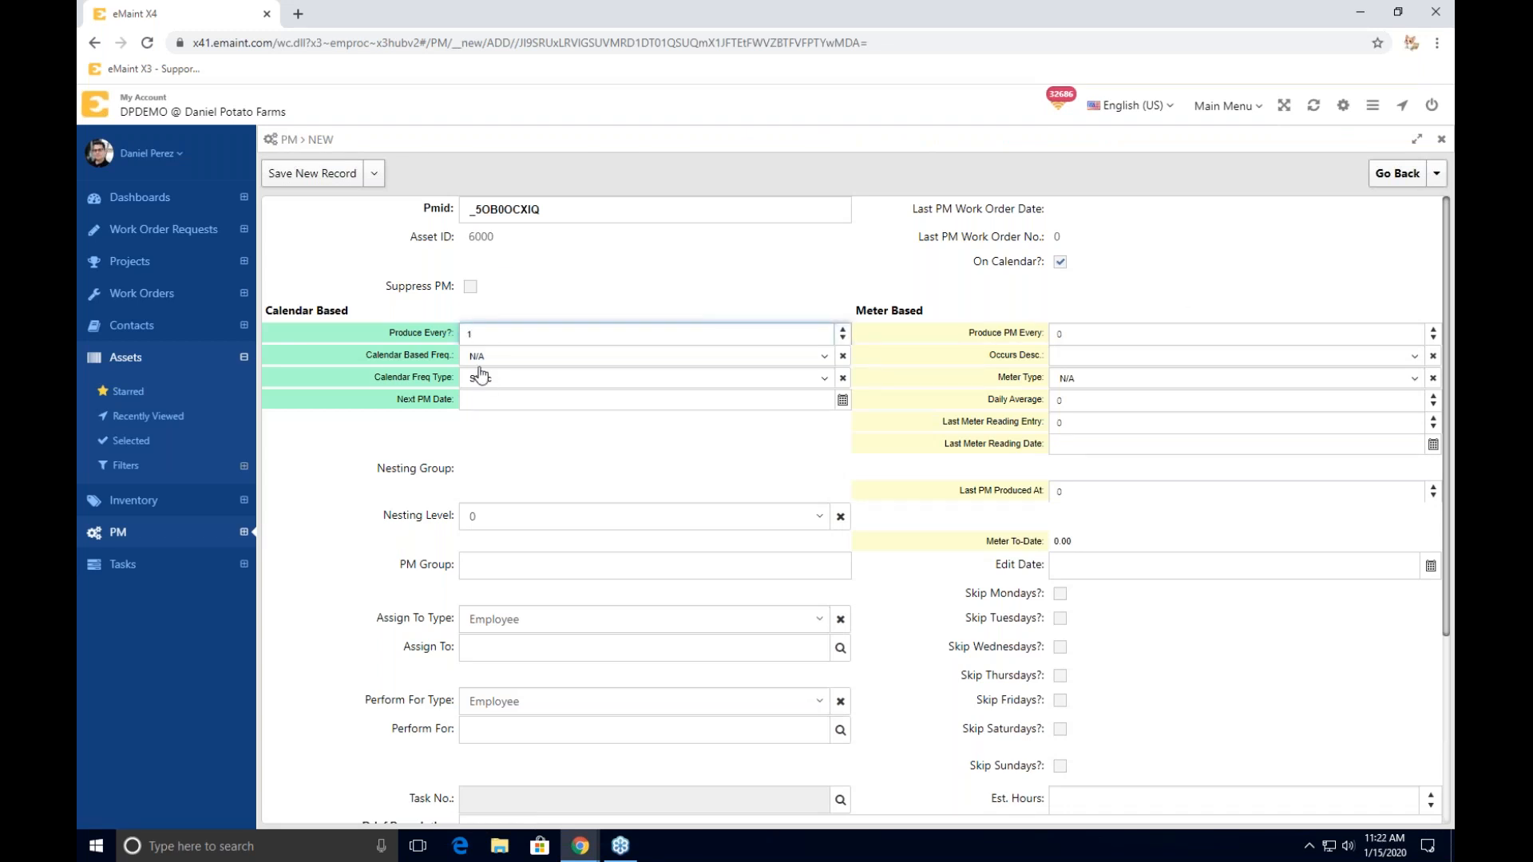
pyautogui.click(493, 361)
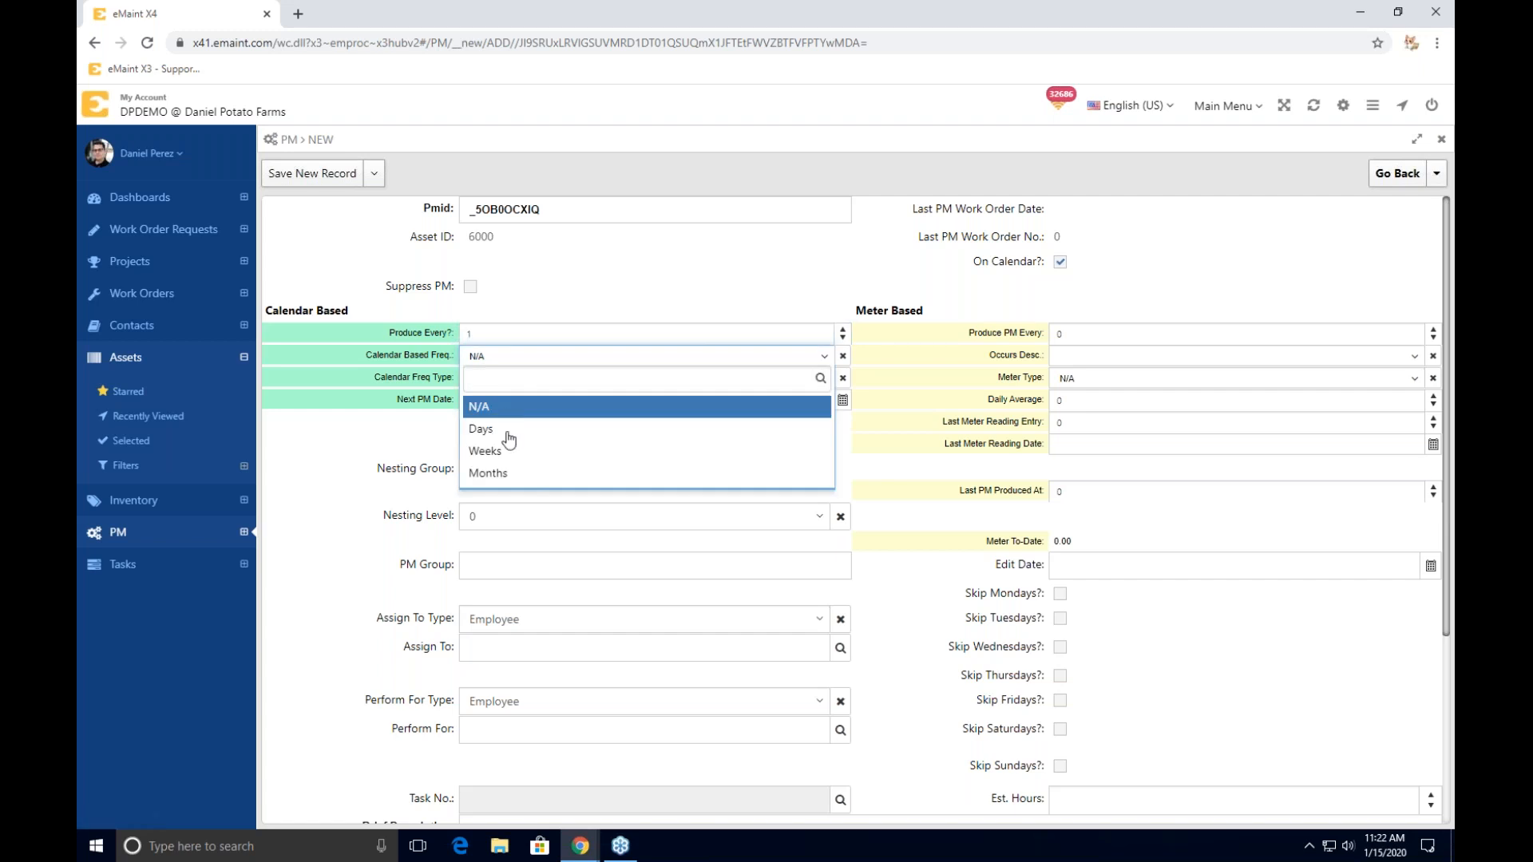
pyautogui.click(508, 474)
pyautogui.click(489, 380)
pyautogui.click(503, 431)
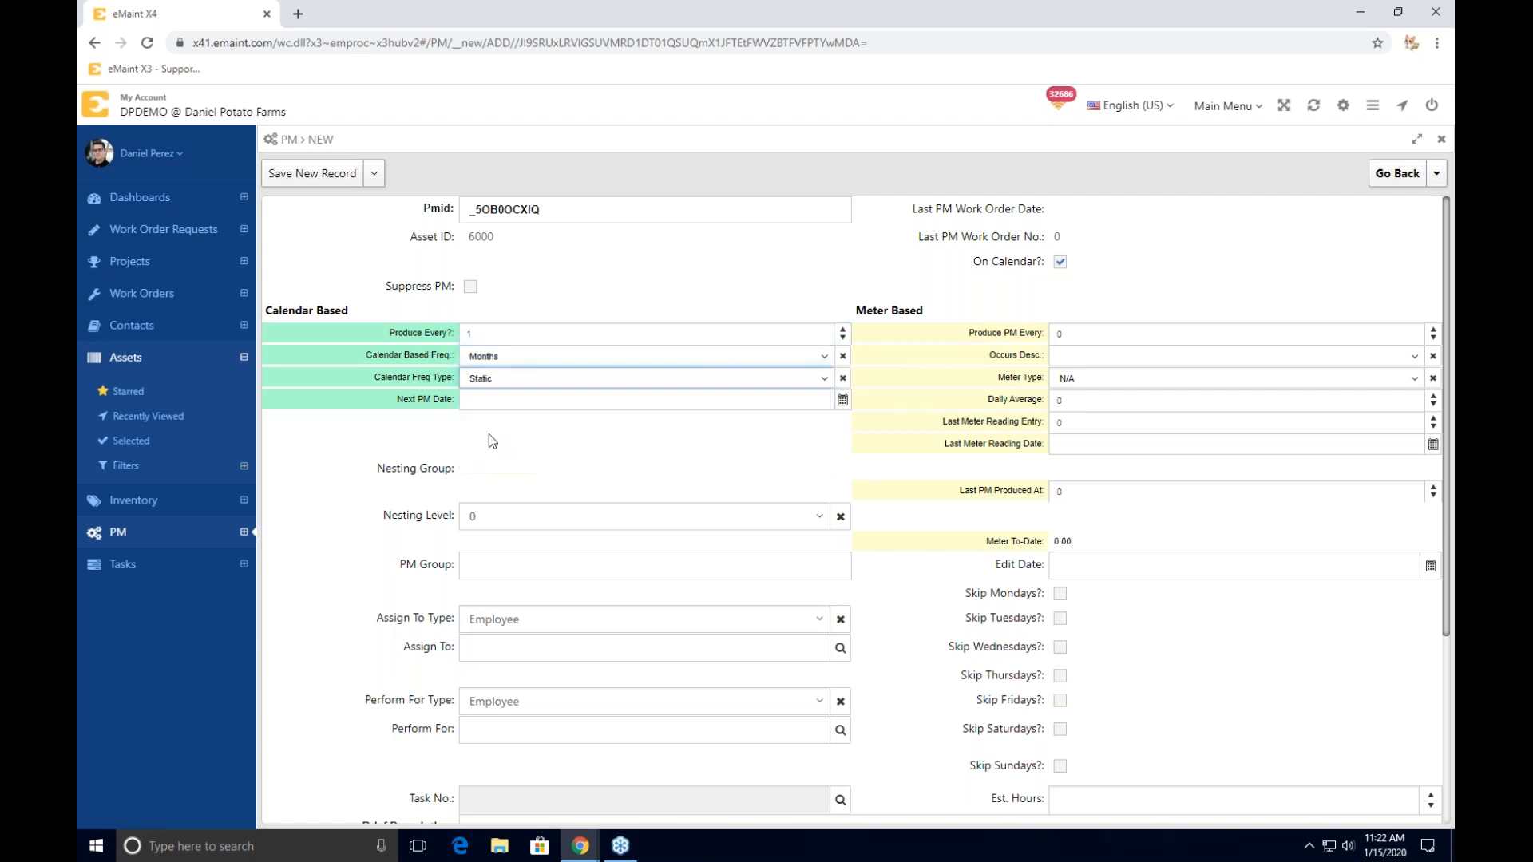
pyautogui.click(477, 407)
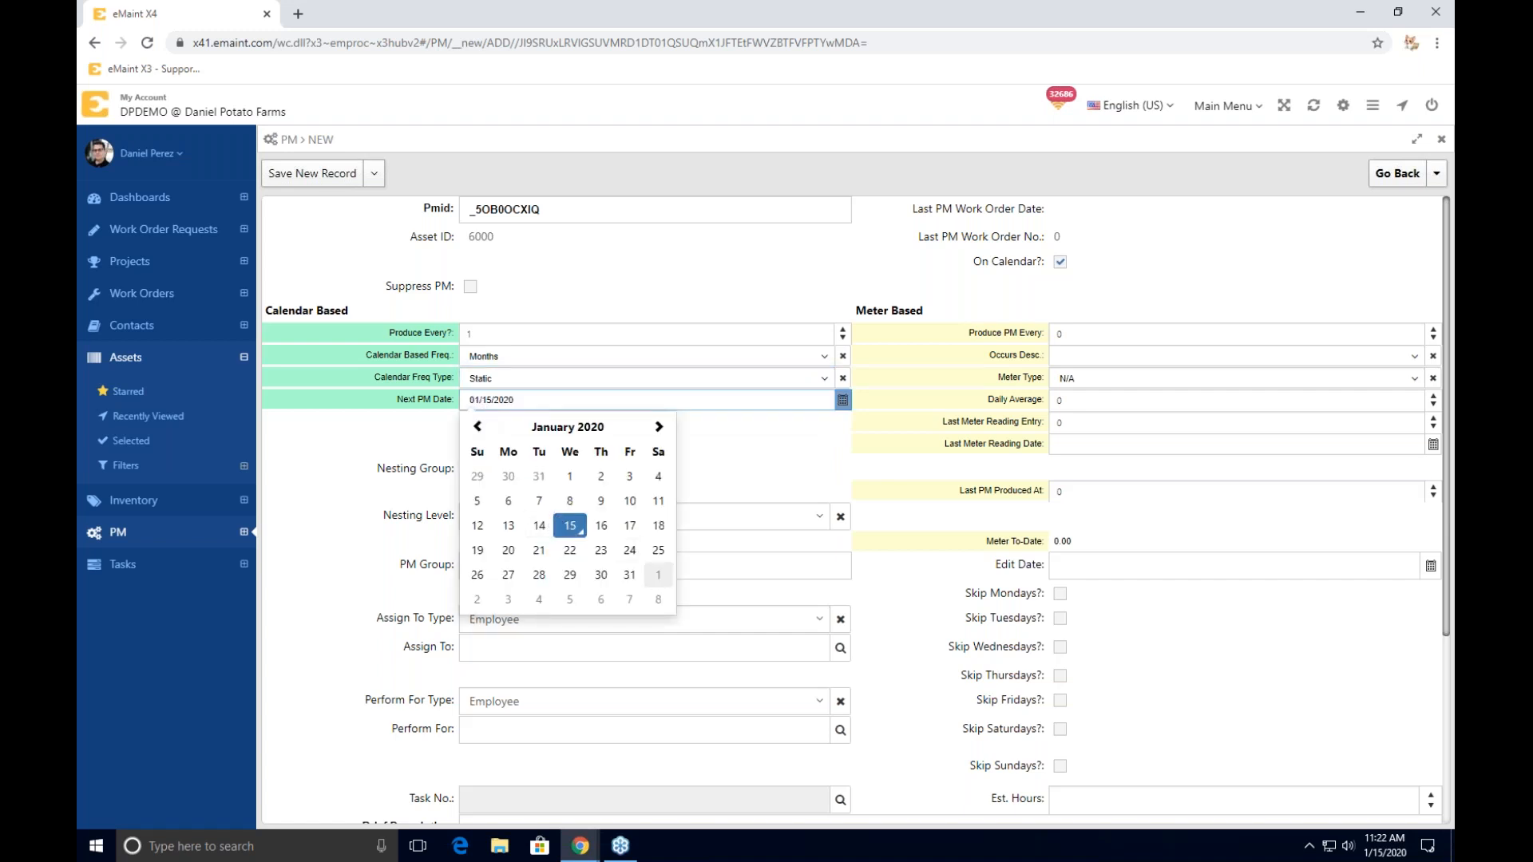
pyautogui.click(659, 578)
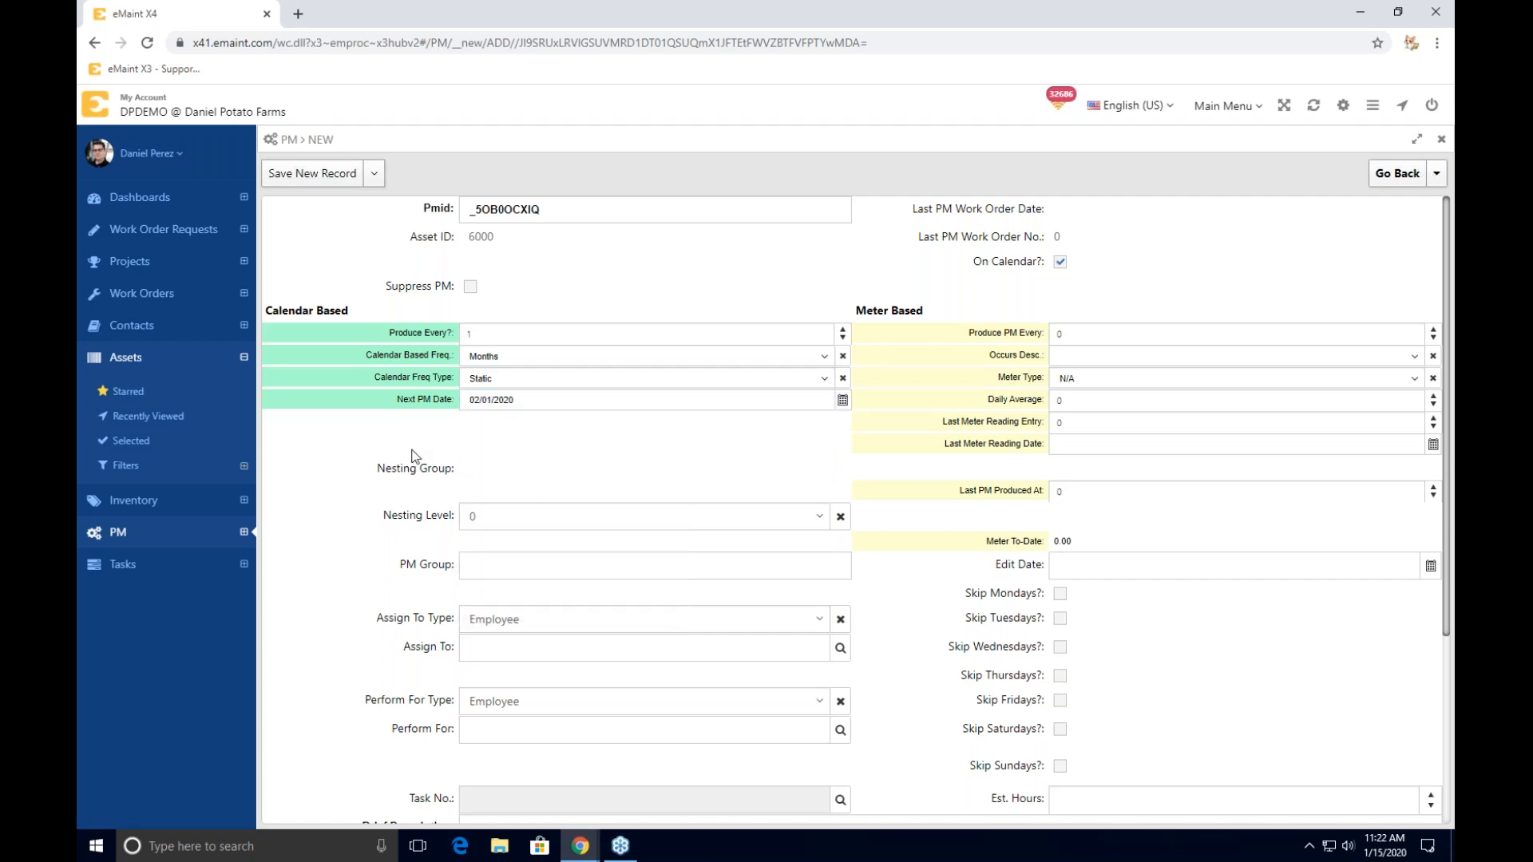
# - Look up the contacts and assign the PM to the signed-in account's own employee contact
pyautogui.scroll(-1, 415, 457)
pyautogui.scroll(-1, 507, 388)
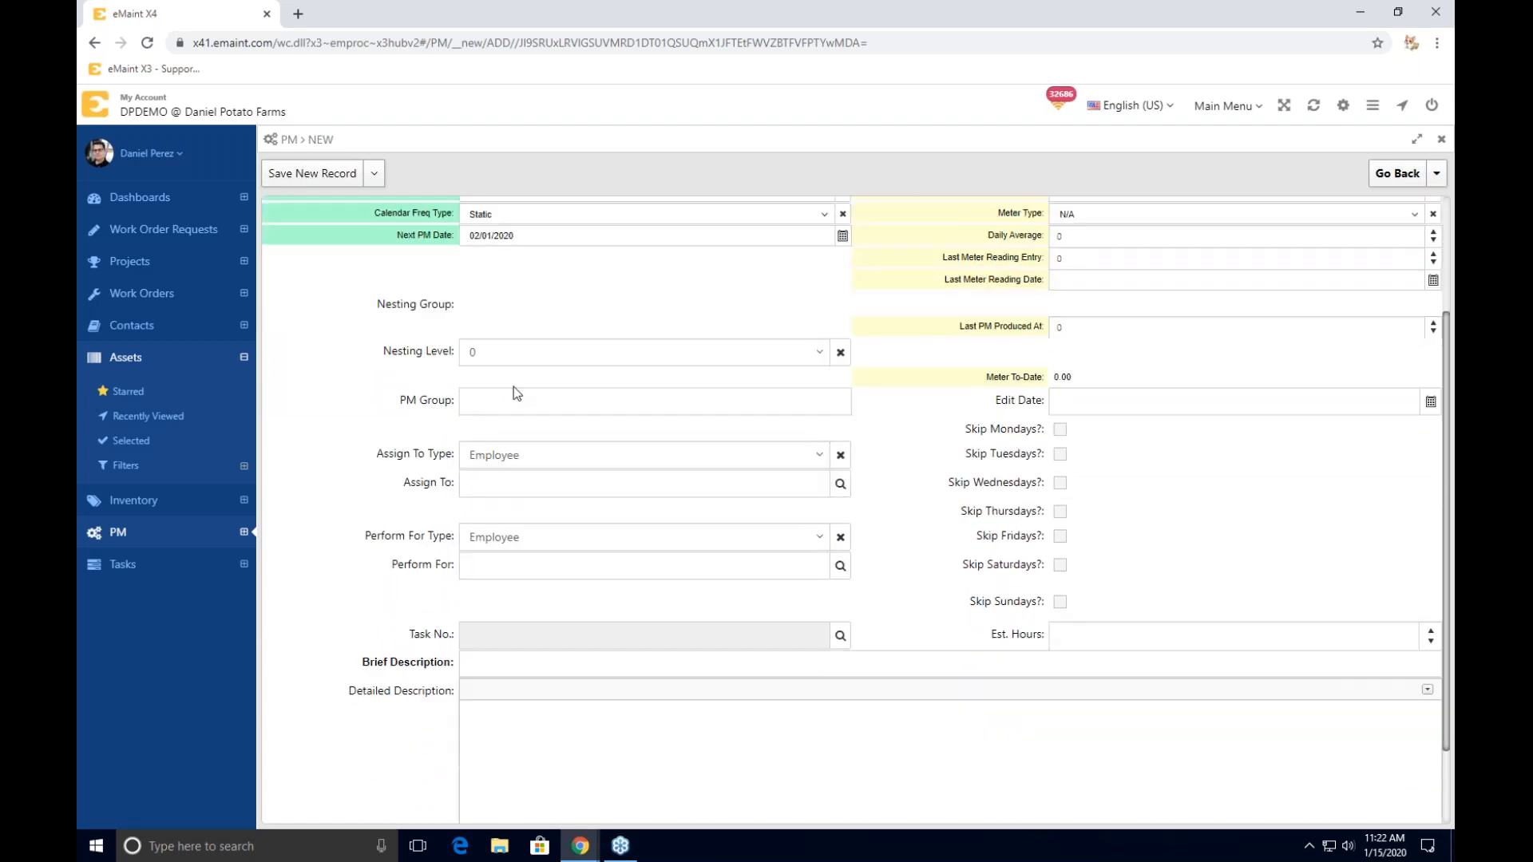
pyautogui.scroll(-1, 487, 439)
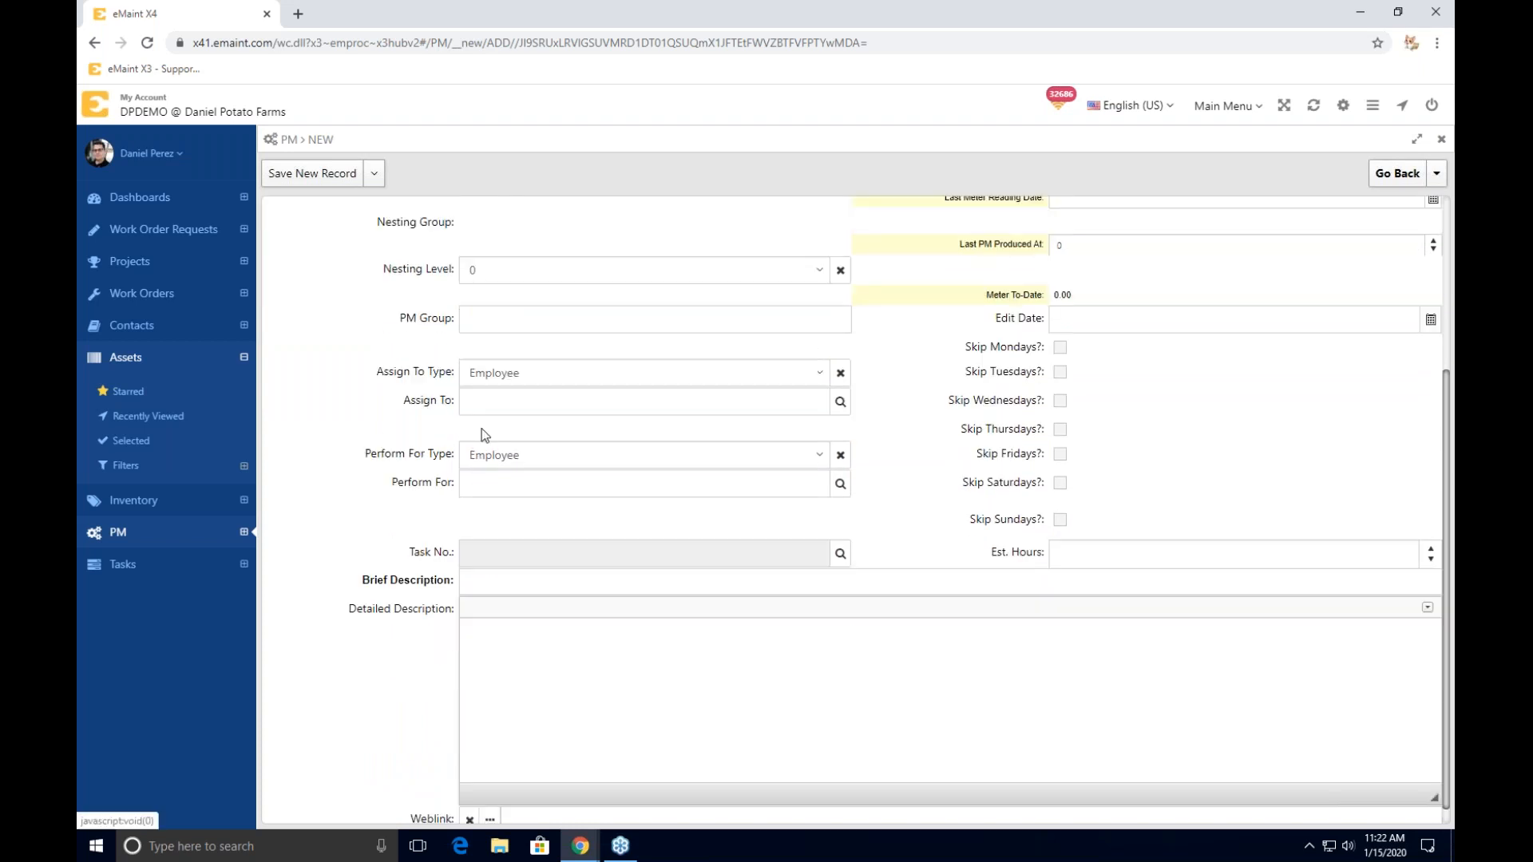
pyautogui.click(839, 404)
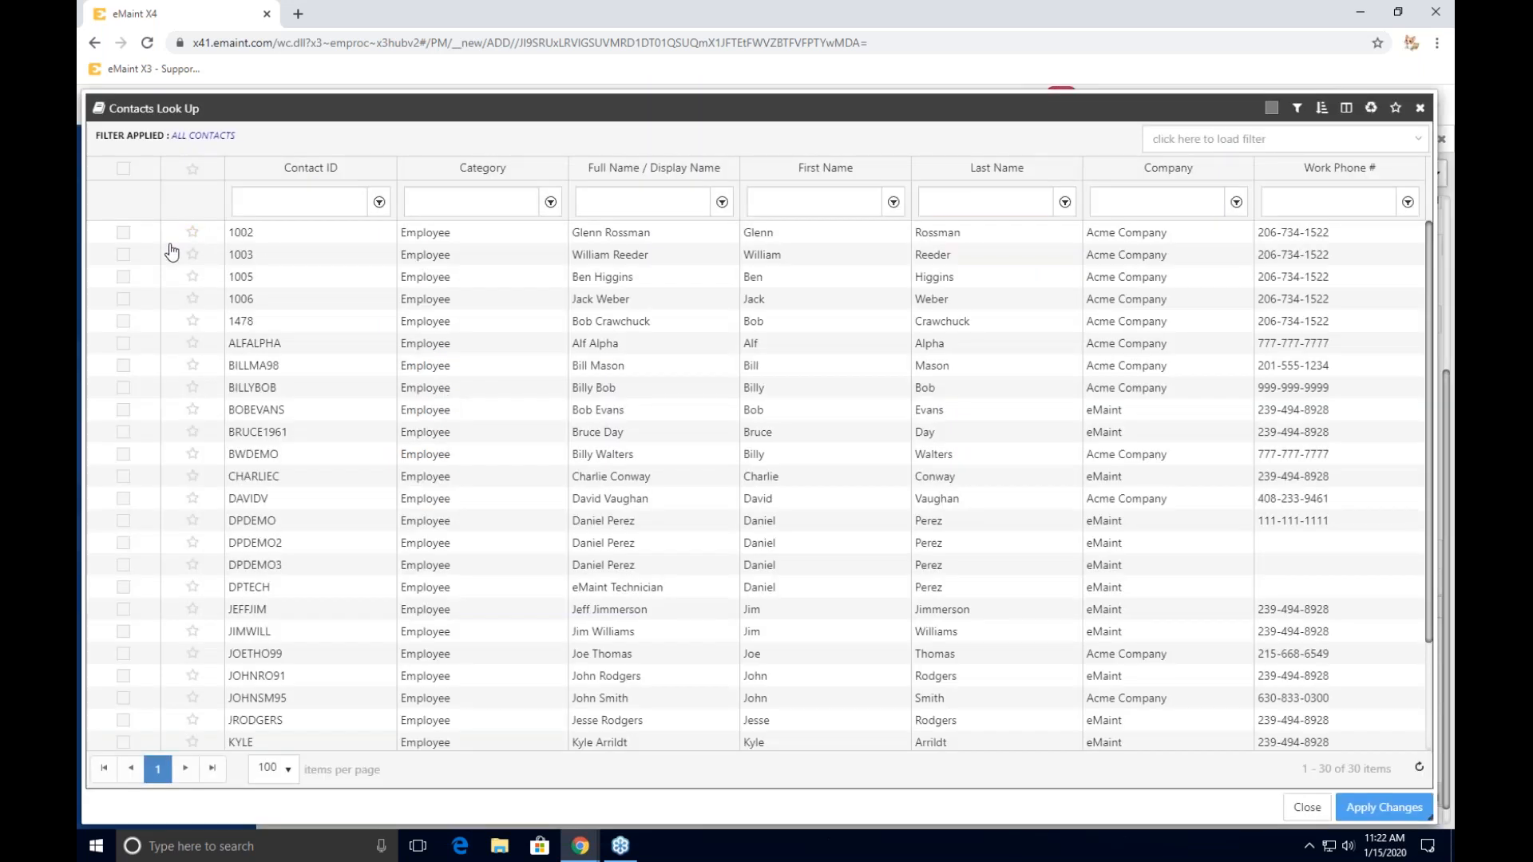
pyautogui.click(124, 522)
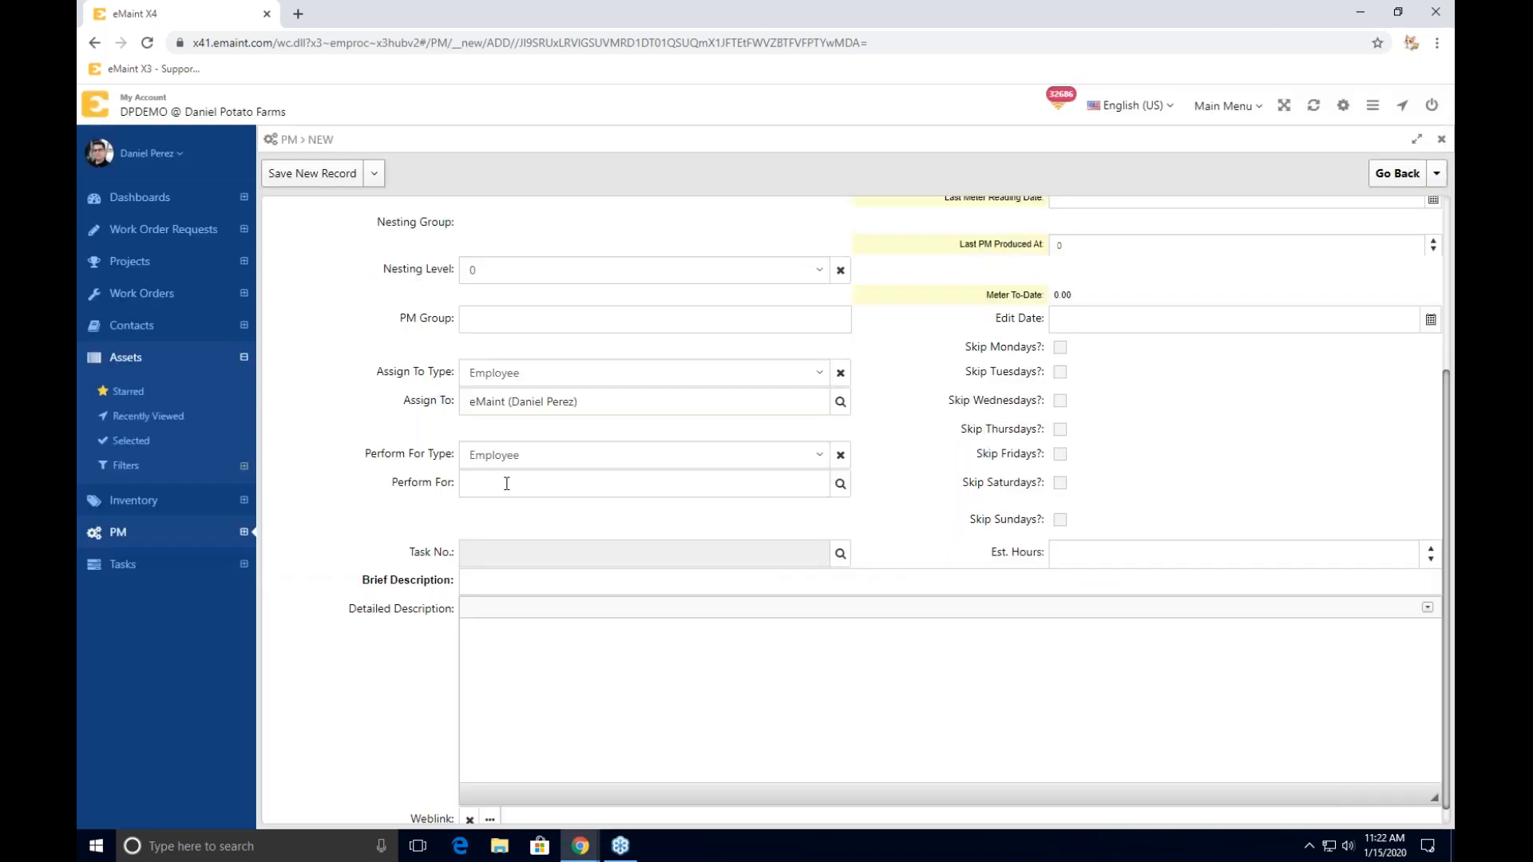
# - Look up the MFIRE Monthly Fire Extinguisher Inspection task, apply it to the PM, and save the new record
pyautogui.scroll(-1, 507, 483)
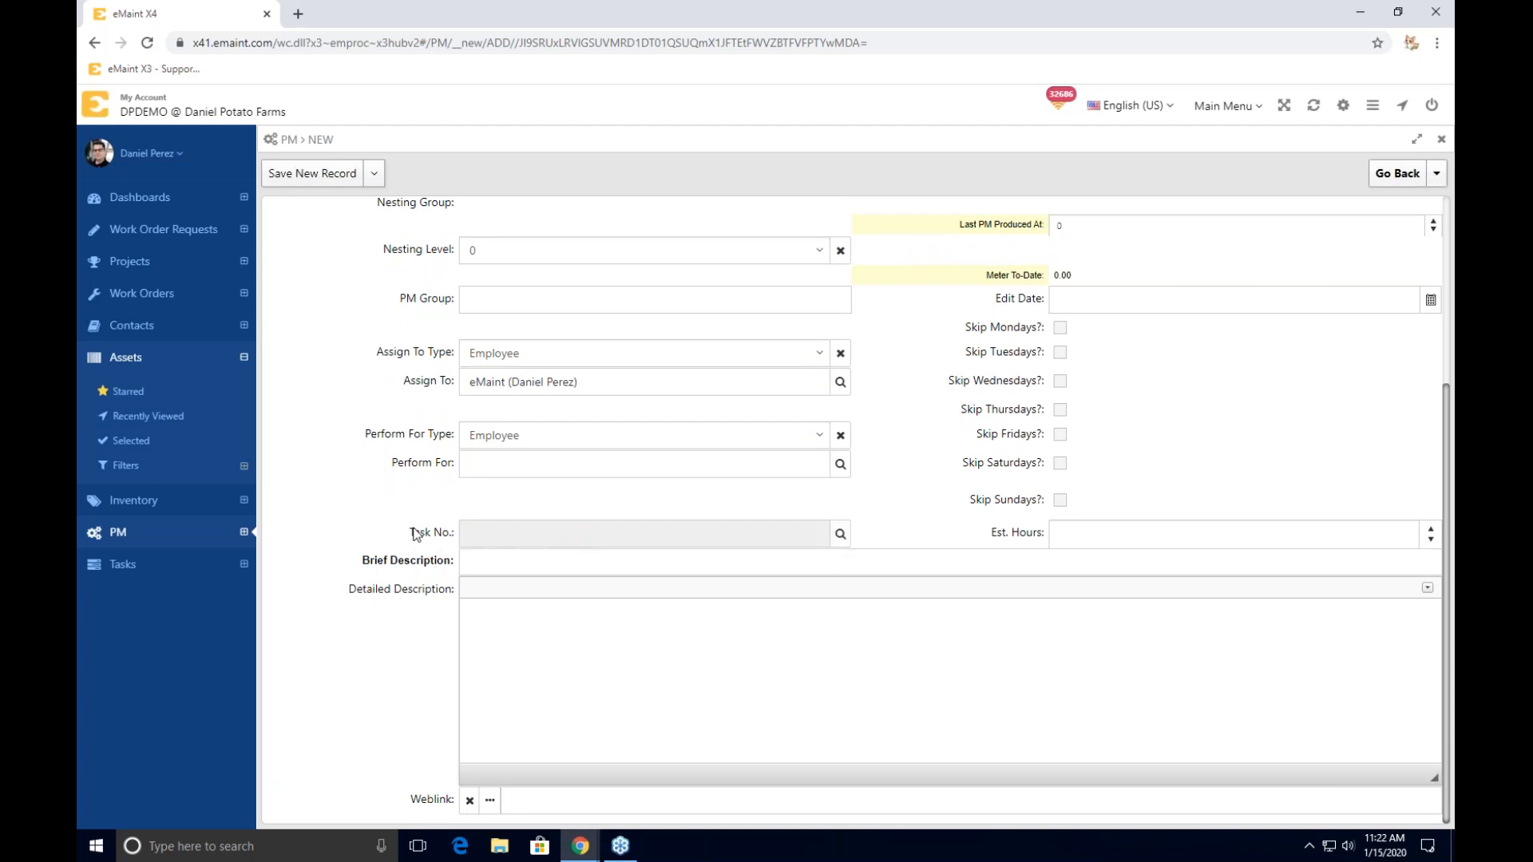
pyautogui.click(840, 534)
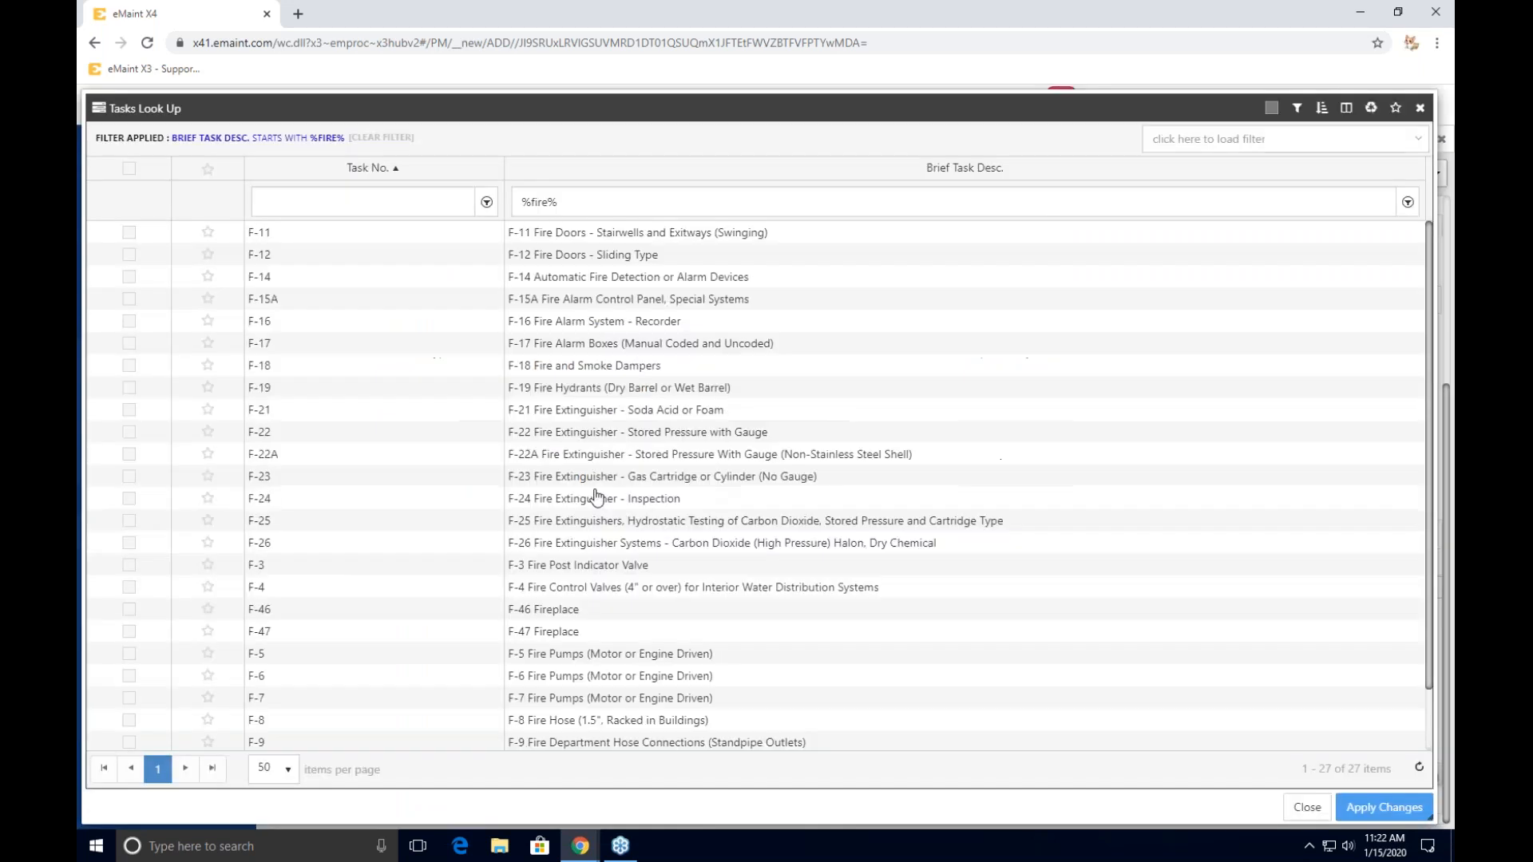
pyautogui.scroll(-2, 372, 256)
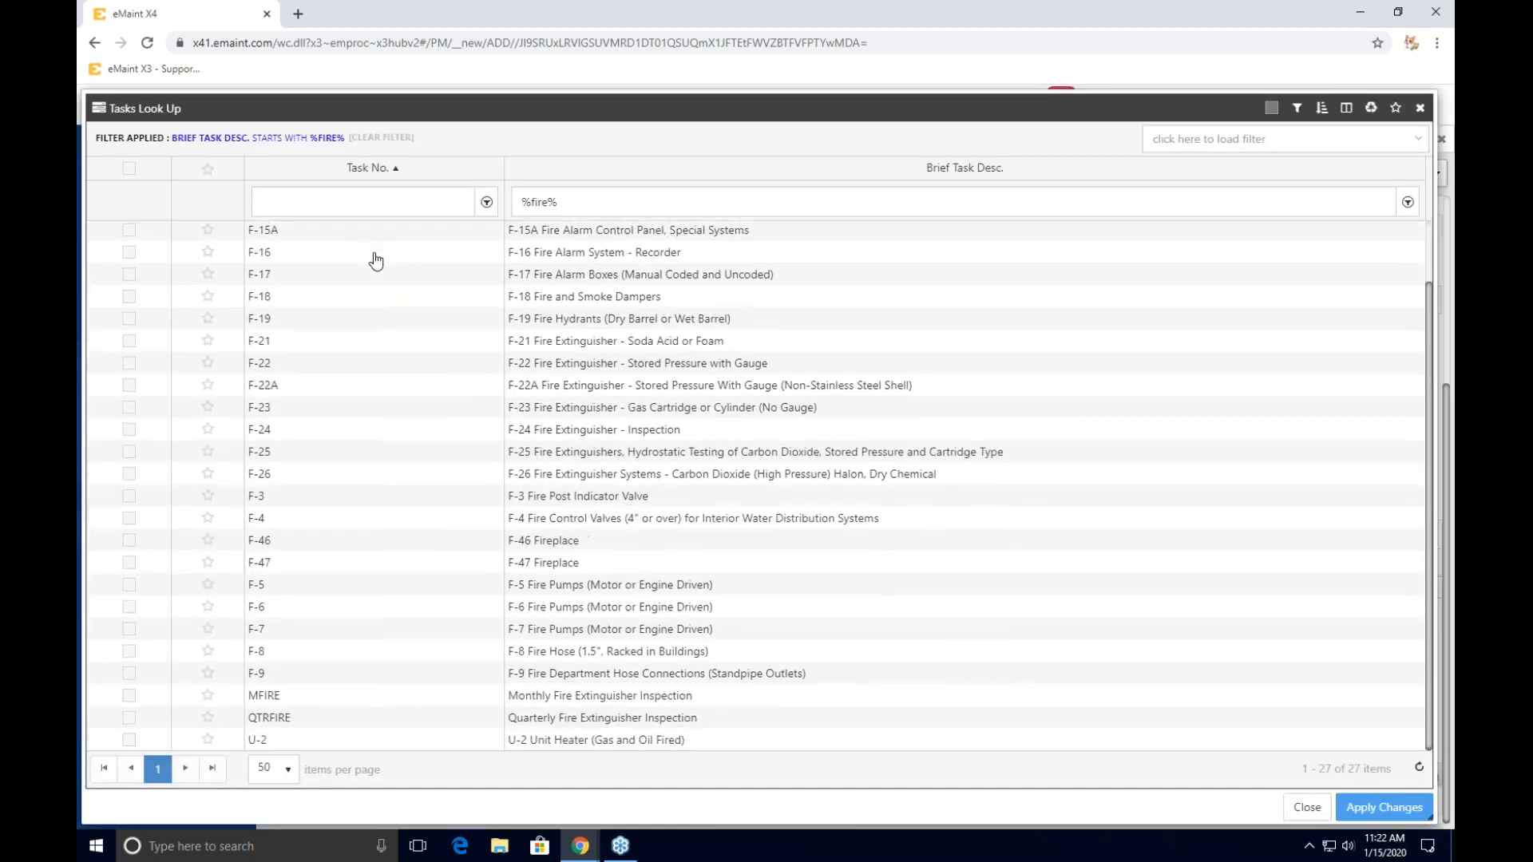
pyautogui.click(289, 705)
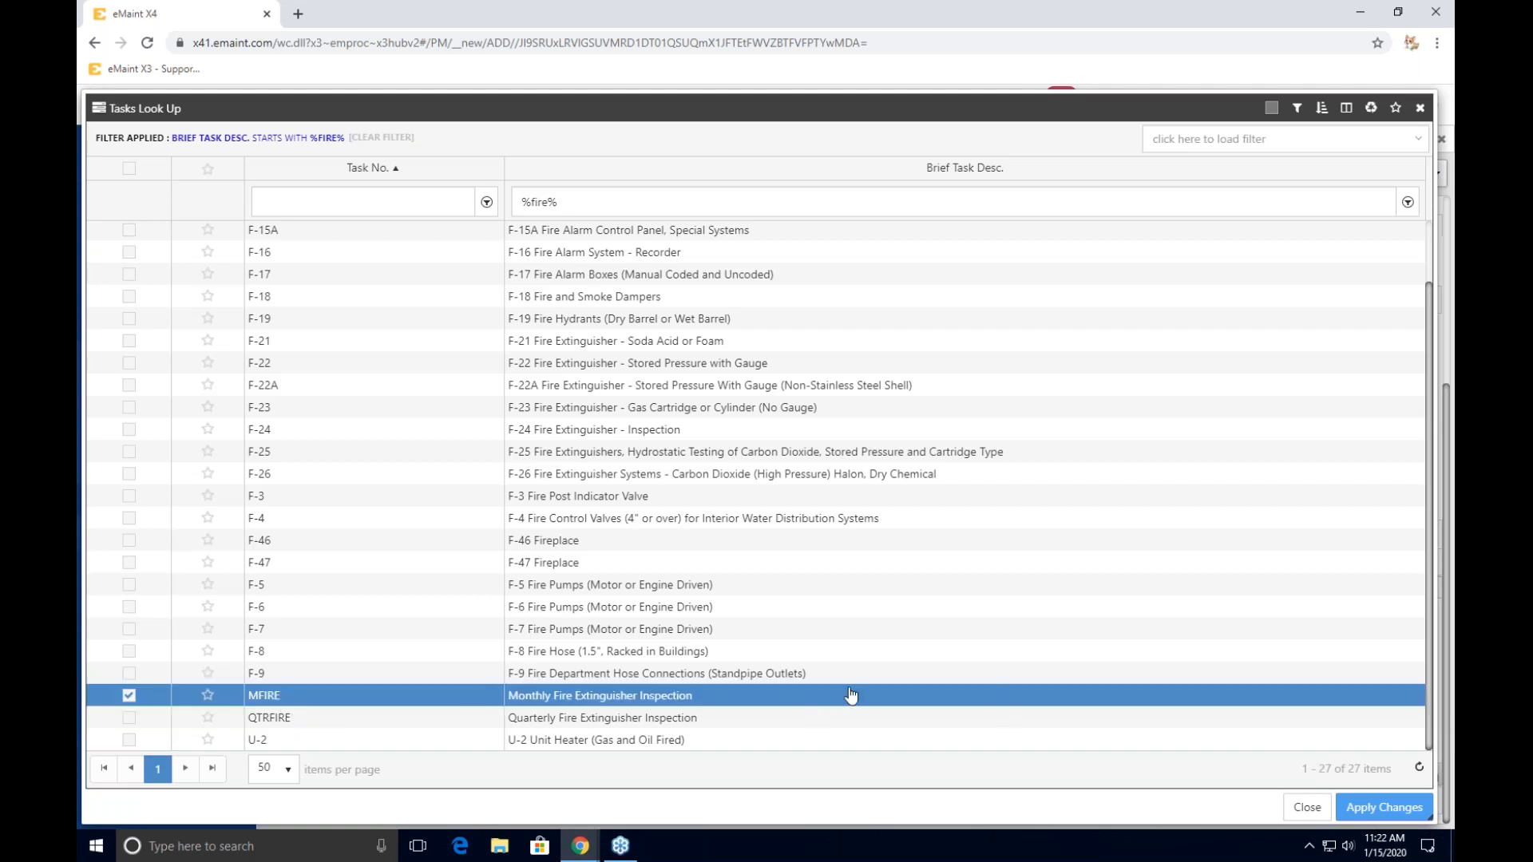
pyautogui.click(1383, 809)
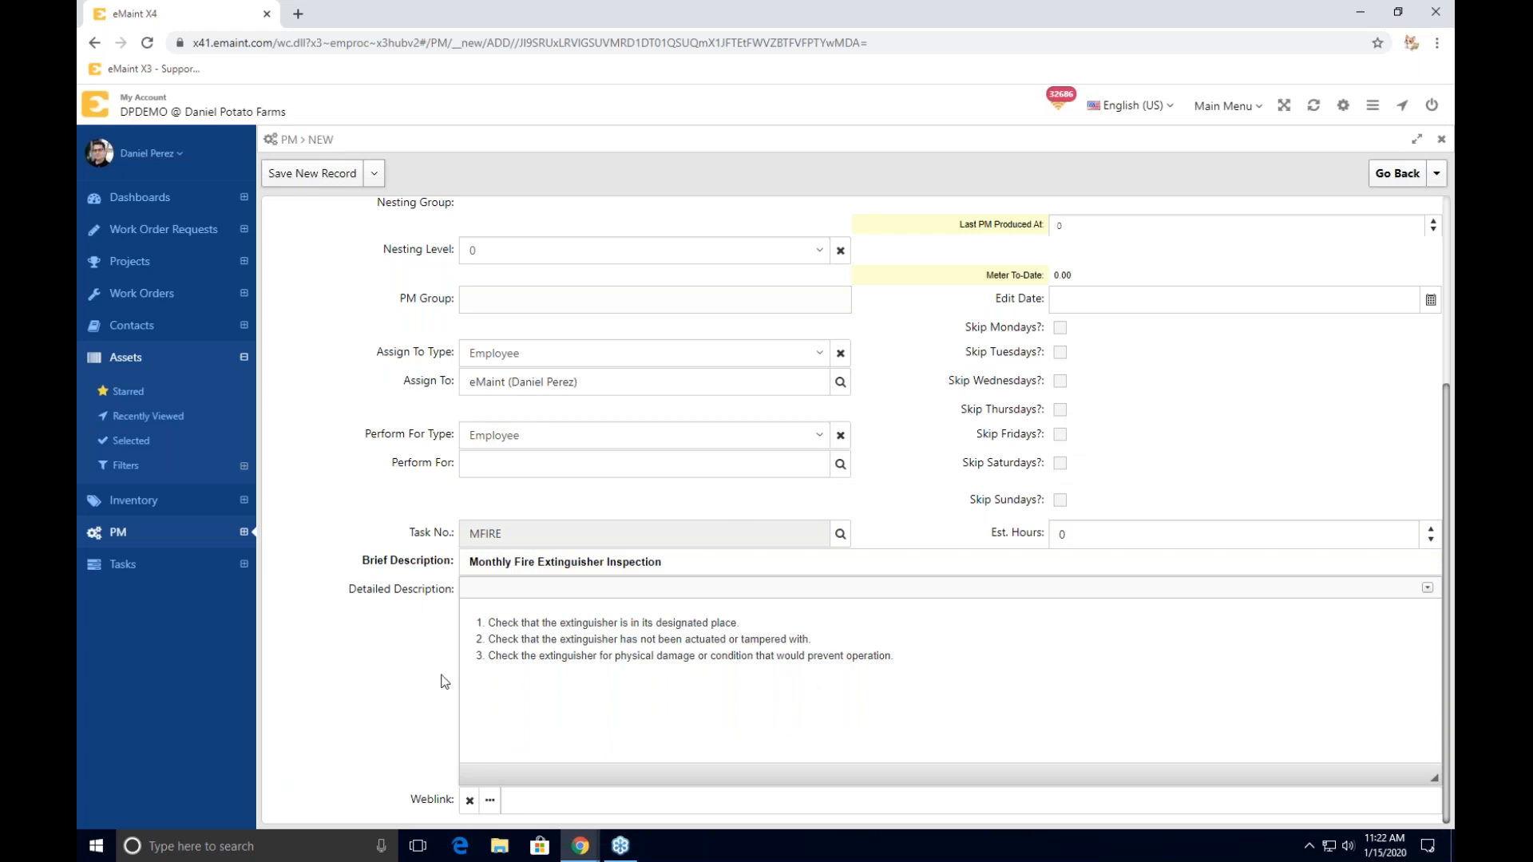
pyautogui.scroll(4, 431, 683)
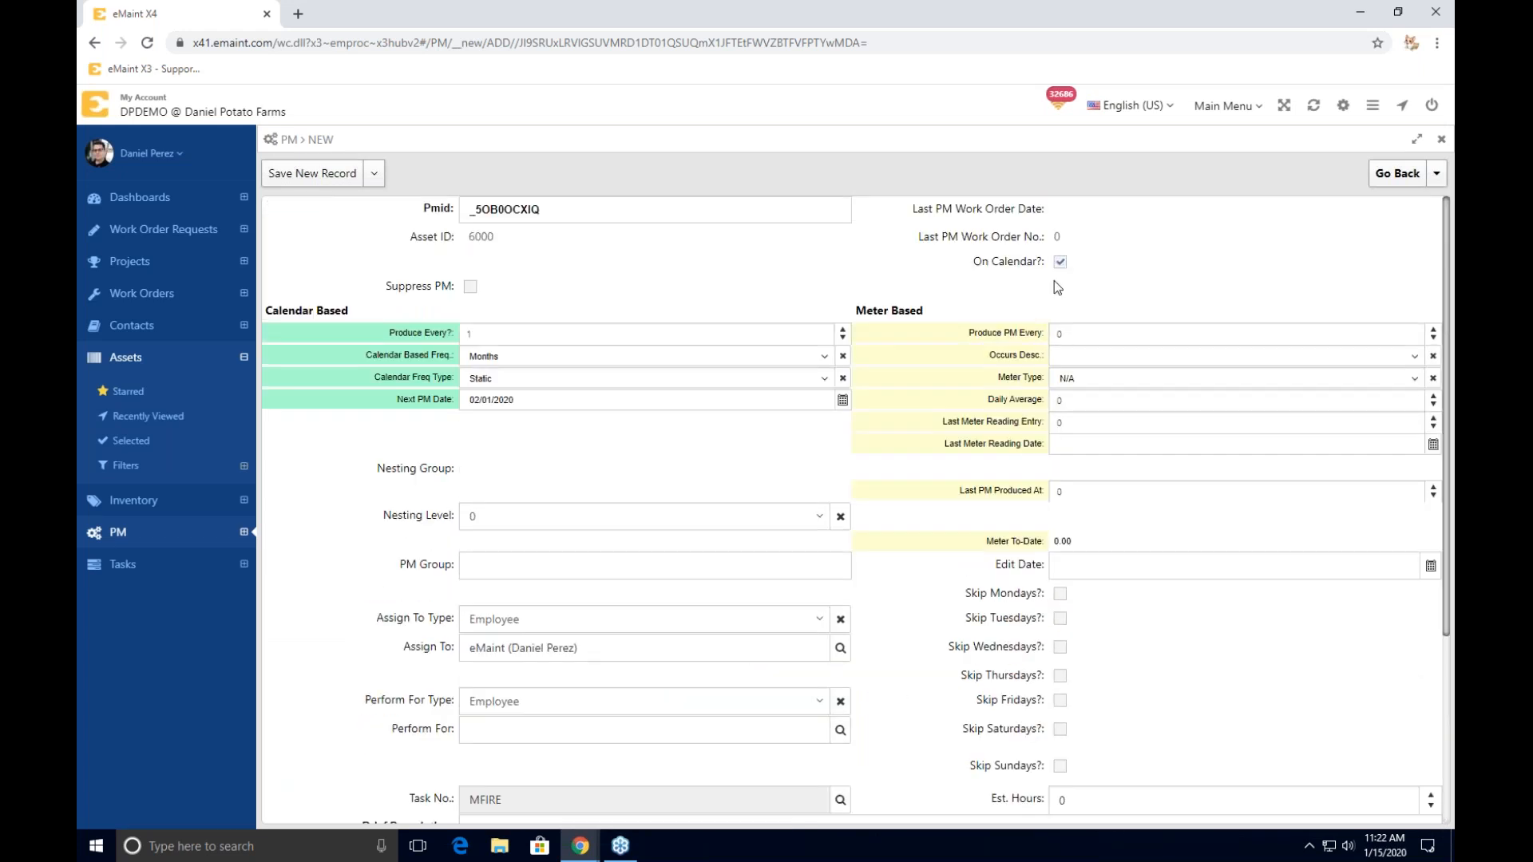
pyautogui.click(301, 177)
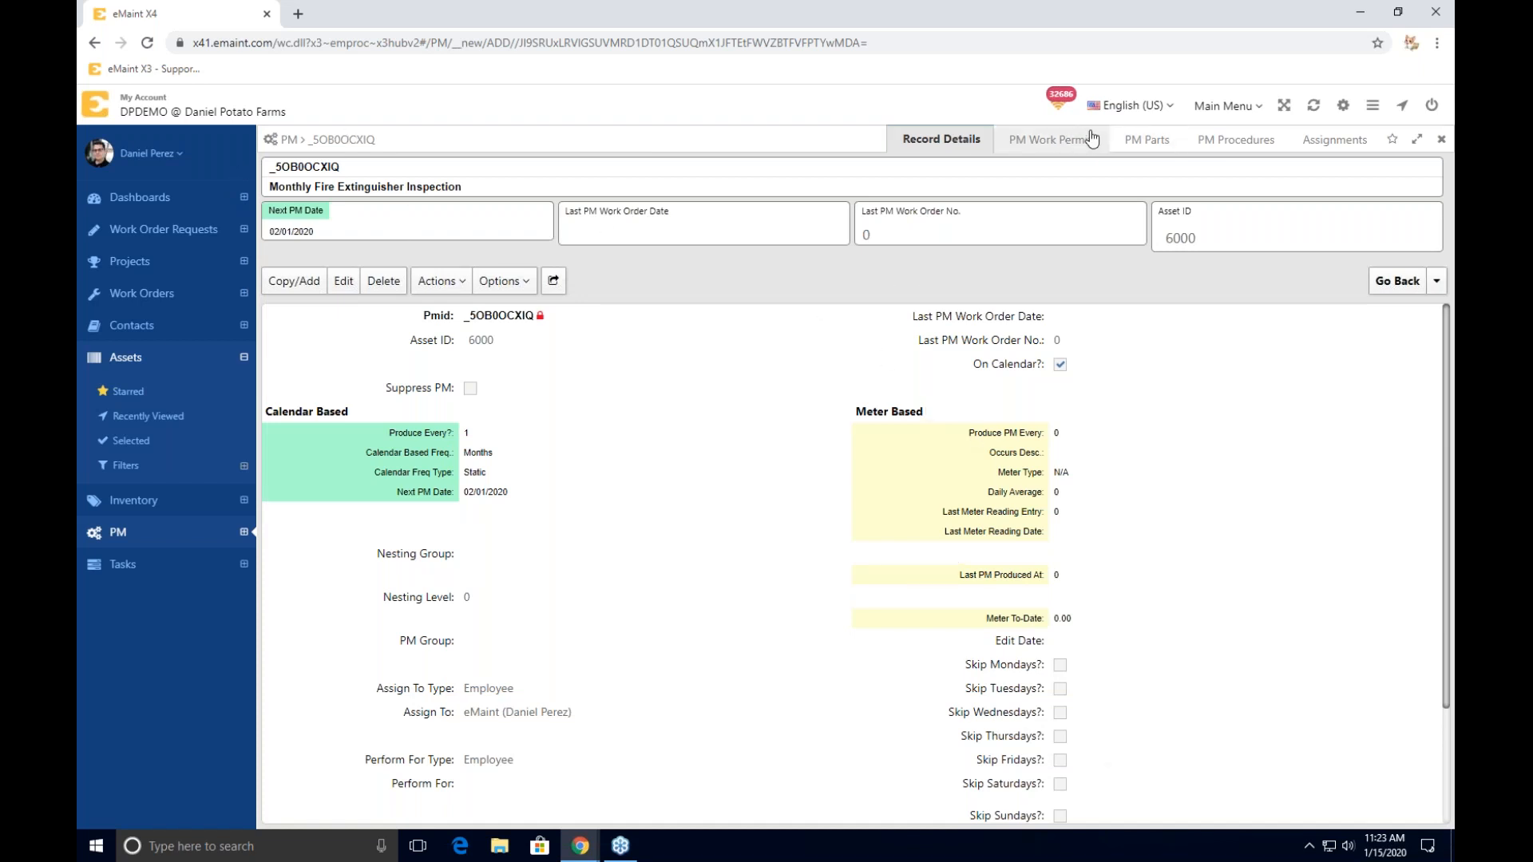
# - Check the saved PM's record details and the PM procedures for its sequence of fire extinguisher assets
pyautogui.click(1252, 142)
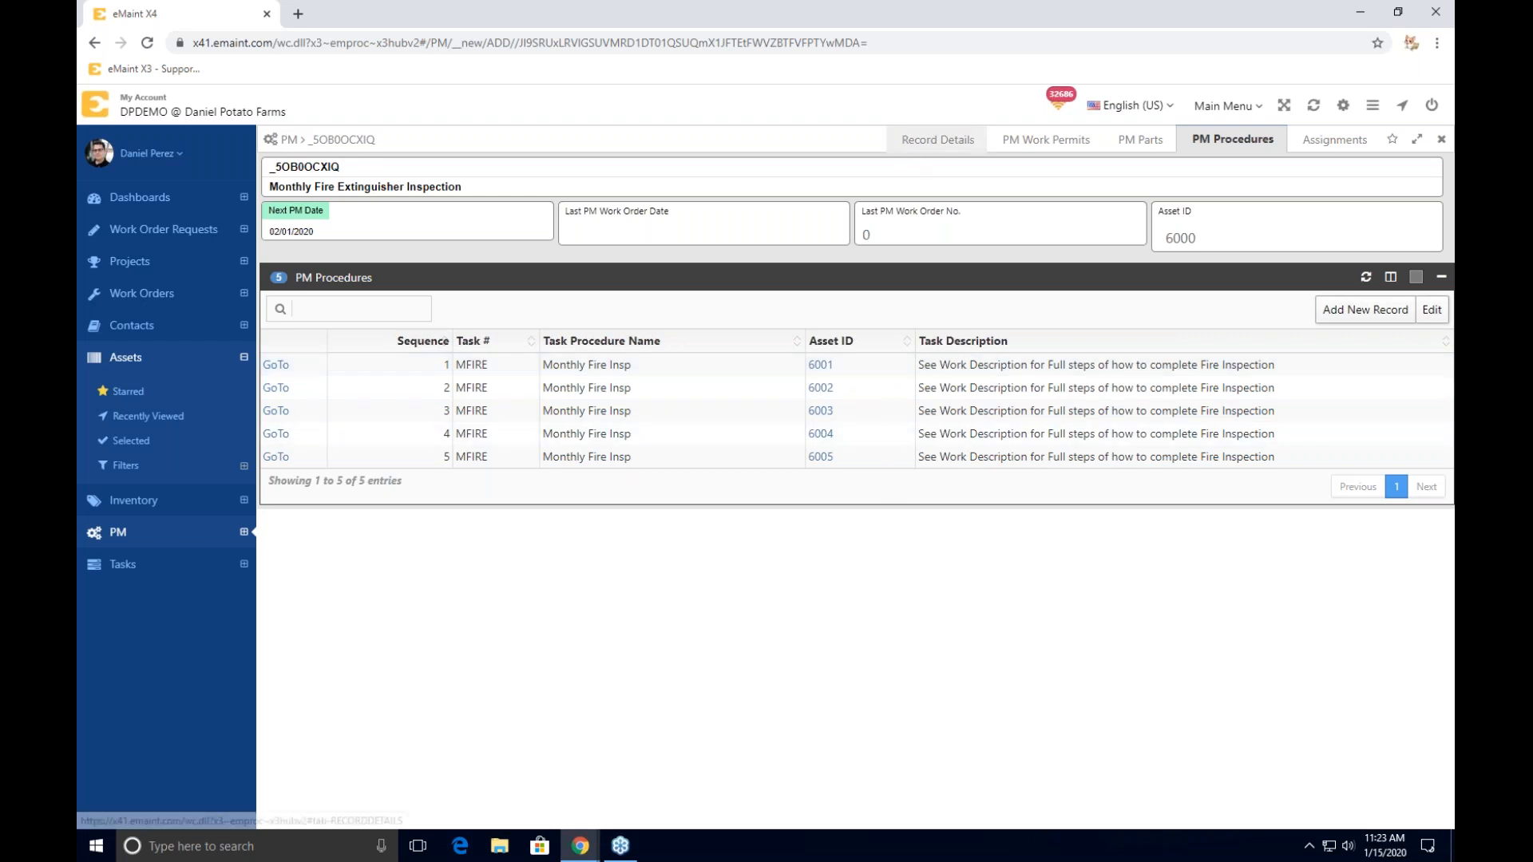
pyautogui.click(938, 140)
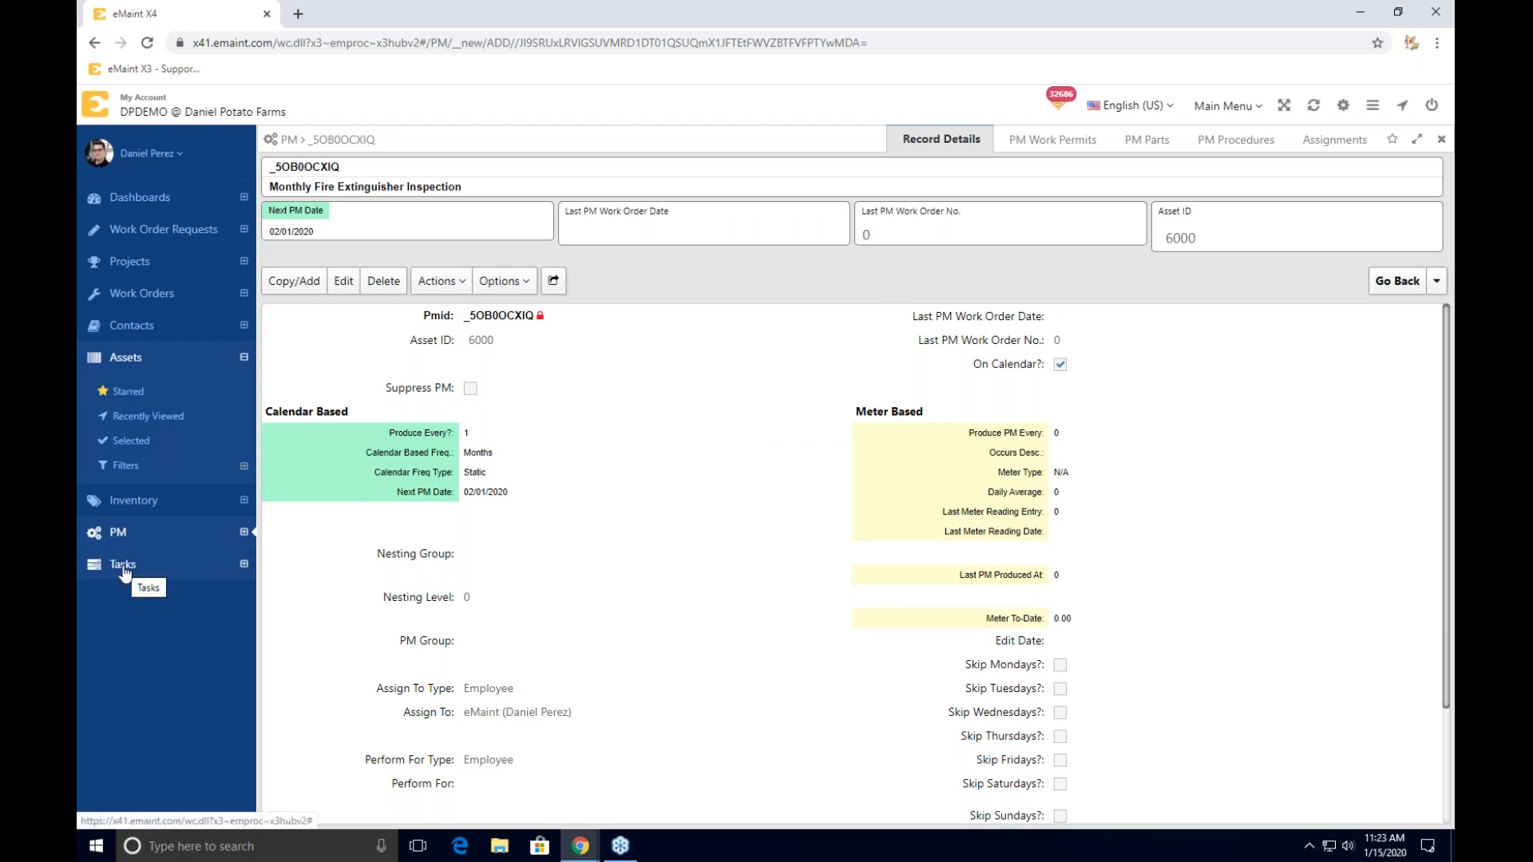
pyautogui.click(1208, 152)
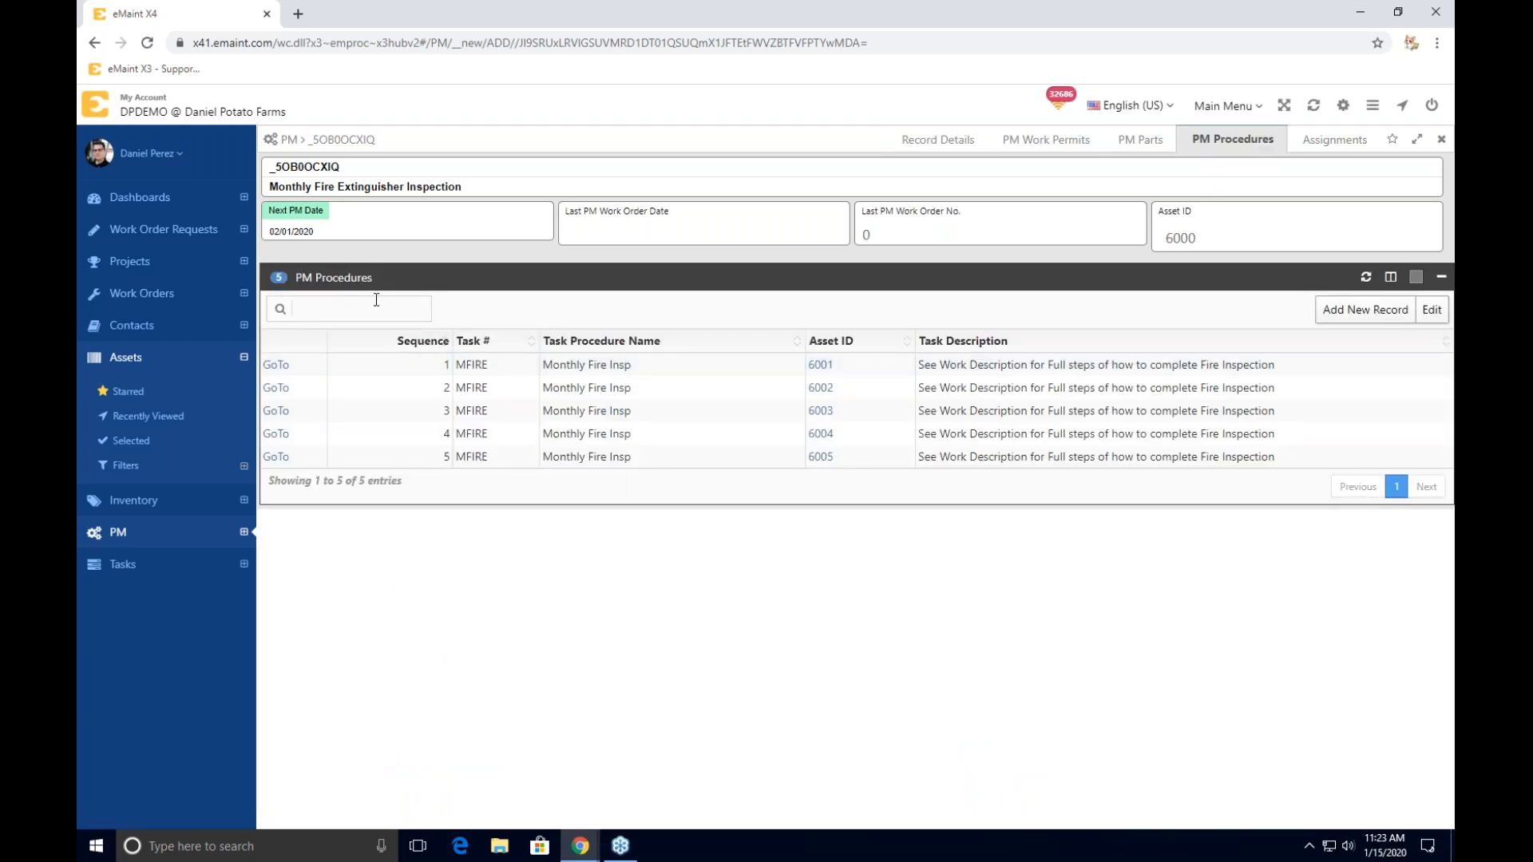
# - Examine what publishing the MFIRE task would update, leaving the task unpublished
pyautogui.click(113, 573)
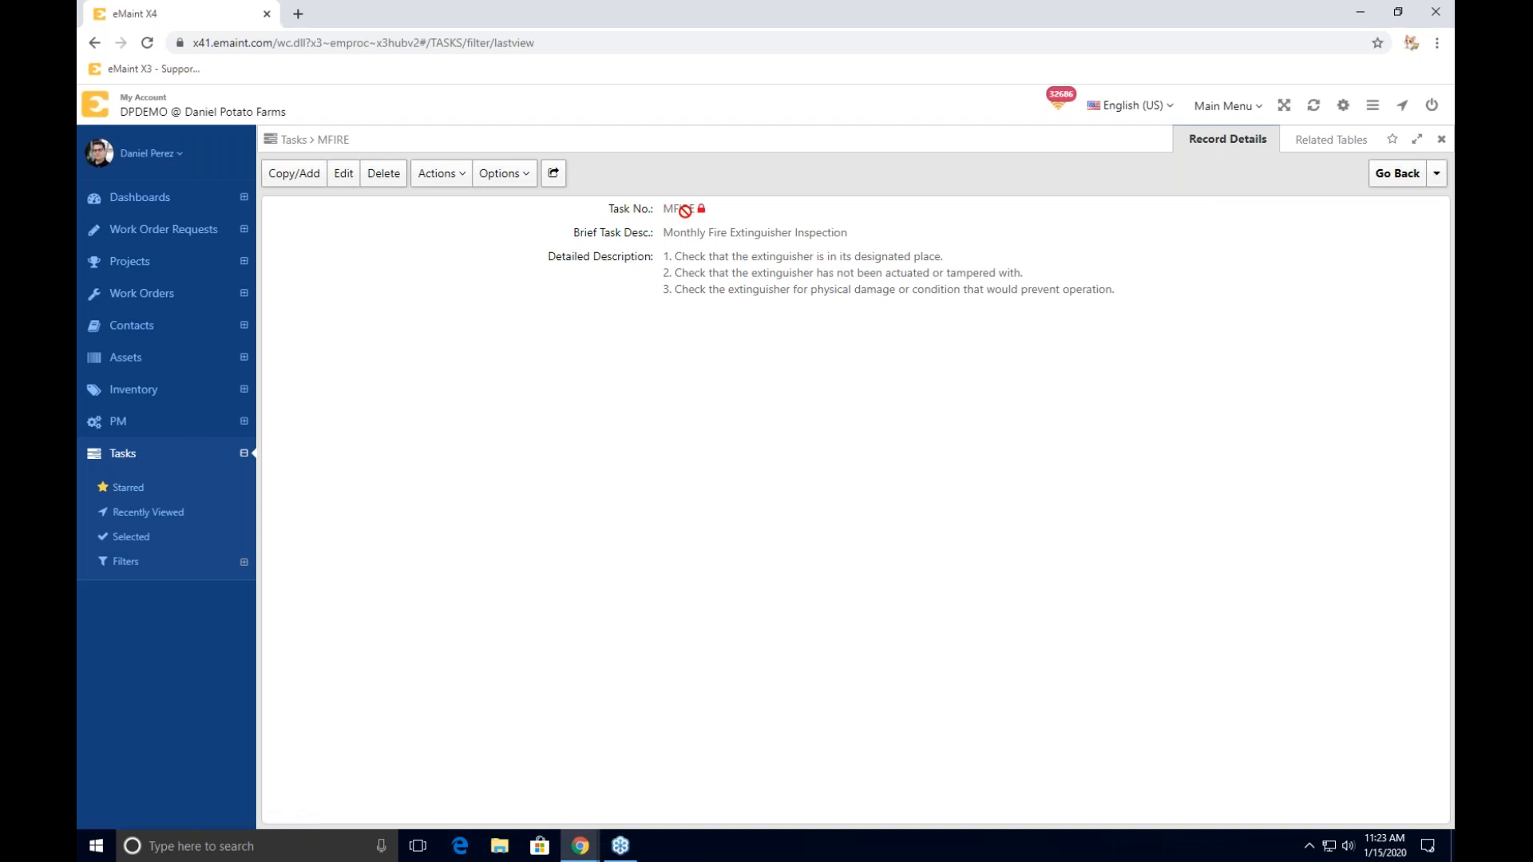
pyautogui.click(462, 170)
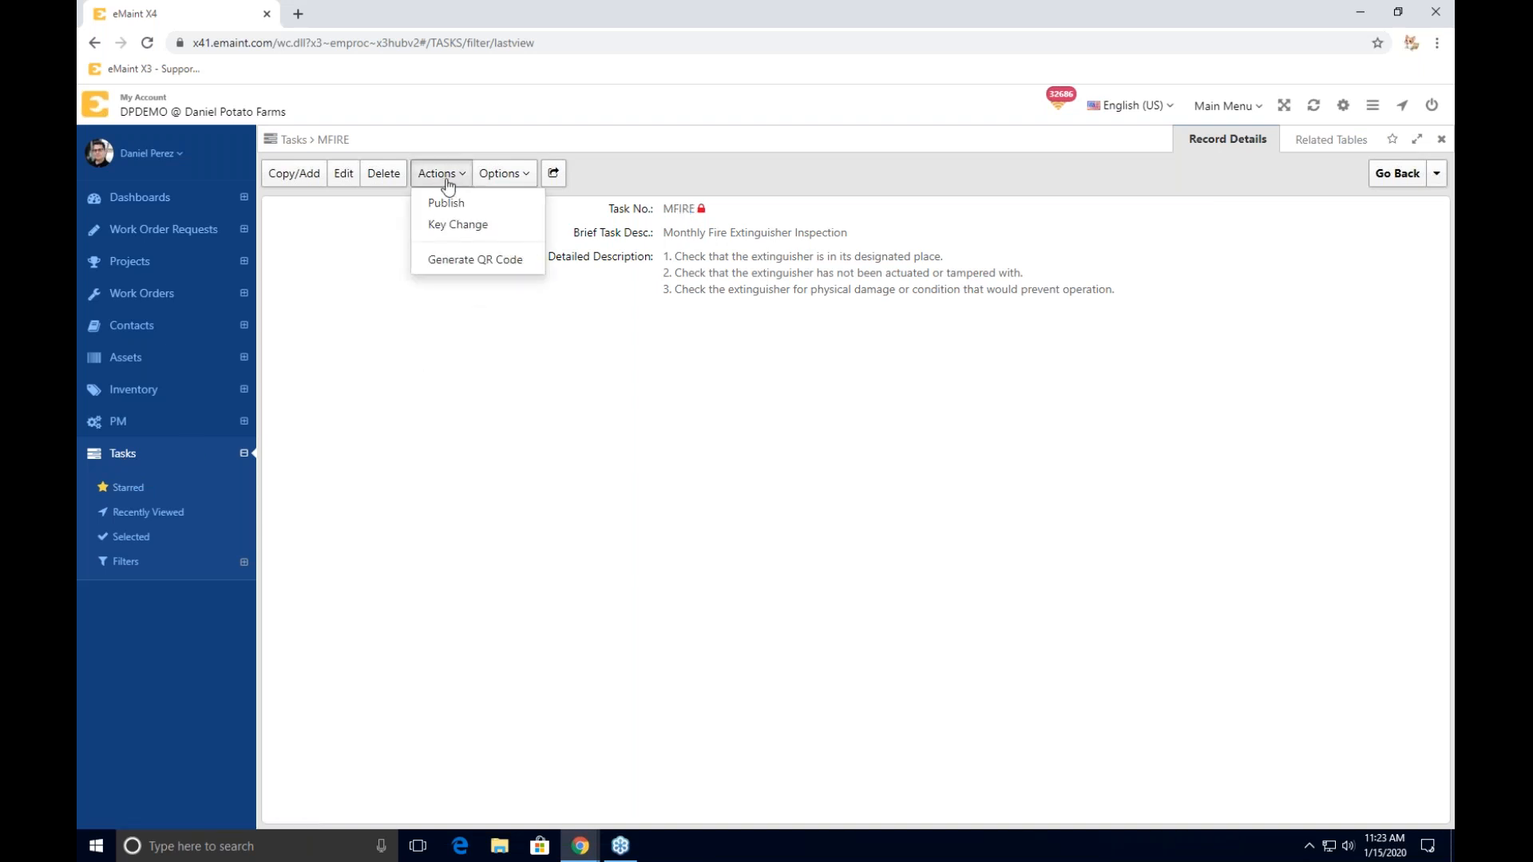
pyautogui.click(445, 205)
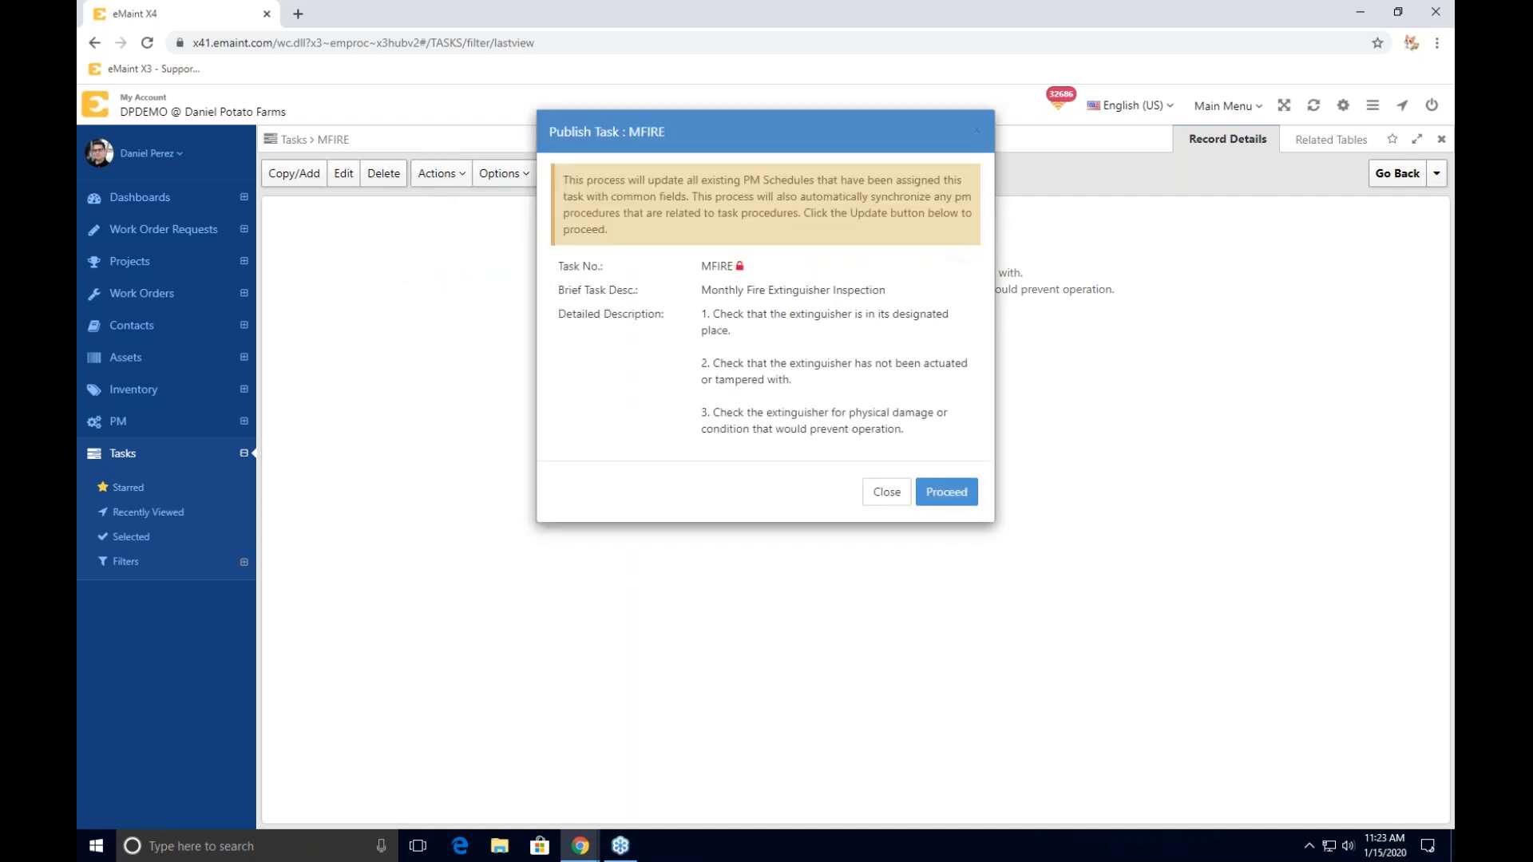
pyautogui.click(877, 497)
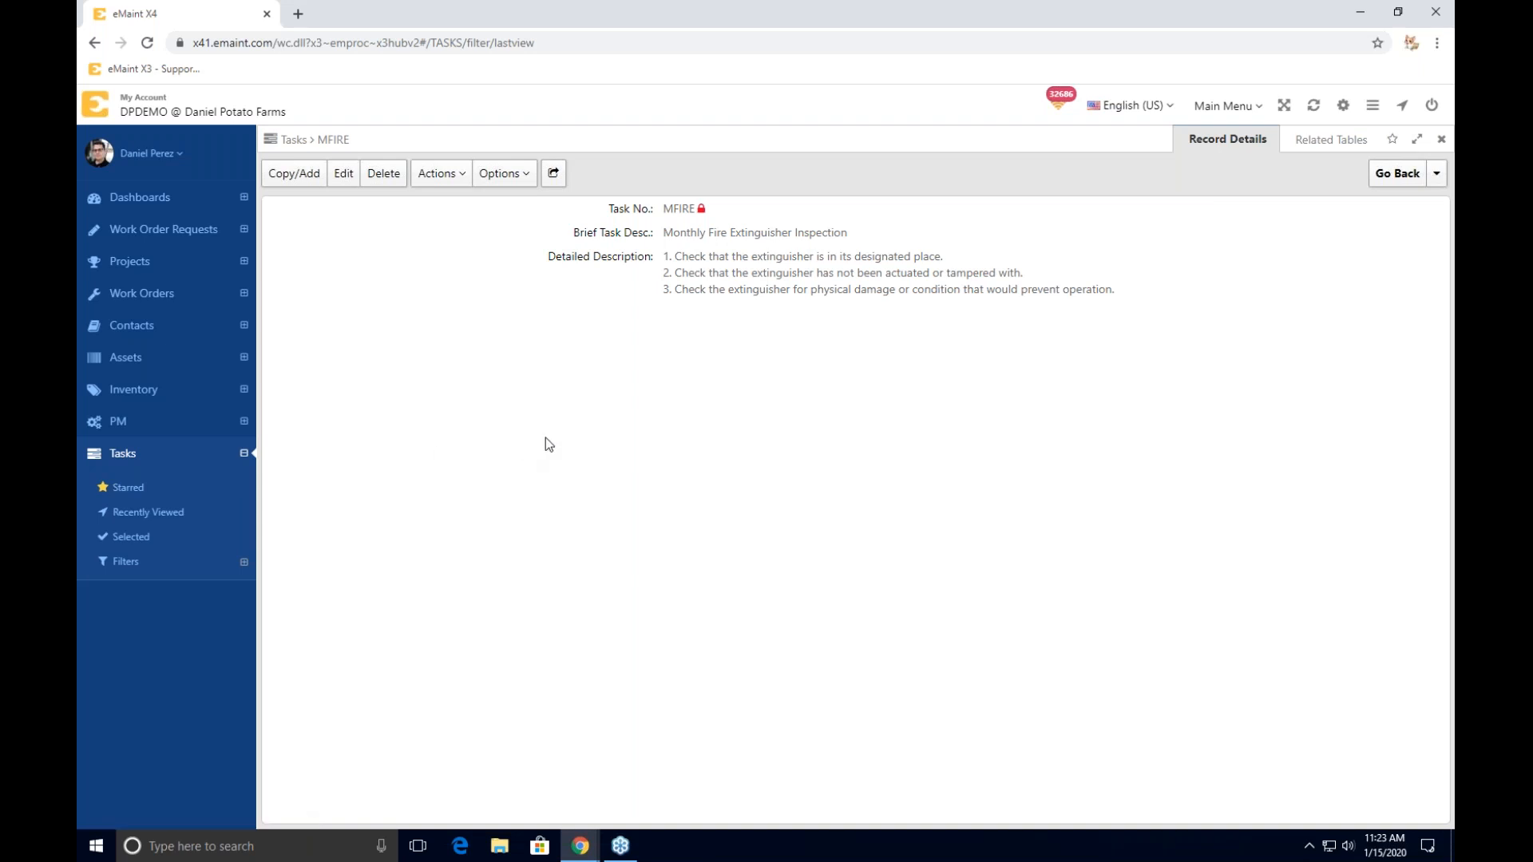
# - Switch to the Google Slides deck, present from the current slide and advance to the Inspection PMs - Work Orders slide
pyautogui.hotkey('alt', 'Tab')
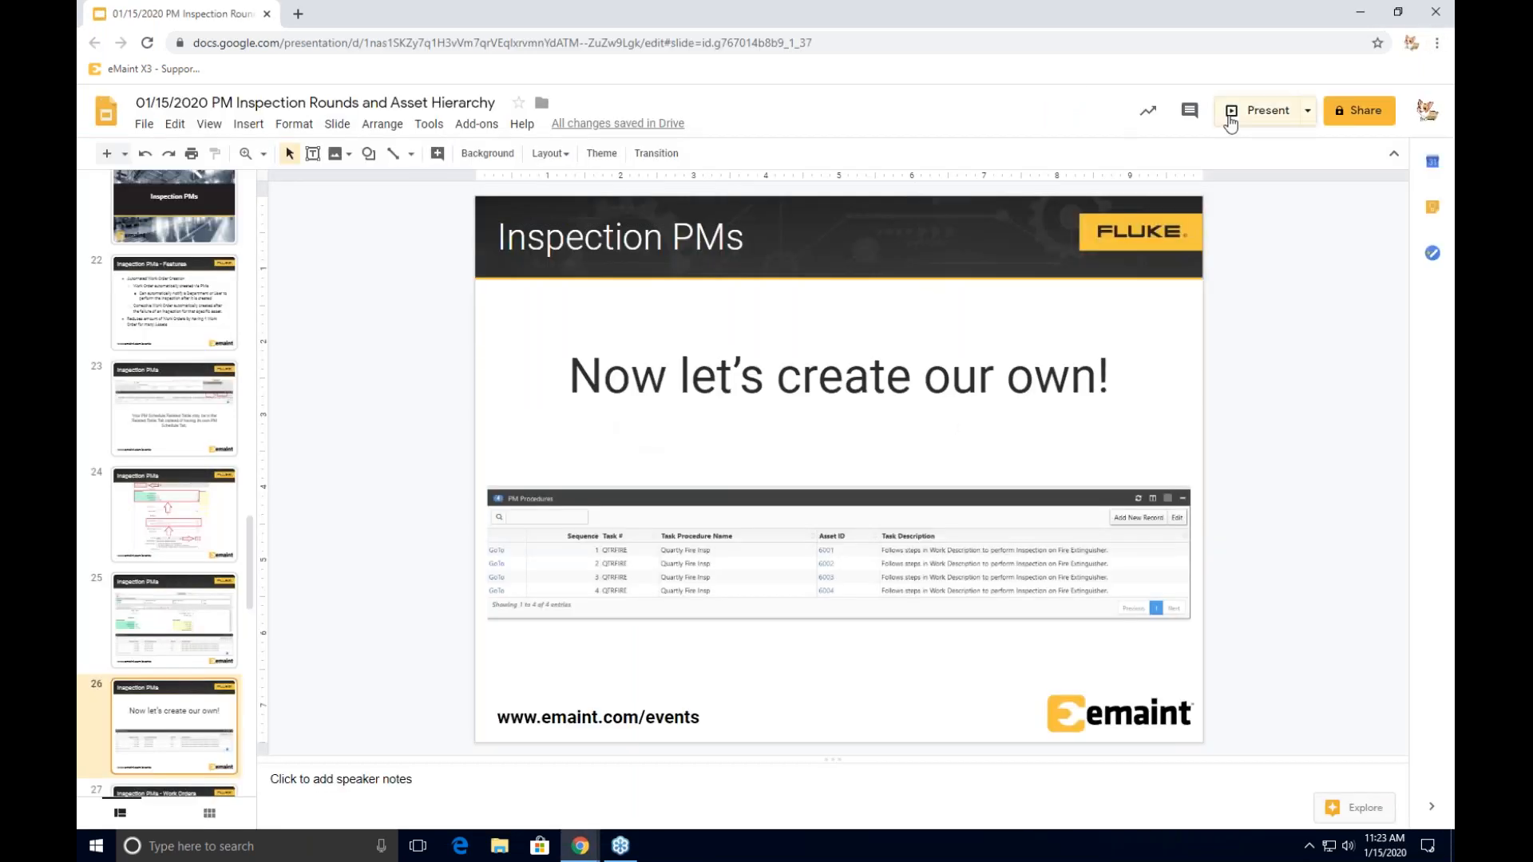
pyautogui.click(1229, 111)
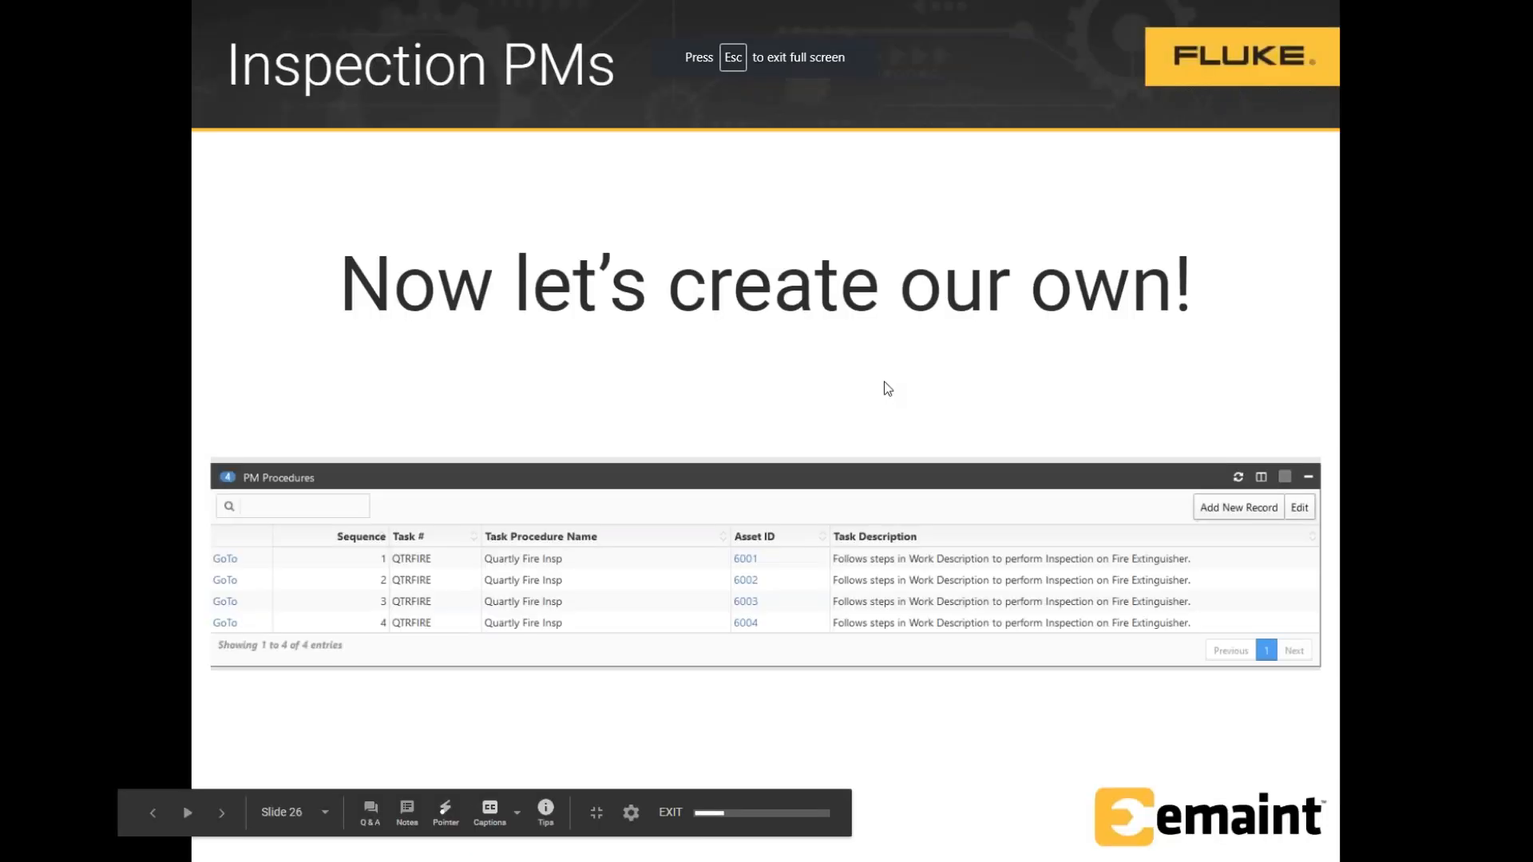
pyautogui.click(883, 382)
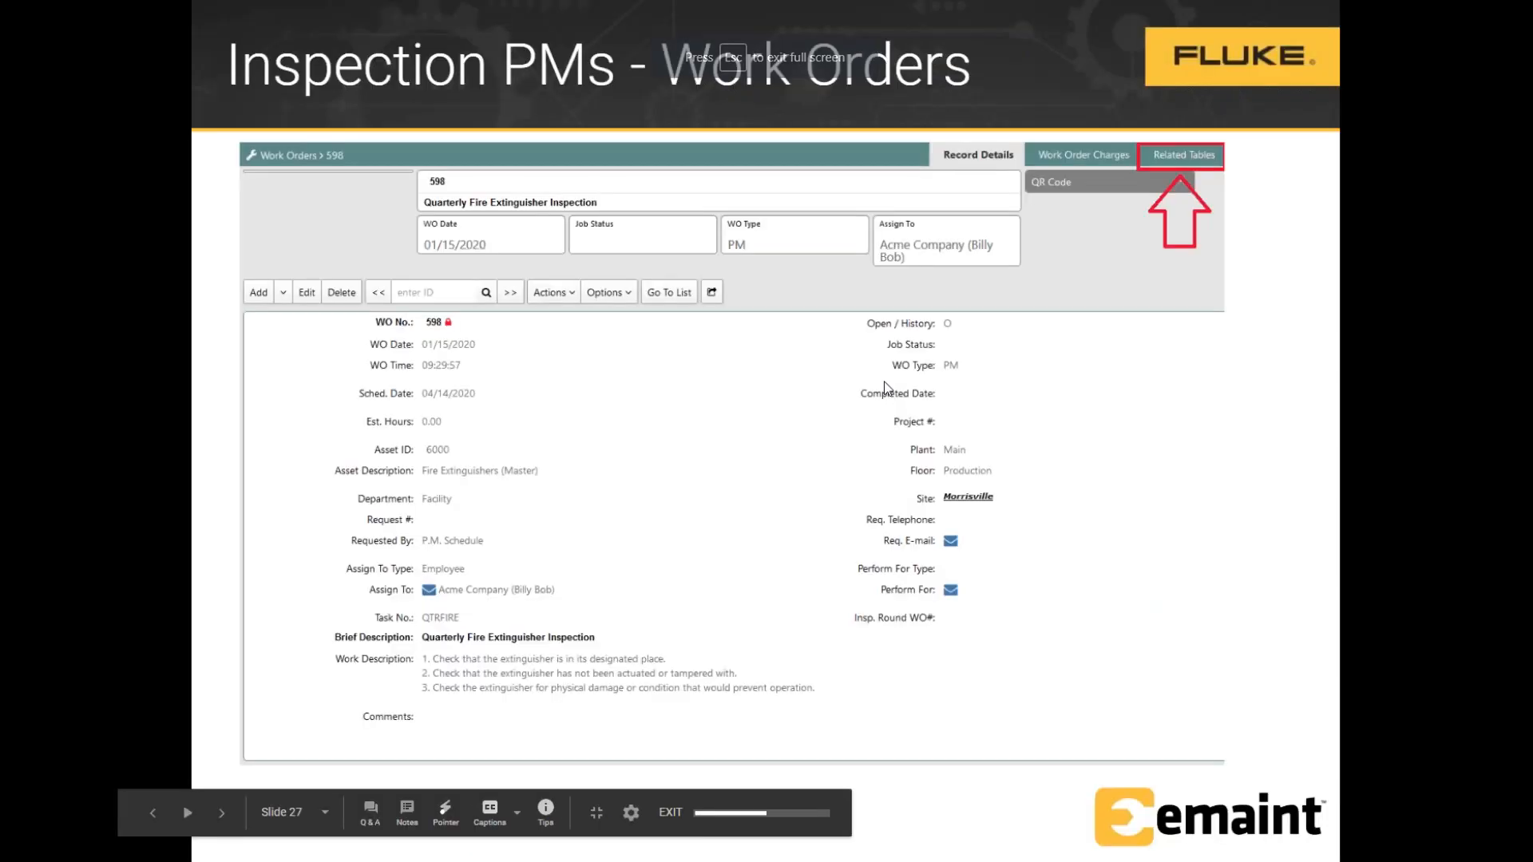
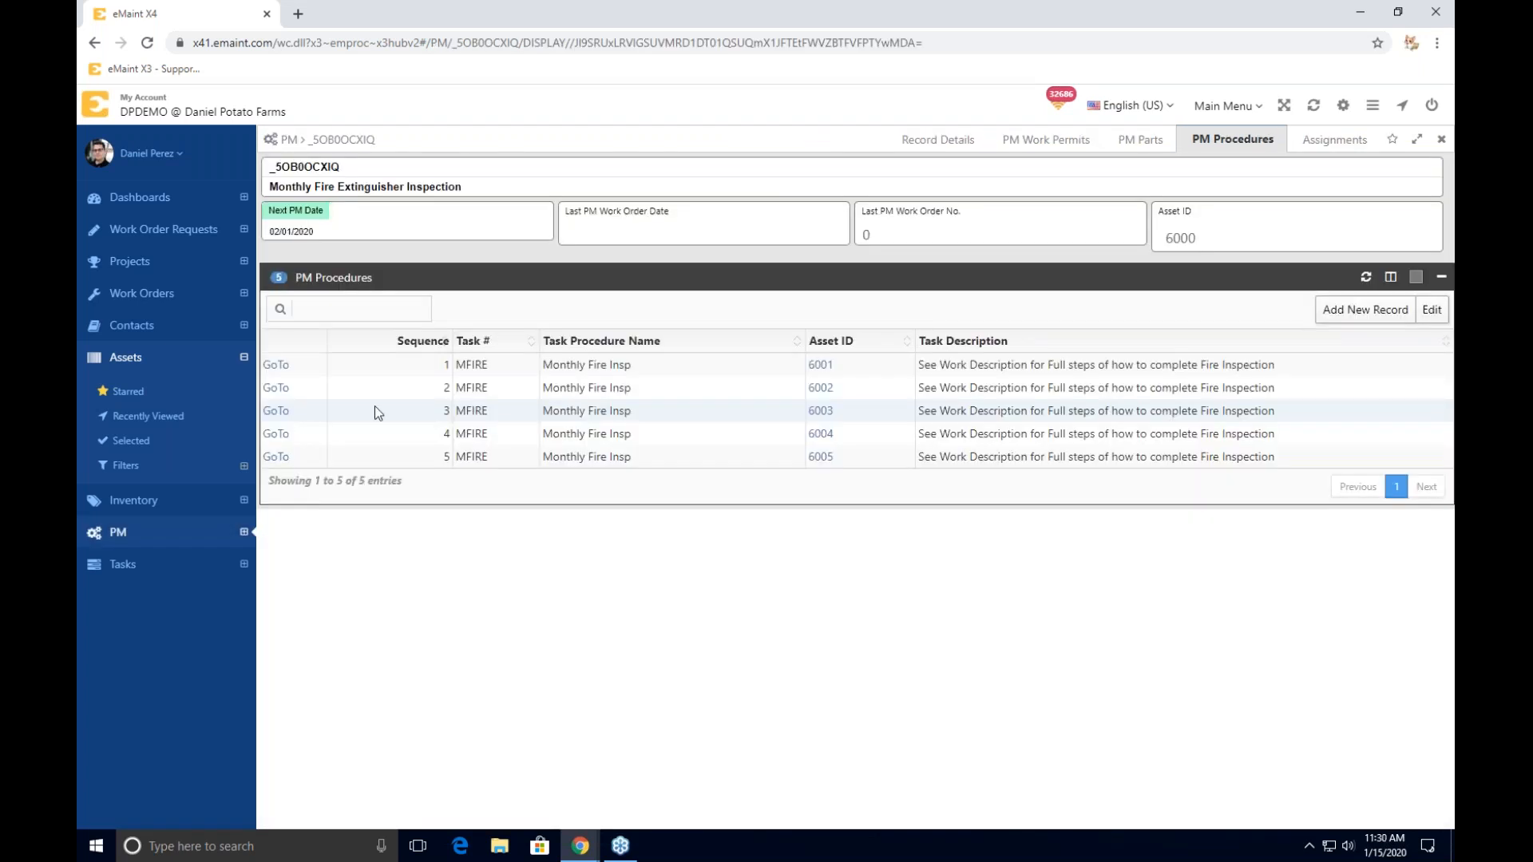
# - Manually generate a work order from the Monthly Fire Extinguisher Inspection PM in eMaint
pyautogui.click(931, 137)
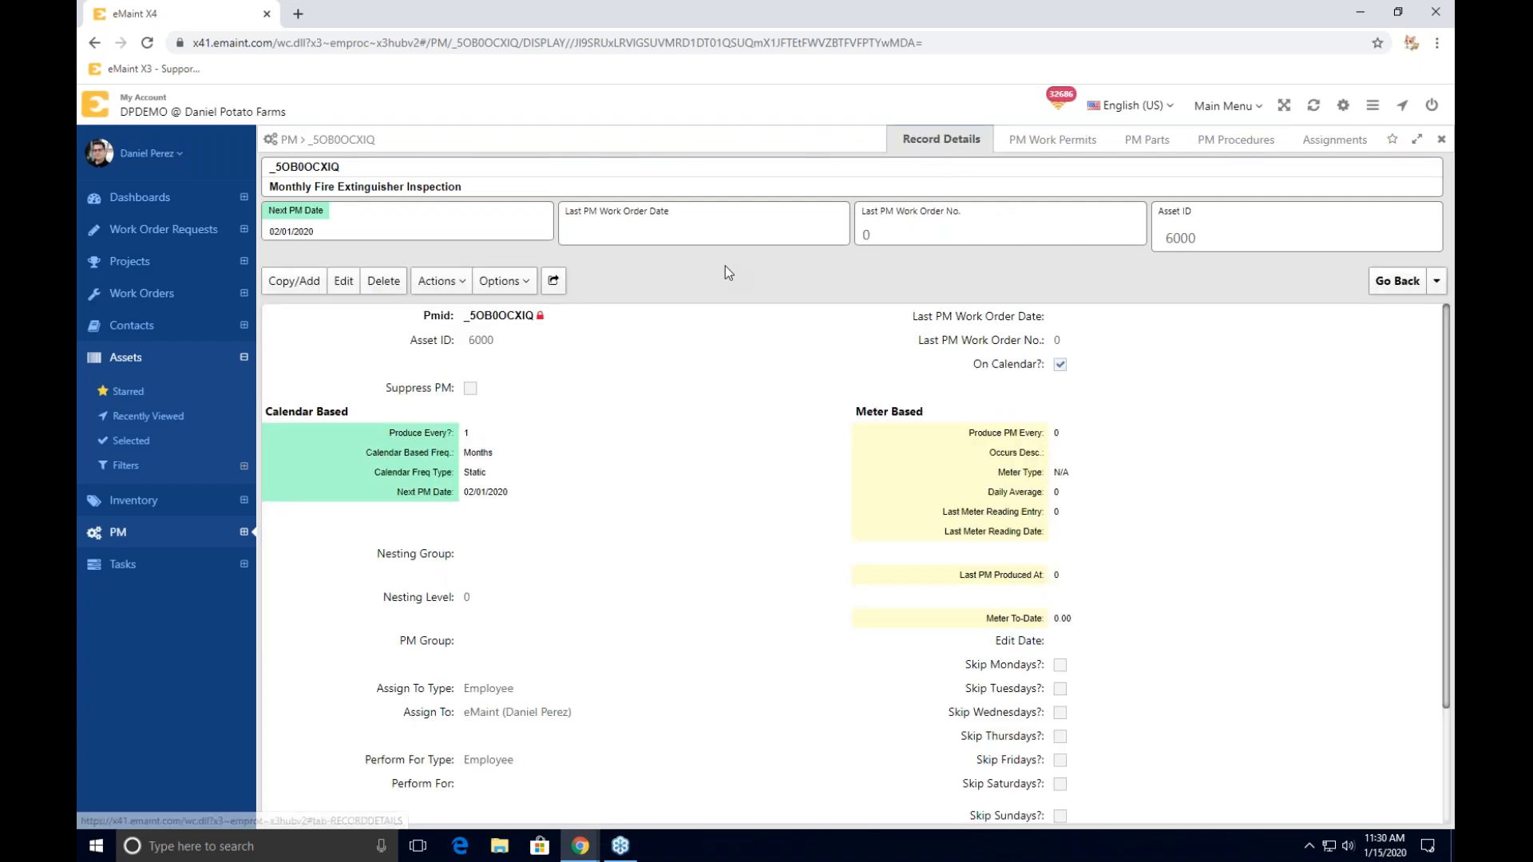
pyautogui.click(442, 284)
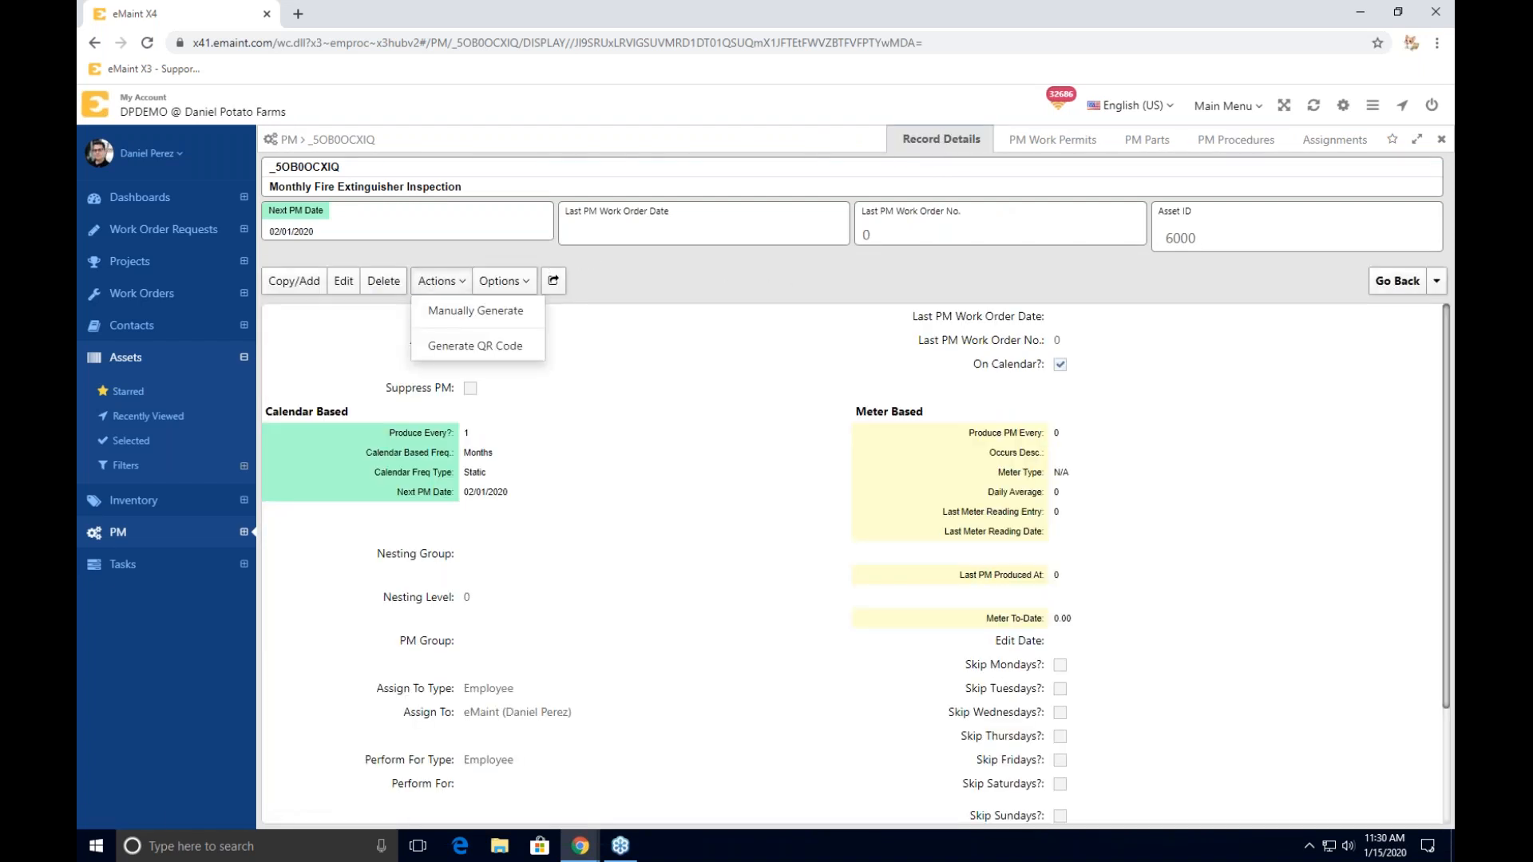
pyautogui.click(447, 311)
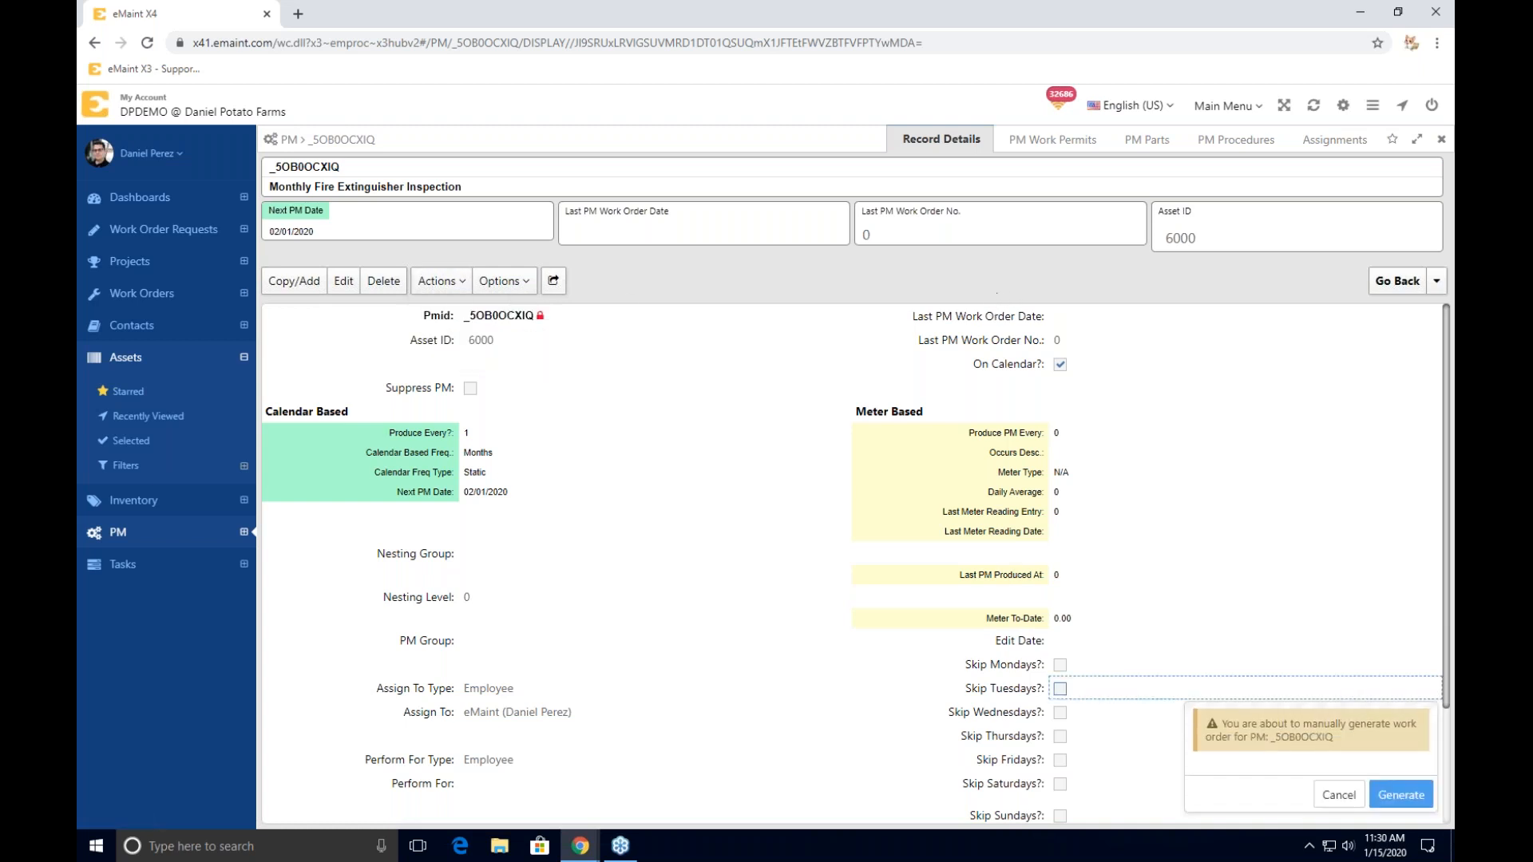
pyautogui.click(1407, 796)
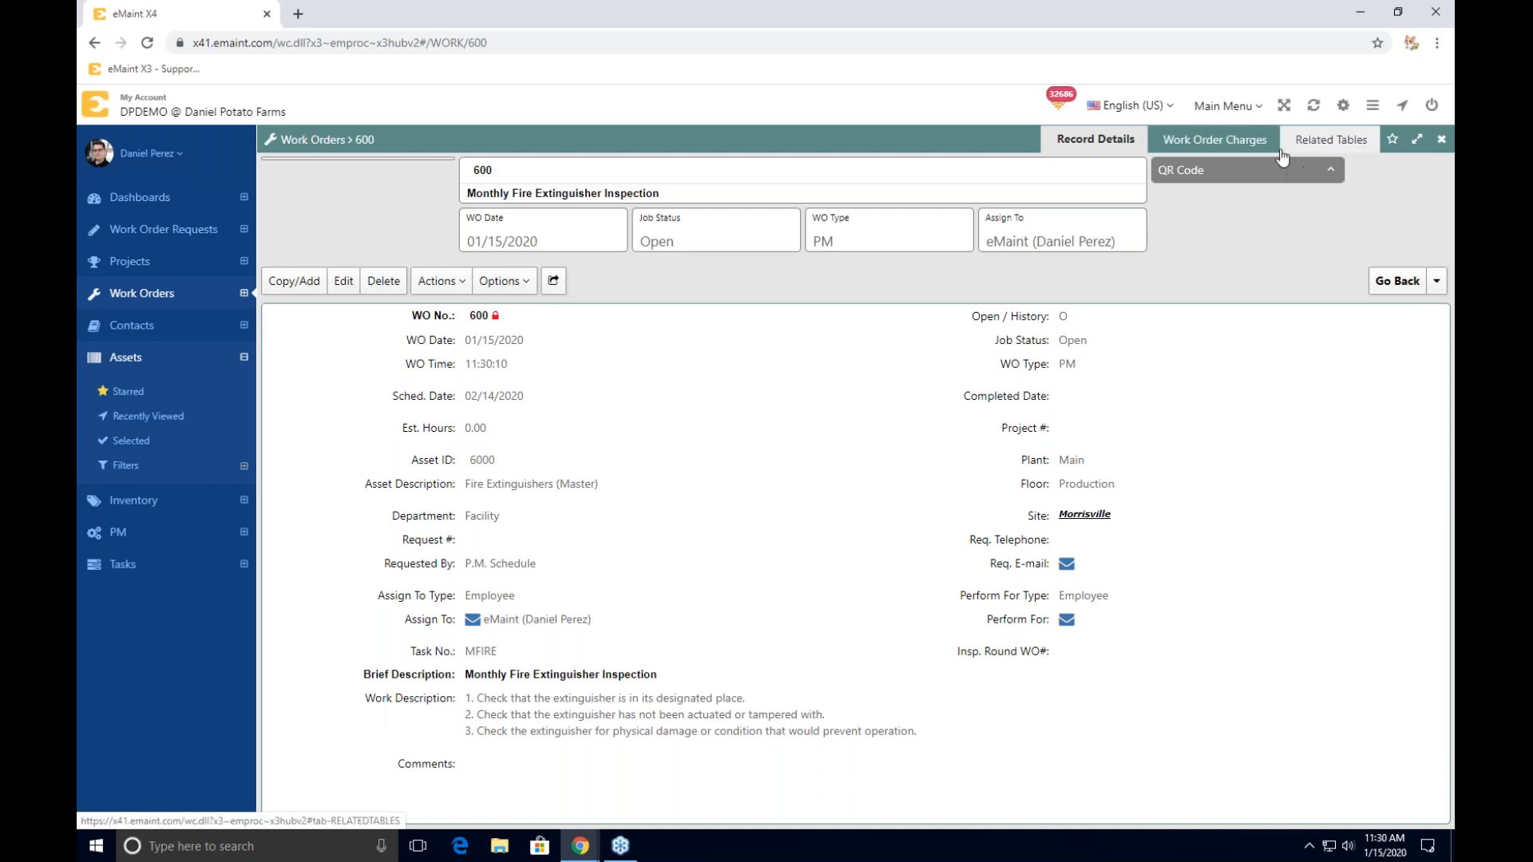
# - Edit the new work order's procedures, giving assets 6001 through 6004 inspection result P and asset 6005 result F
pyautogui.click(1320, 143)
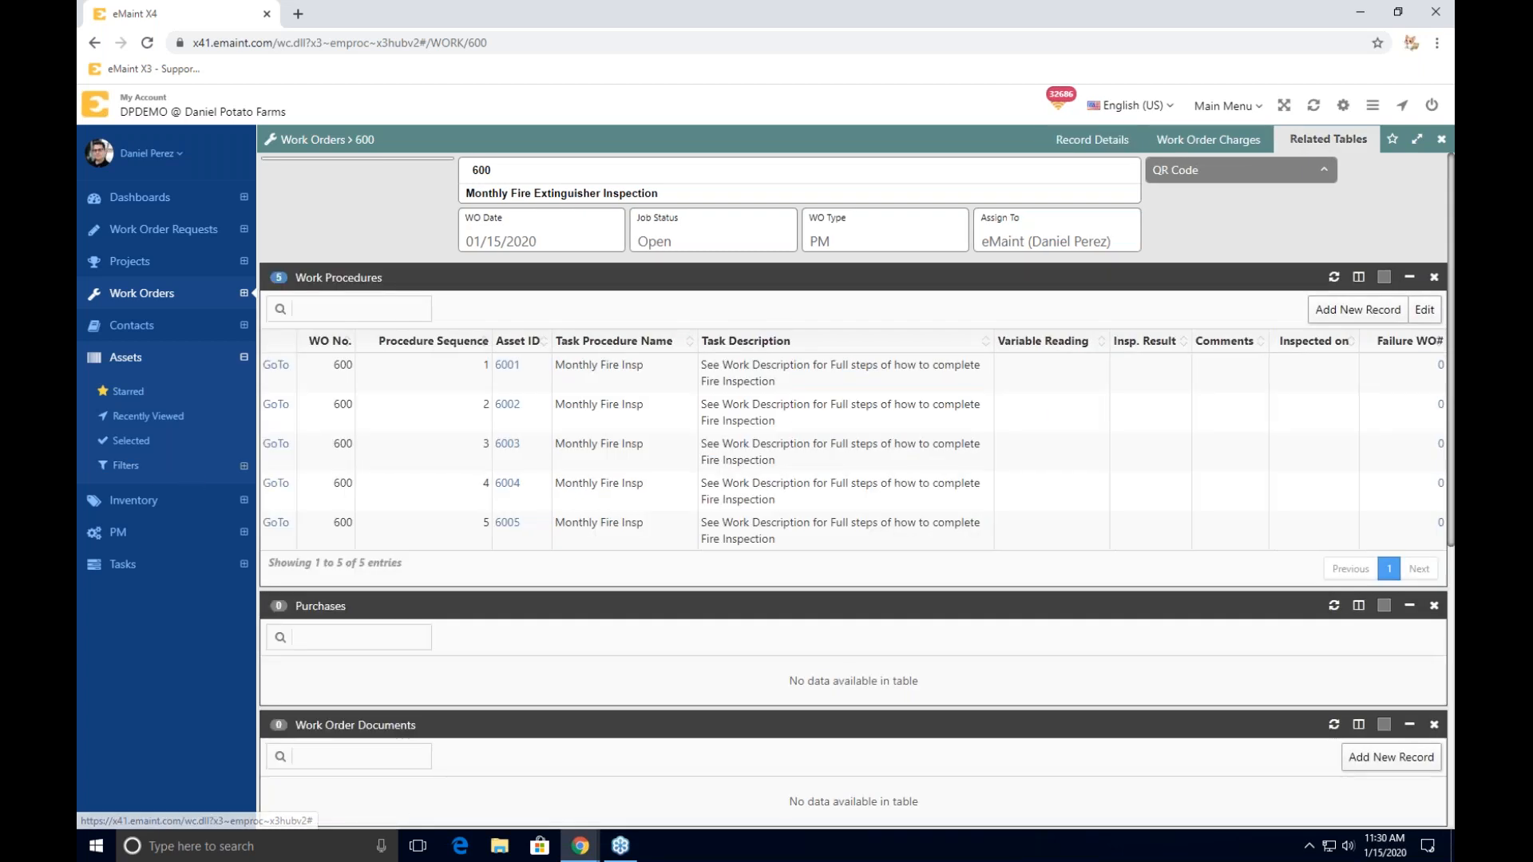
pyautogui.click(1425, 312)
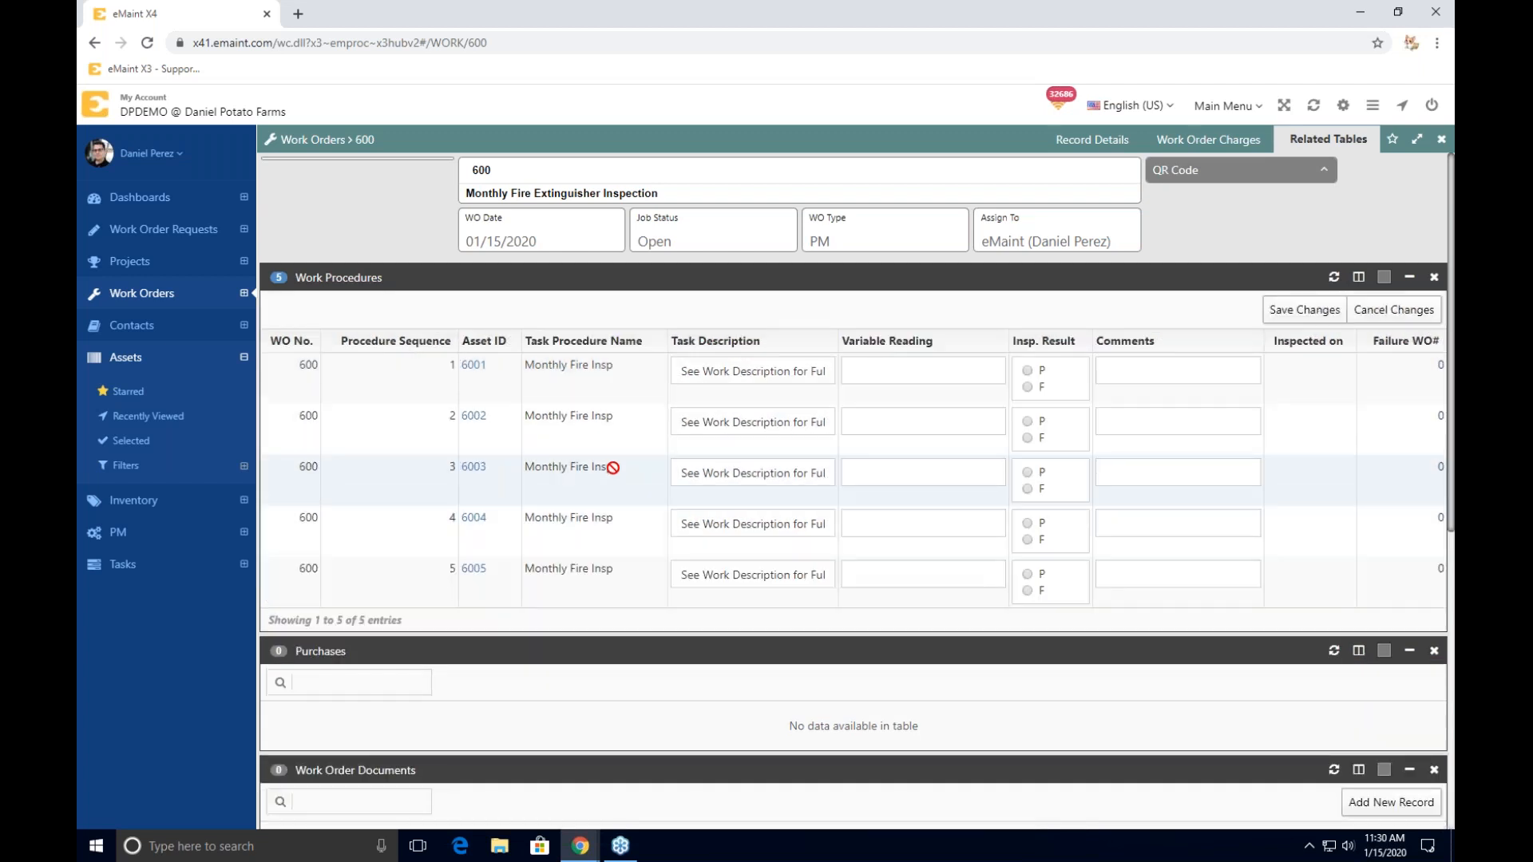
pyautogui.click(1028, 371)
pyautogui.click(1028, 421)
pyautogui.click(1028, 472)
pyautogui.click(1028, 523)
pyautogui.click(1028, 590)
# - Add the comment "Missing Fire extinguisher. Needs replacement." to asset 6005's procedure and save the work procedure changes
pyautogui.click(1104, 370)
pyautogui.click(1133, 572)
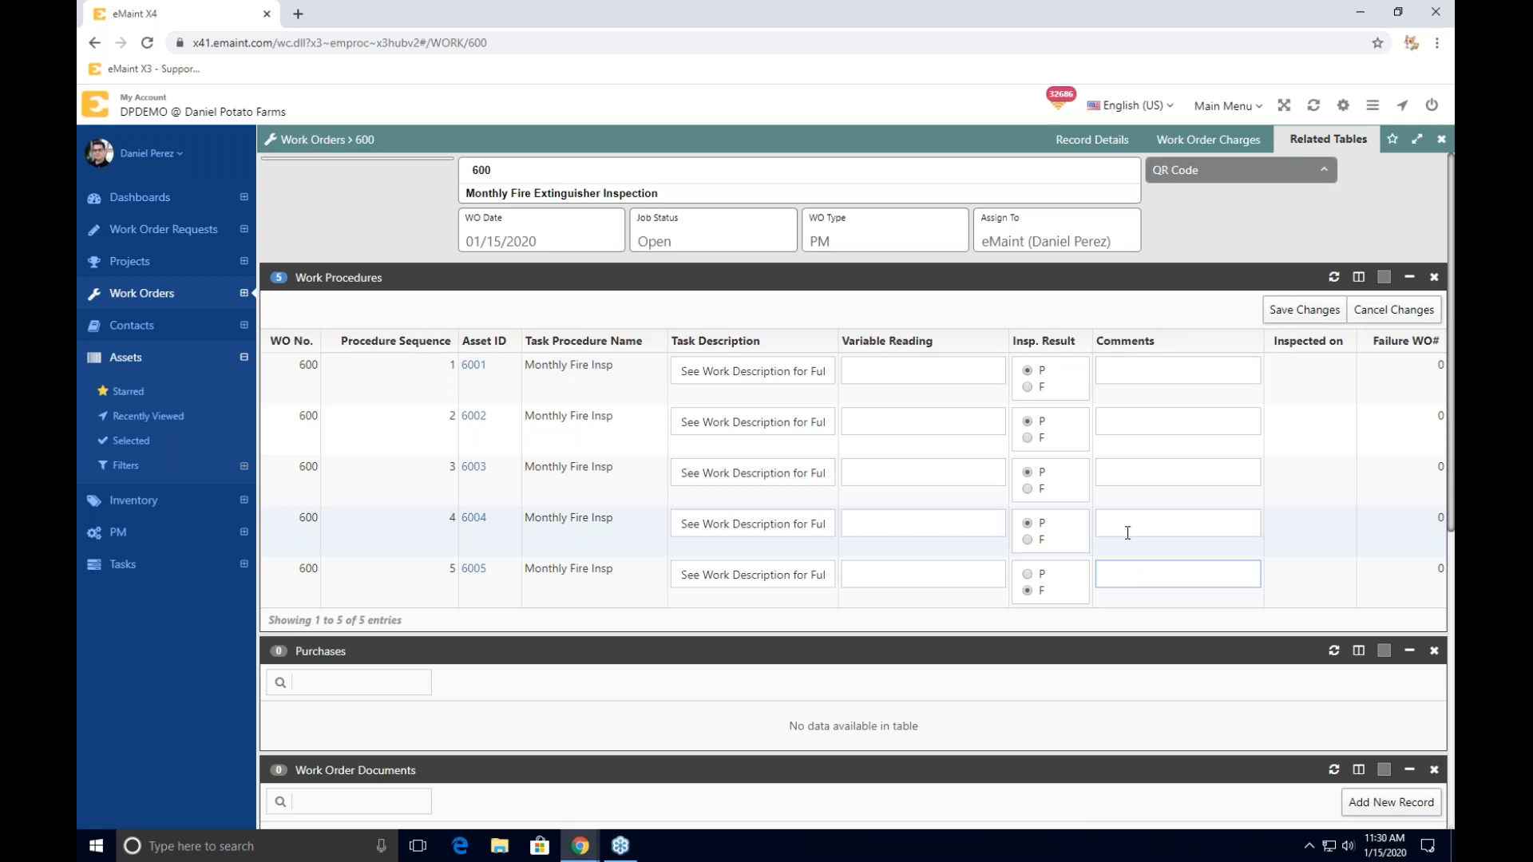
pyautogui.write('M')
pyautogui.write('issing Fire ')
pyautogui.write('ex')
pyautogui.write('tinguisher')
pyautogui.write('. Needs repla')
pyautogui.write('cement')
pyautogui.write('.')
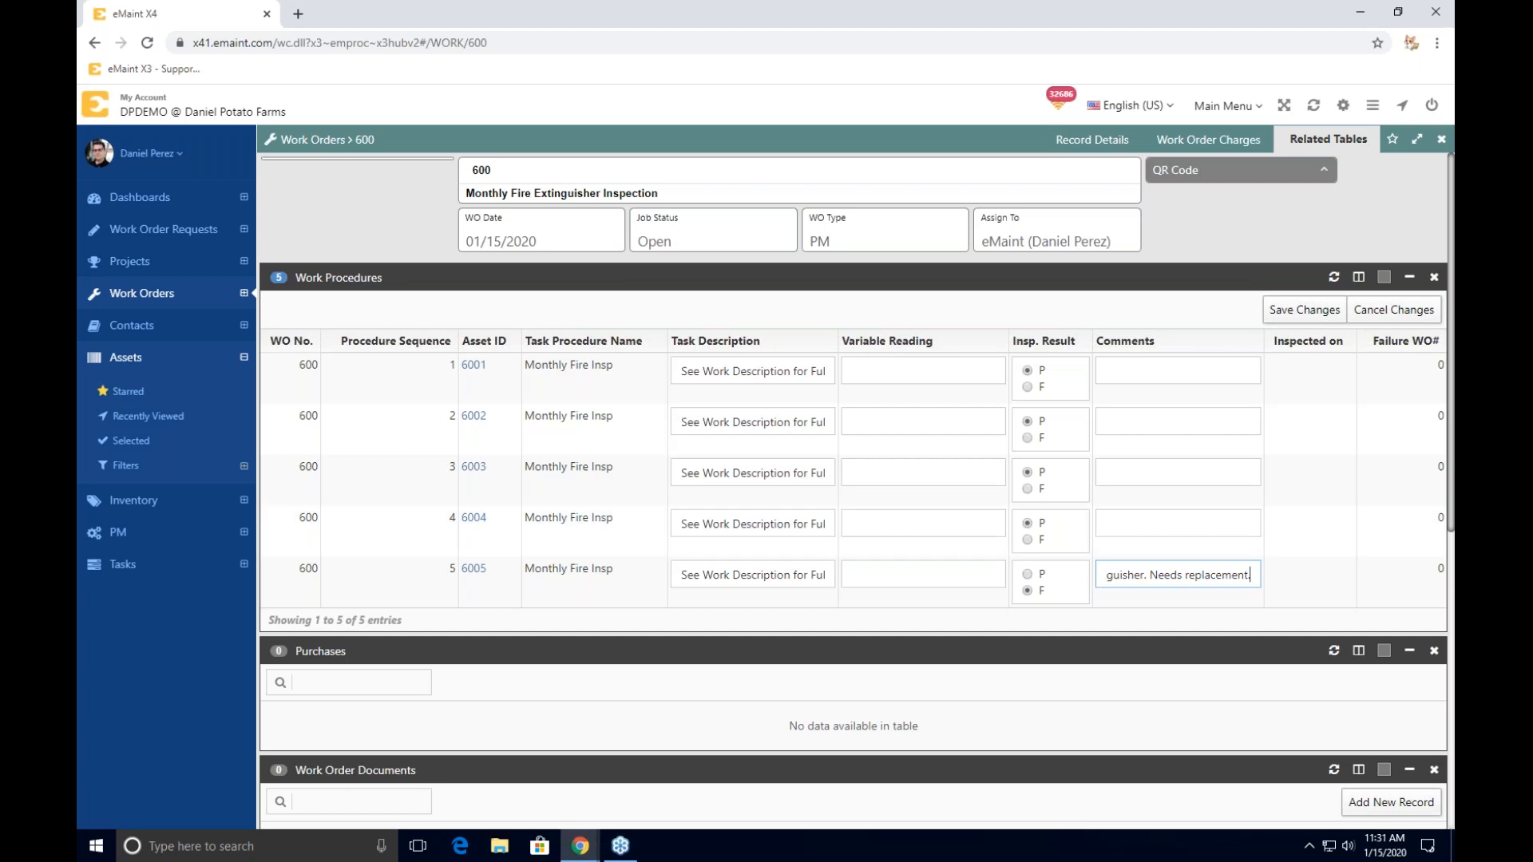
pyautogui.click(1294, 322)
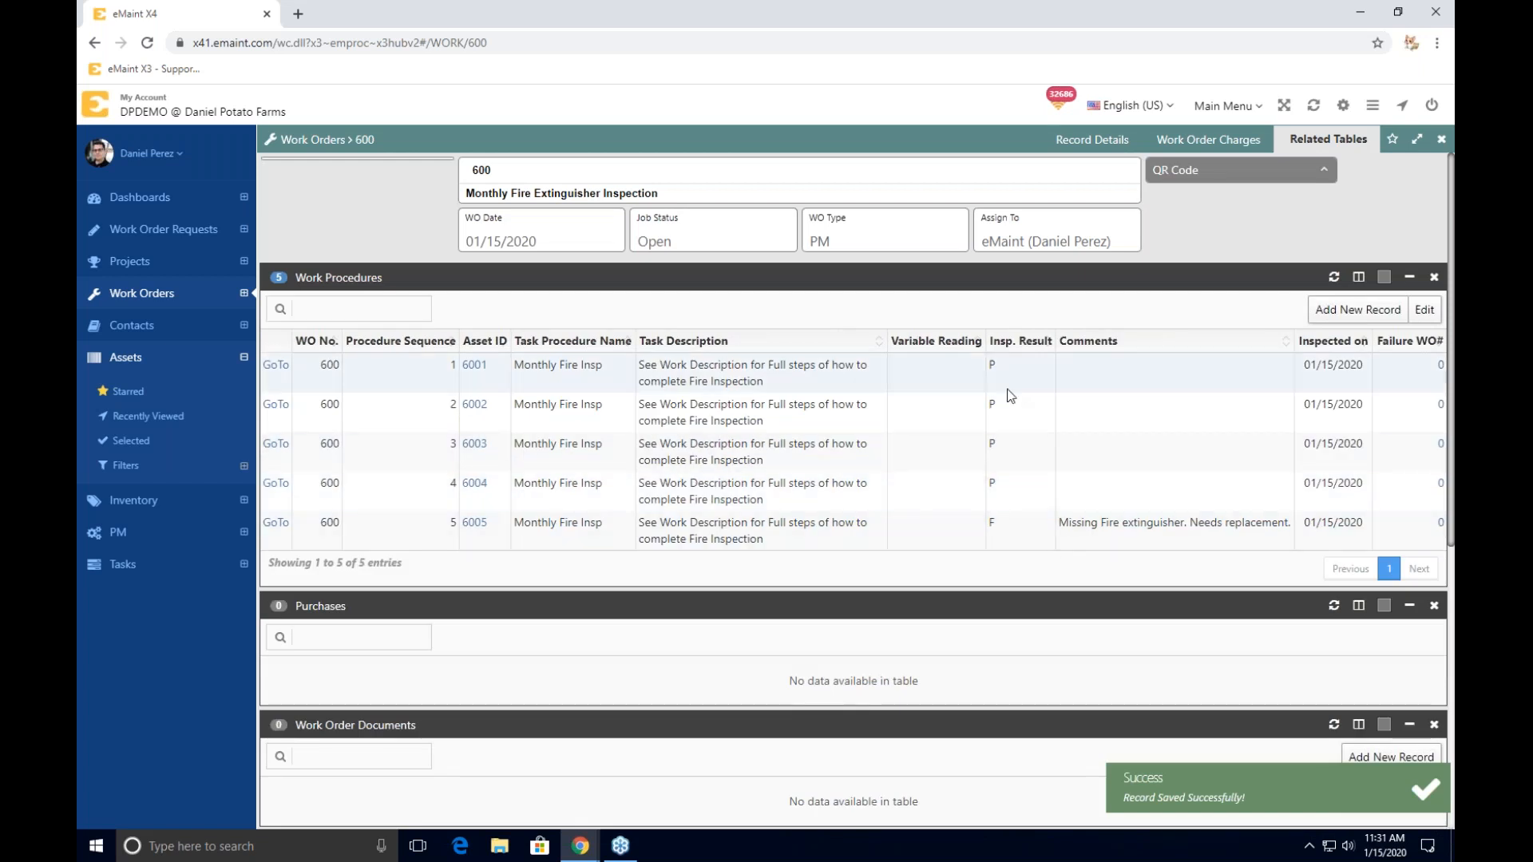
# - Start closing out work order 600 with the comment "1 Inspection Failed. All Others Passed." and draw the supervisor signature
pyautogui.click(1103, 151)
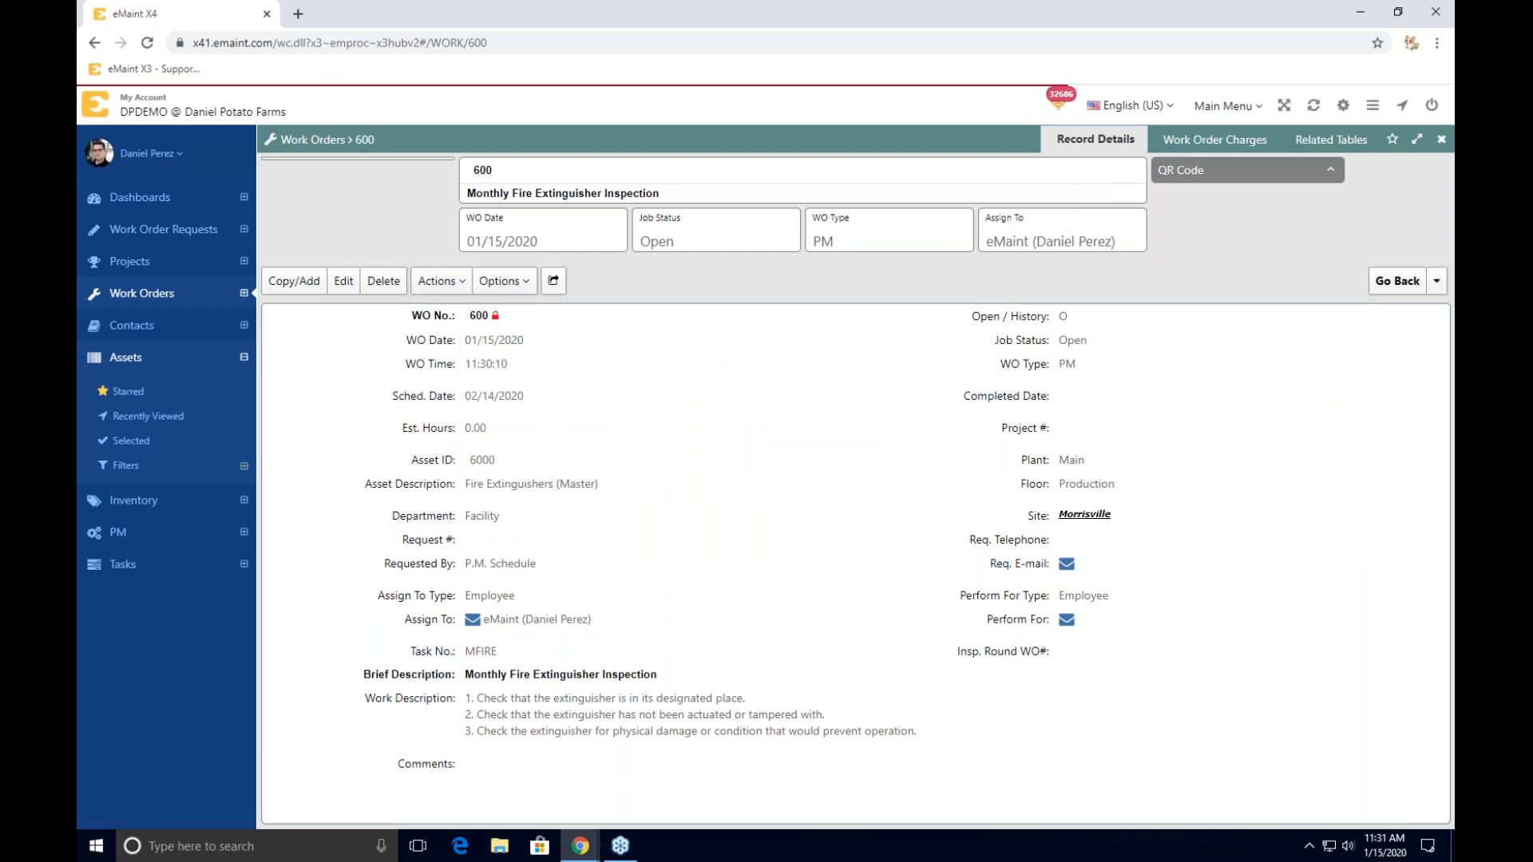
pyautogui.click(741, 428)
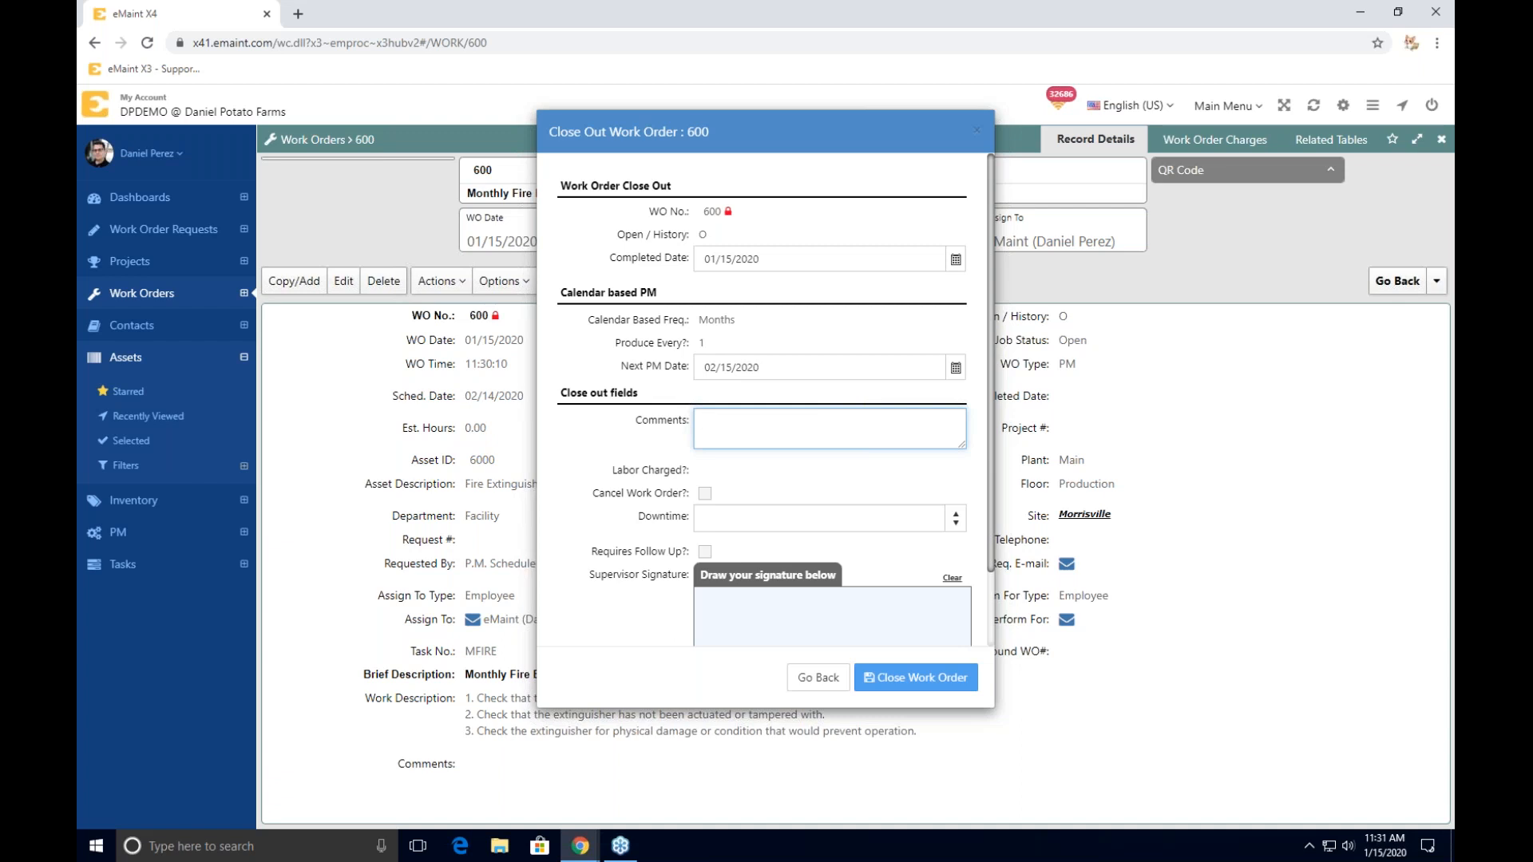
pyautogui.write('1 Inspection Failed. All Others Passed.')
pyautogui.scroll(-1, 823, 463)
pyautogui.moveTo(739, 585)
pyautogui.mouseDown()
pyautogui.moveTo(738, 523)
pyautogui.moveTo(740, 586)
pyautogui.moveTo(802, 520)
pyautogui.moveTo(791, 548)
pyautogui.mouseUp()
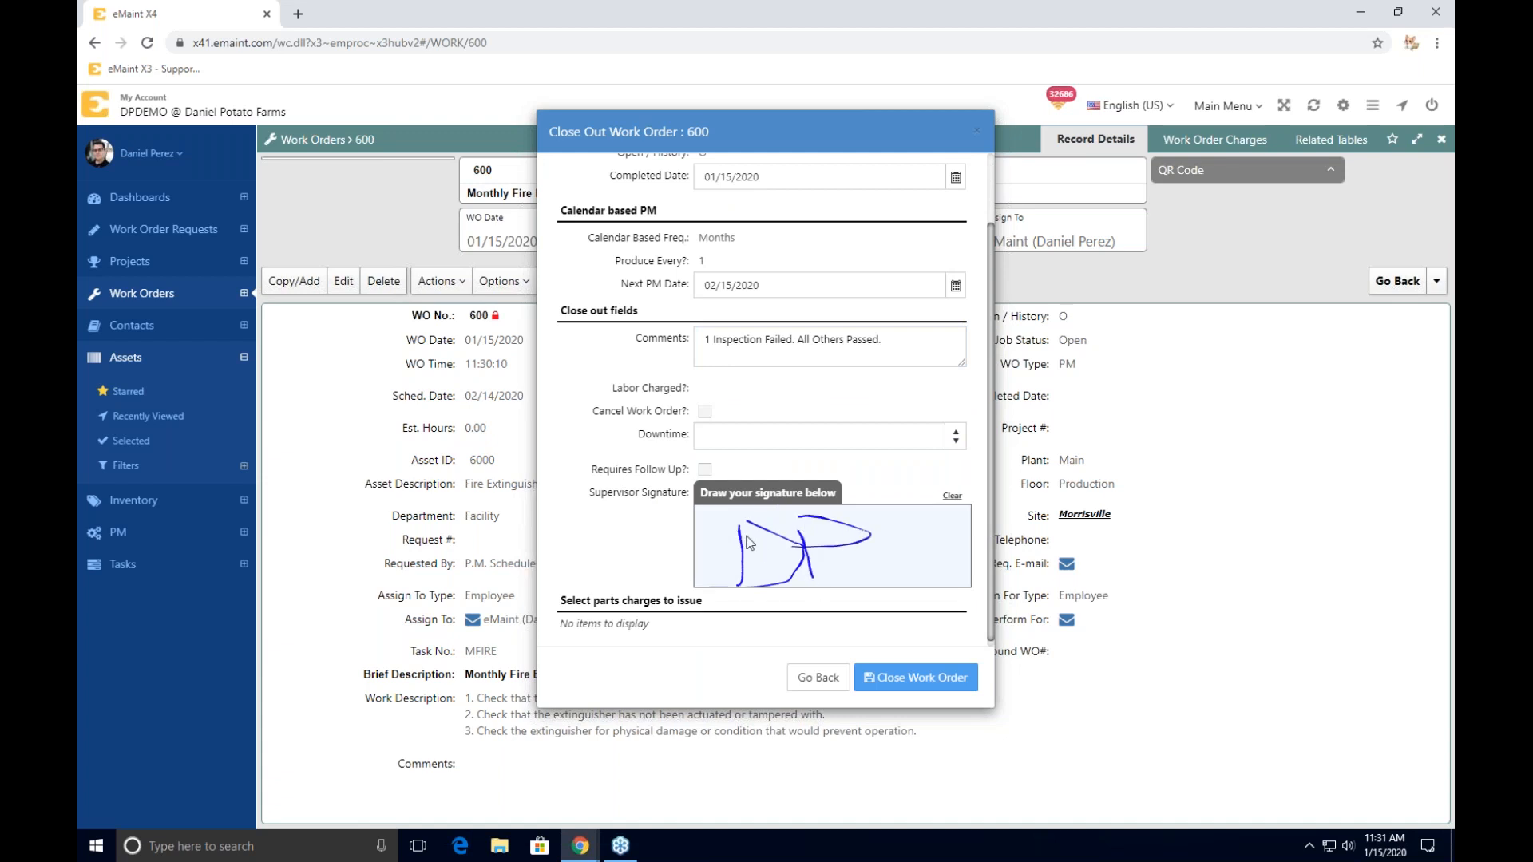
# - Enter a downtime of 1 in the close-out form and close the work order
pyautogui.click(902, 685)
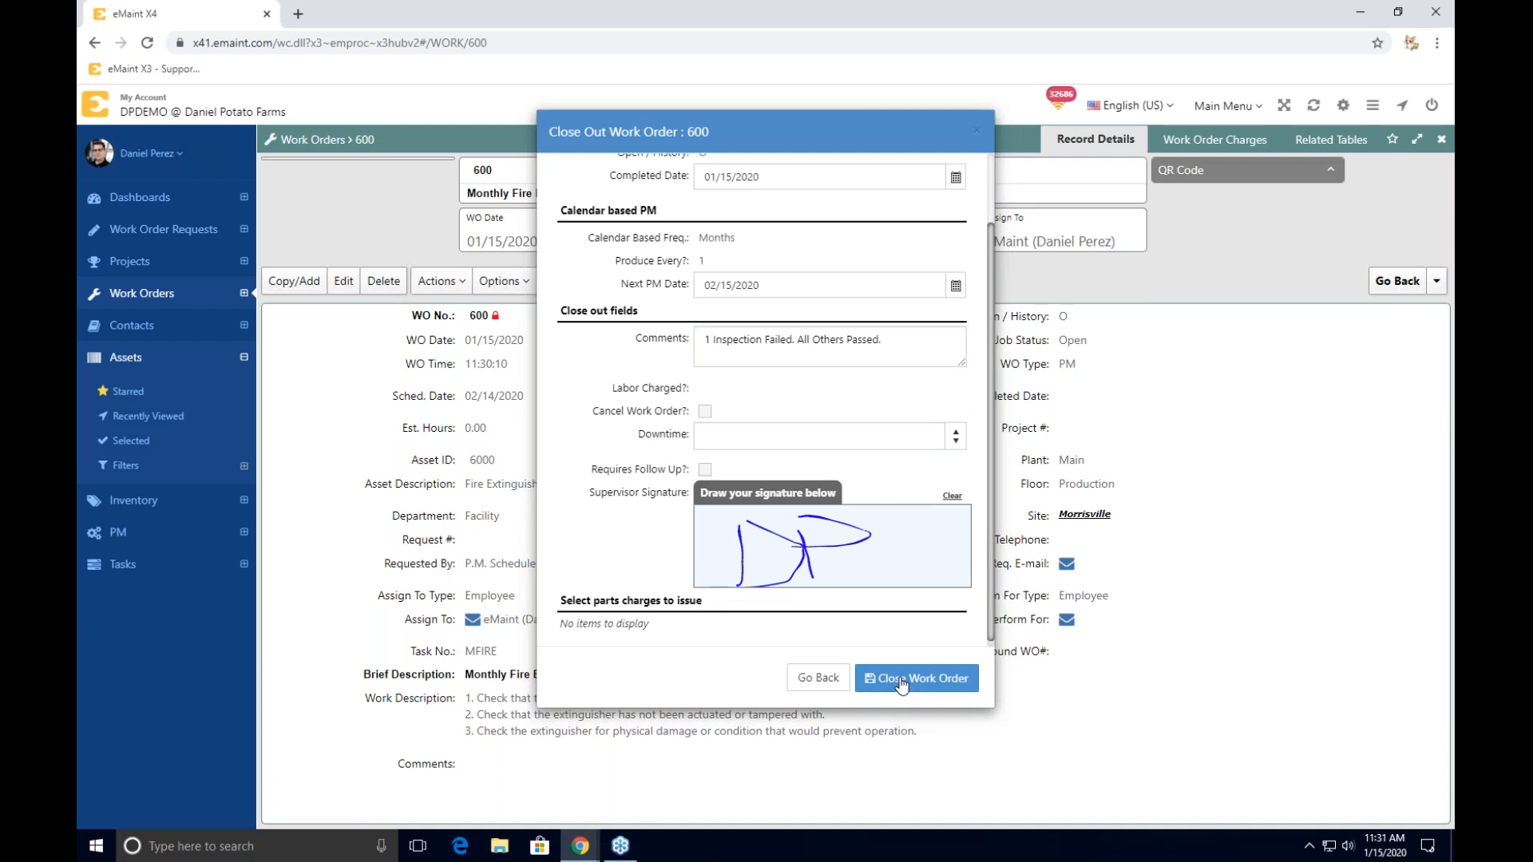
pyautogui.click(718, 438)
pyautogui.write('1')
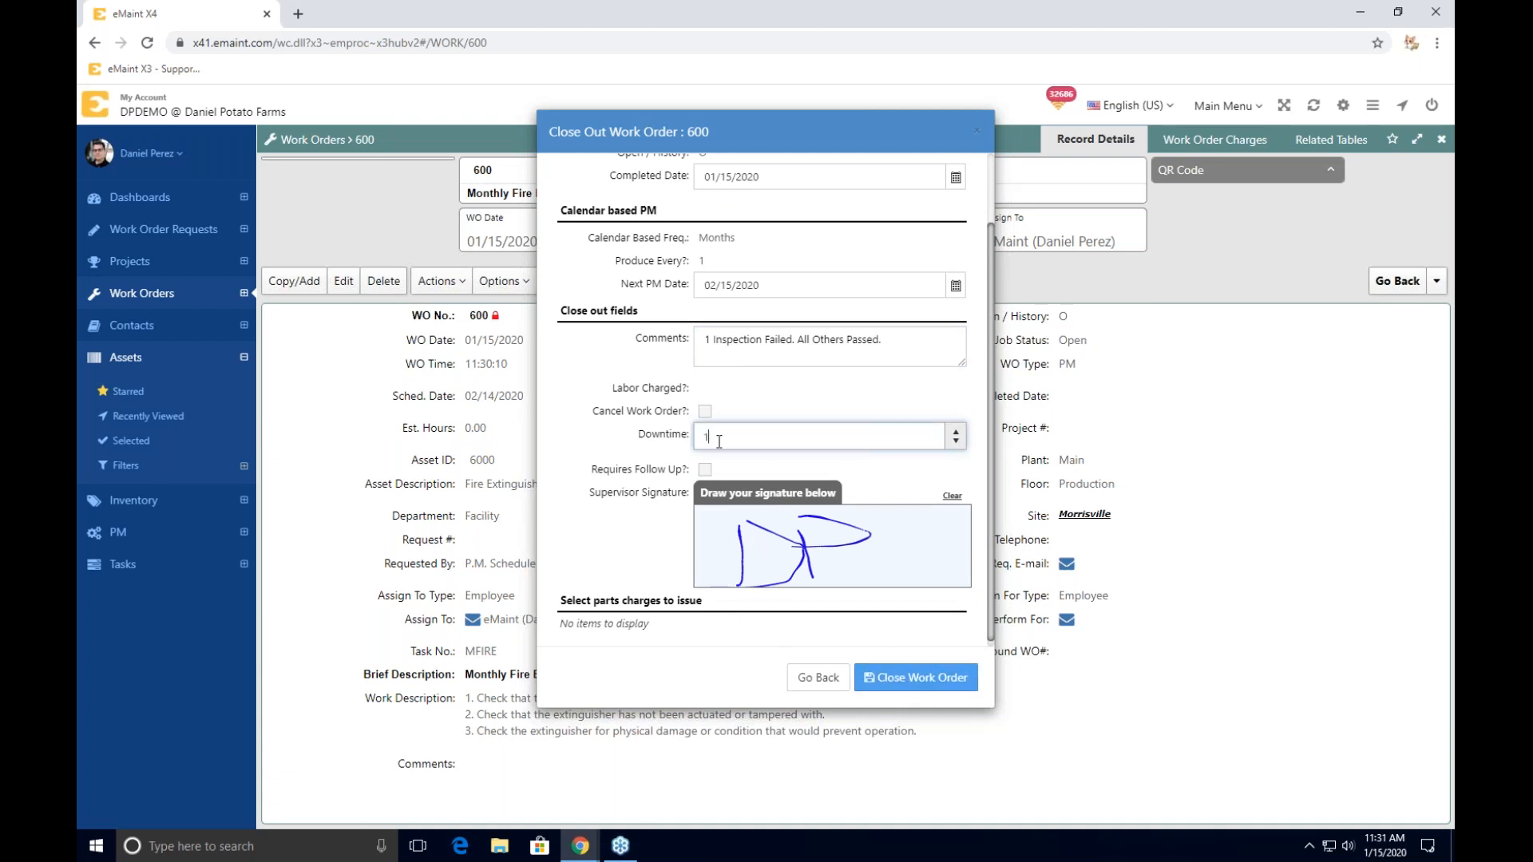
pyautogui.moveTo(692, 440); pyautogui.dragTo(638, 443)
pyautogui.click(639, 444)
pyautogui.click(892, 668)
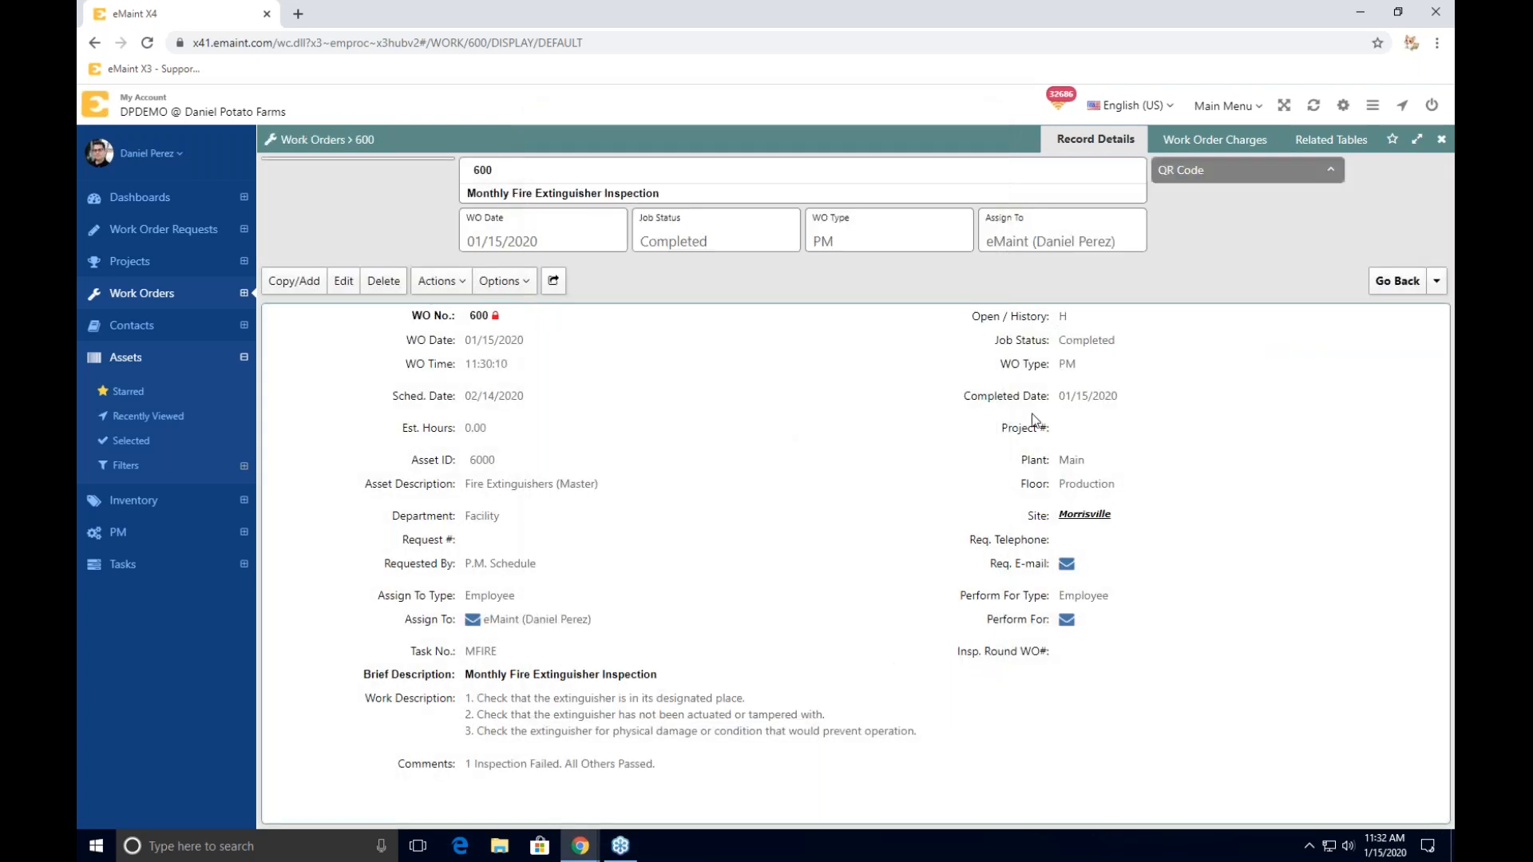
# - Open the failure work order linked to asset 6005's procedure and examine its record details and inspection failure comment
pyautogui.click(1313, 142)
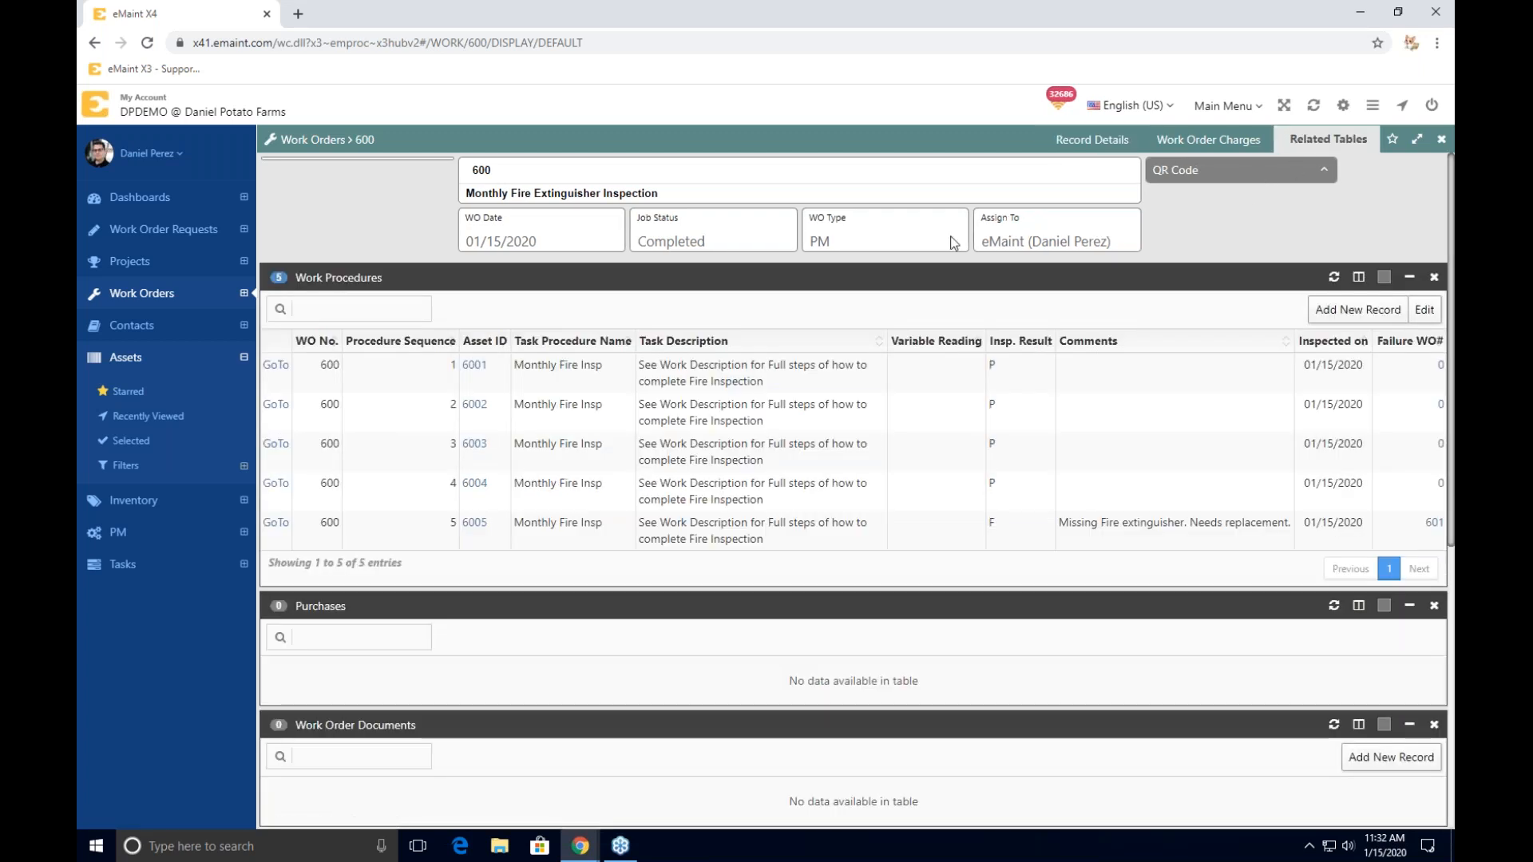
pyautogui.click(1433, 524)
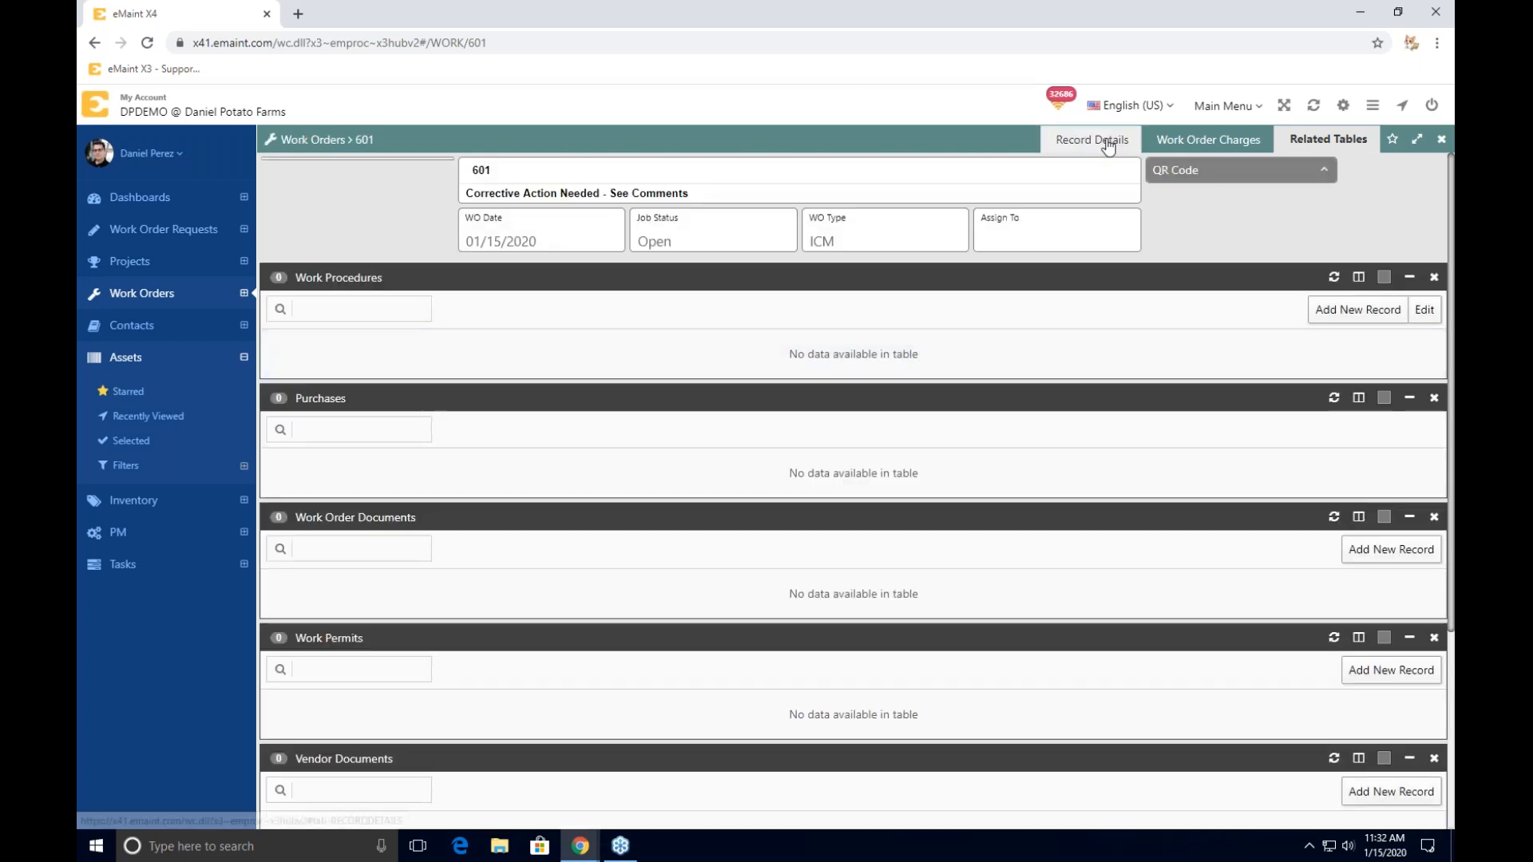
pyautogui.click(1096, 141)
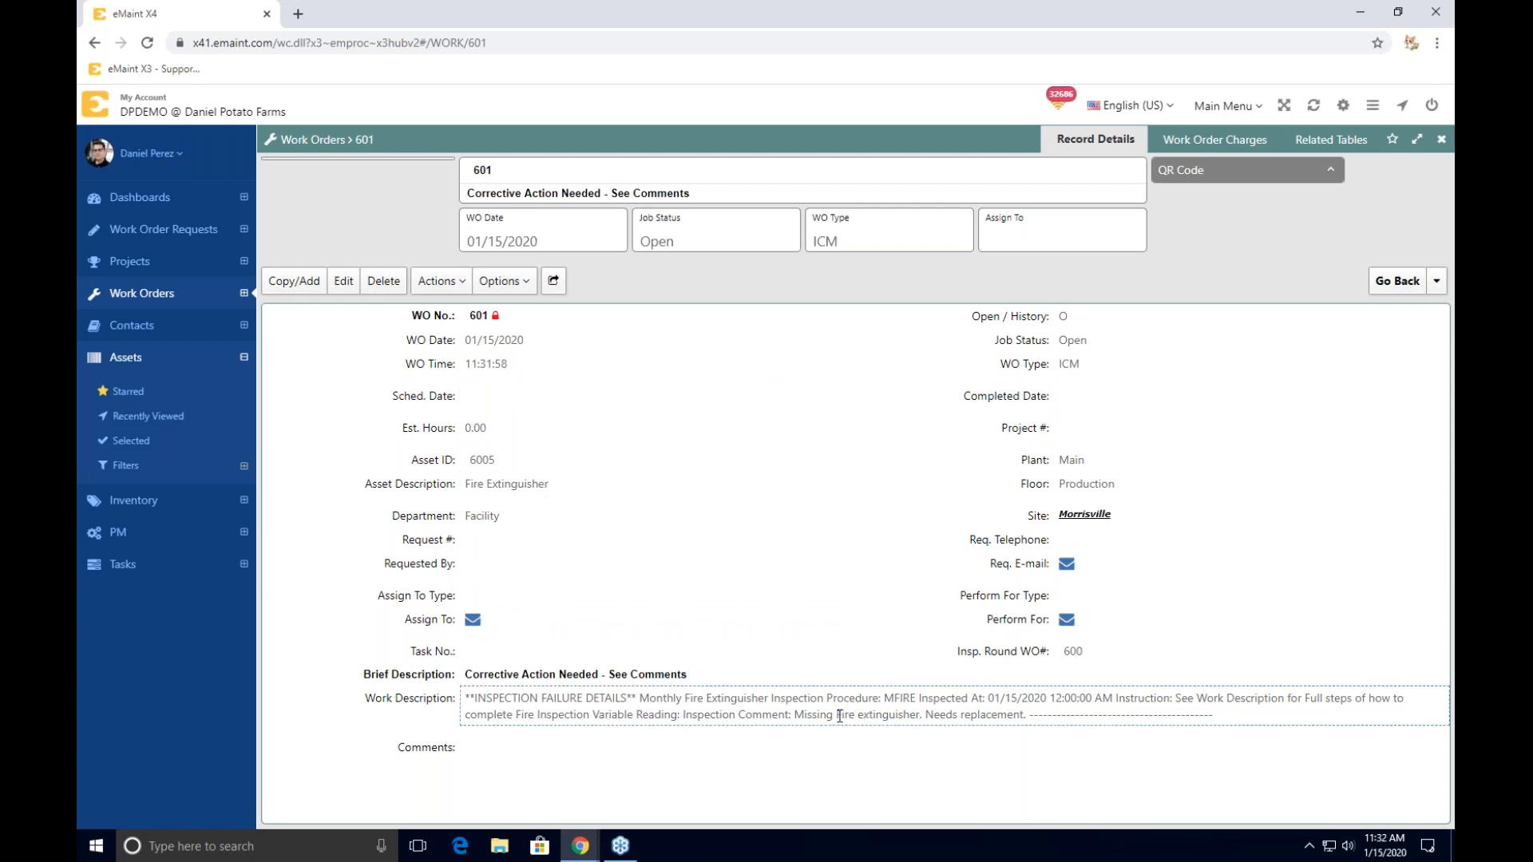
pyautogui.moveTo(830, 716); pyautogui.dragTo(1029, 723)
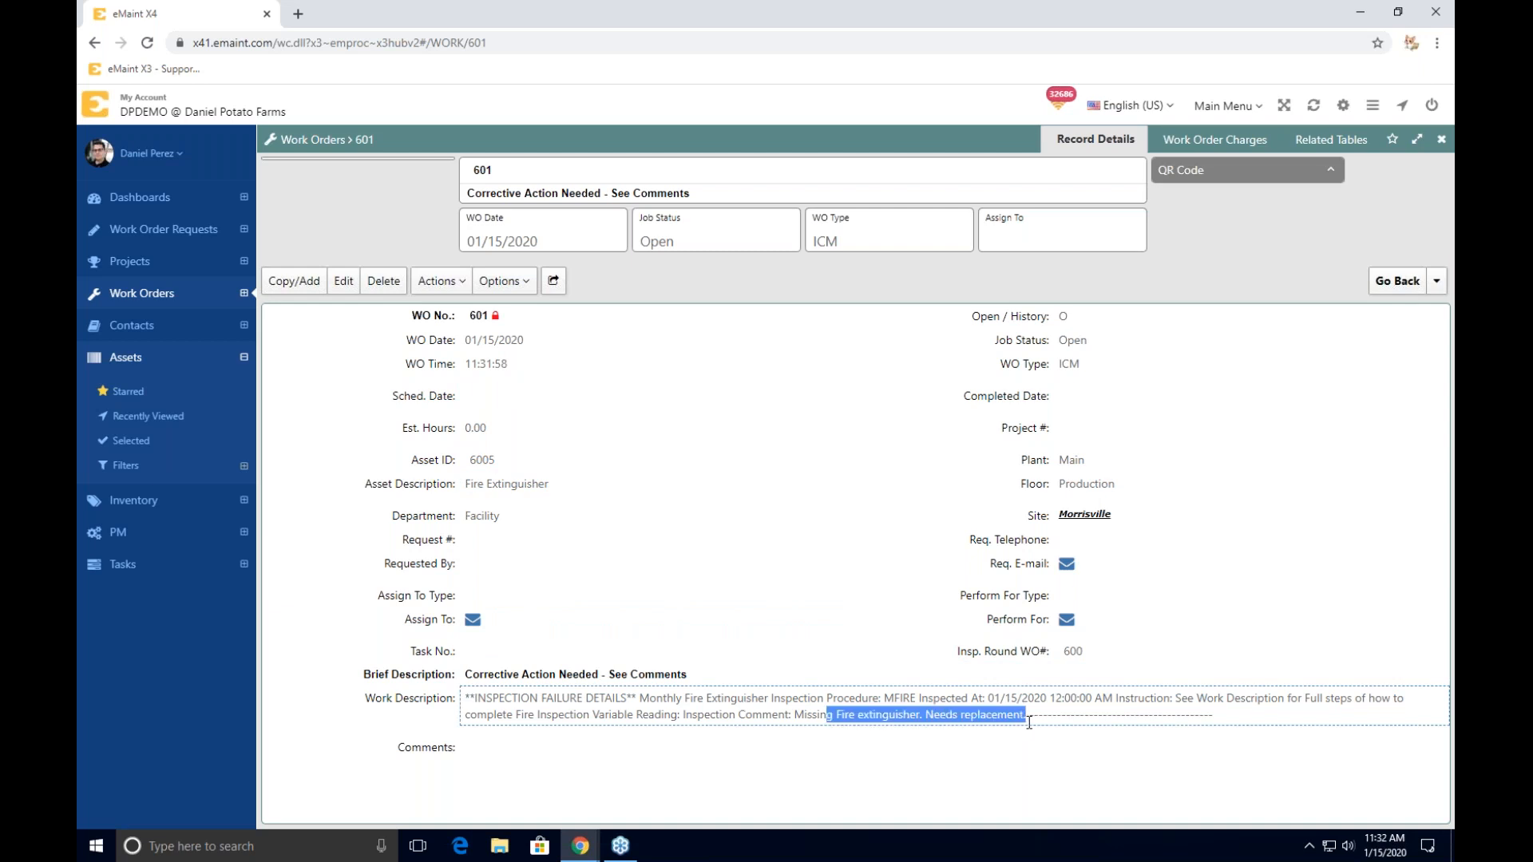
pyautogui.click(1029, 723)
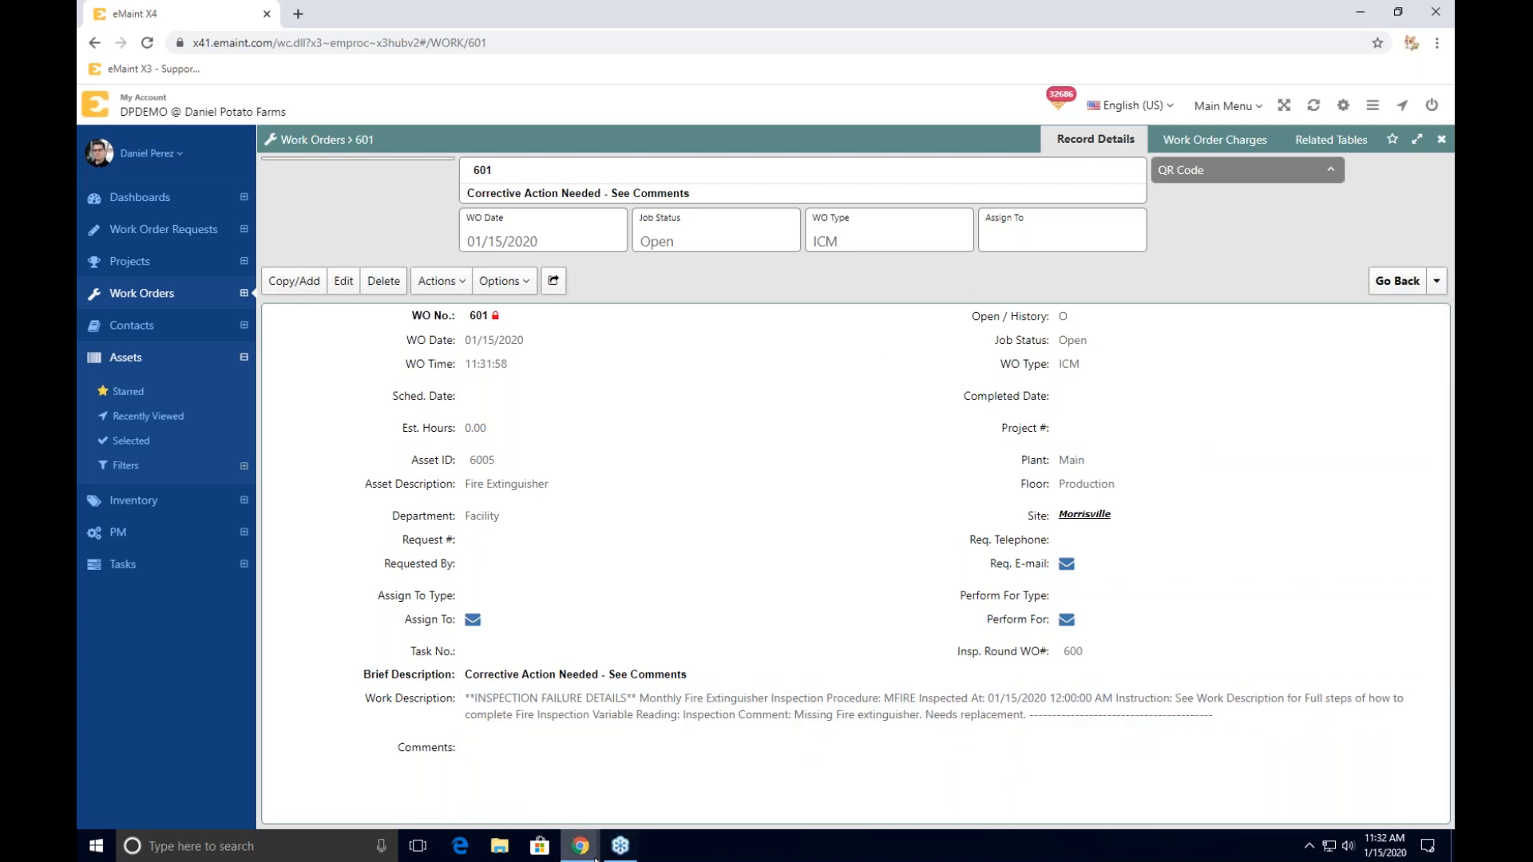
# - Switch back to the Google Slides deck and present it from the current slide
pyautogui.moveTo(595, 854)
pyautogui.click(595, 767)
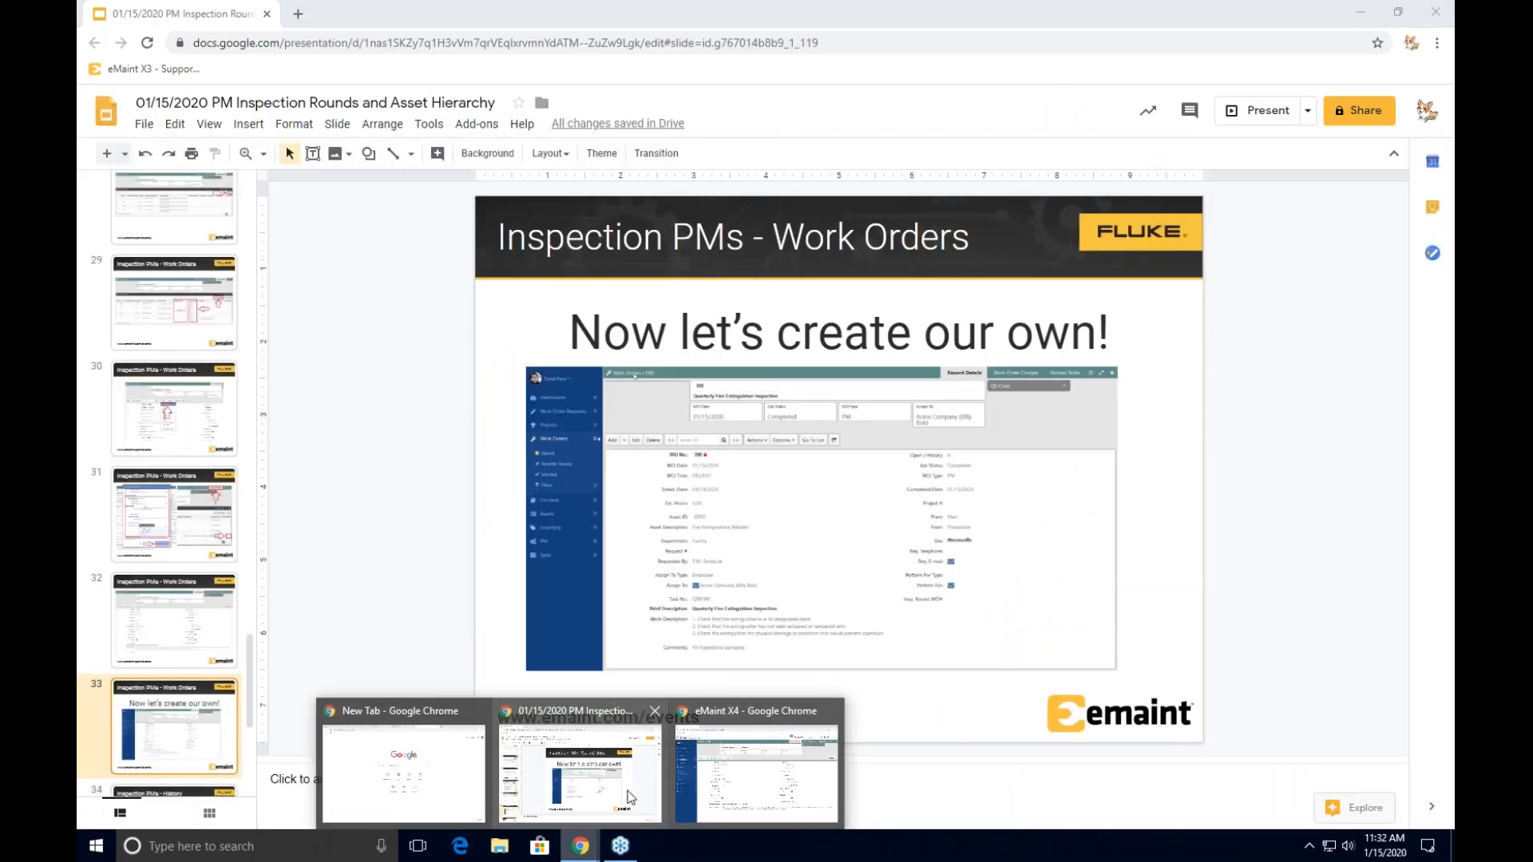
pyautogui.click(1240, 118)
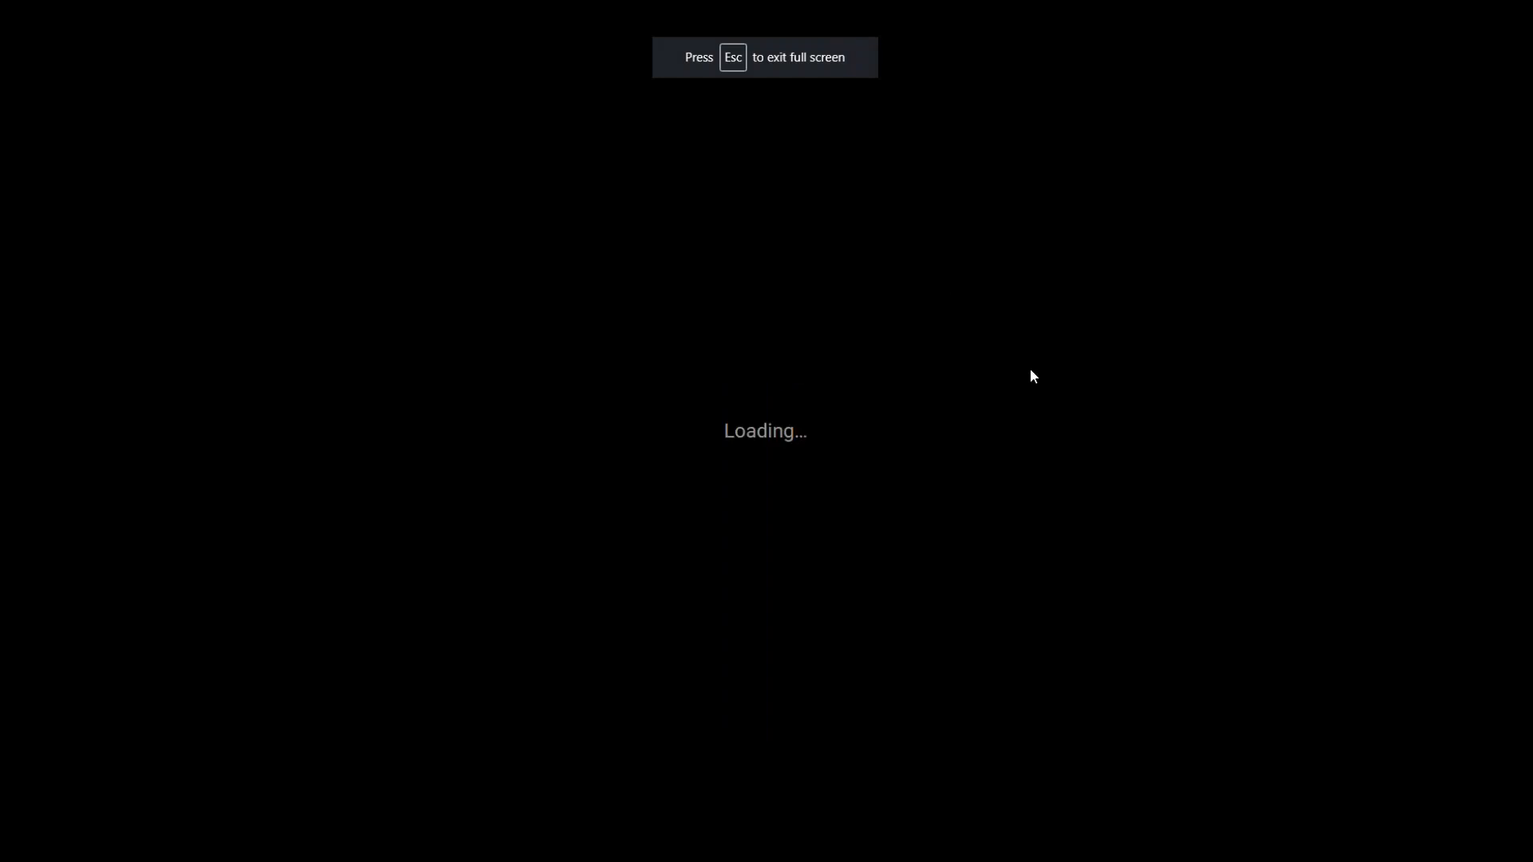